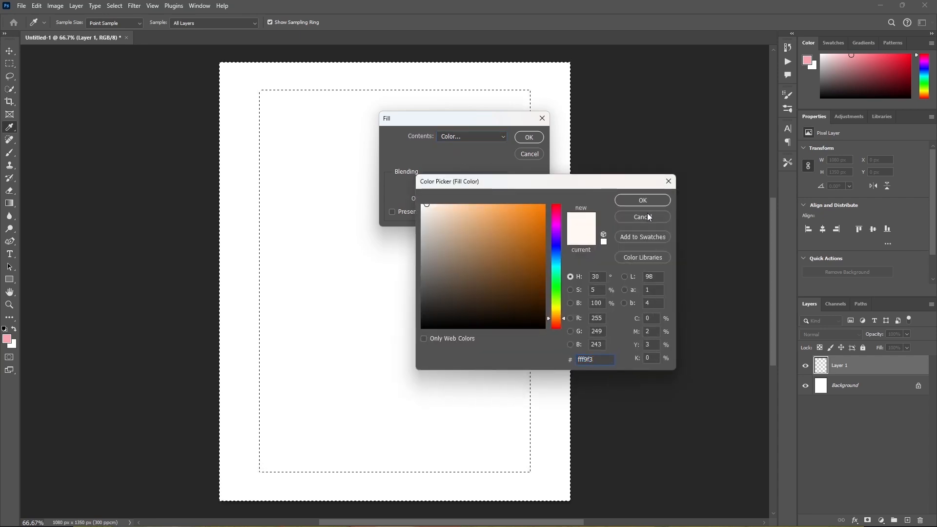
# Fill the frame-shaped selection on Layer 1 with the color #fff9f3 at 100% opacity and deselect it.
pyautogui.click(648, 199)
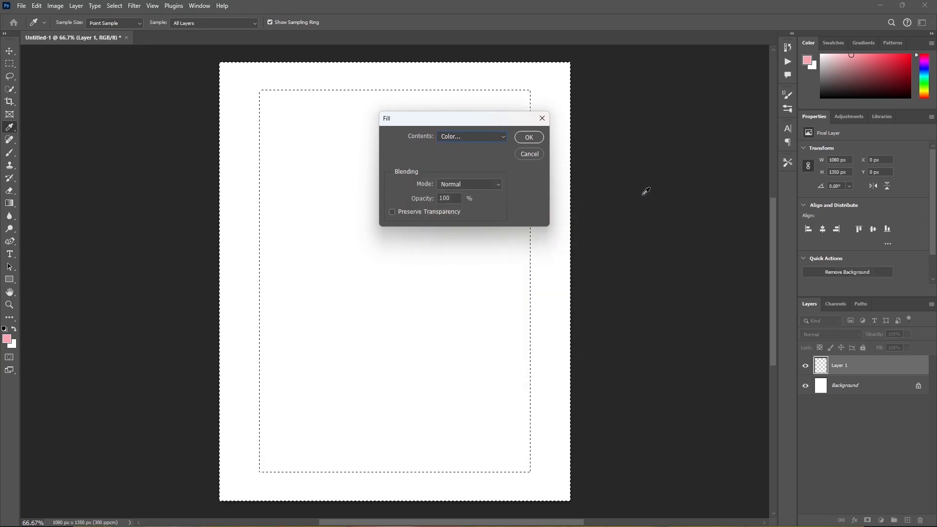
pyautogui.click(529, 137)
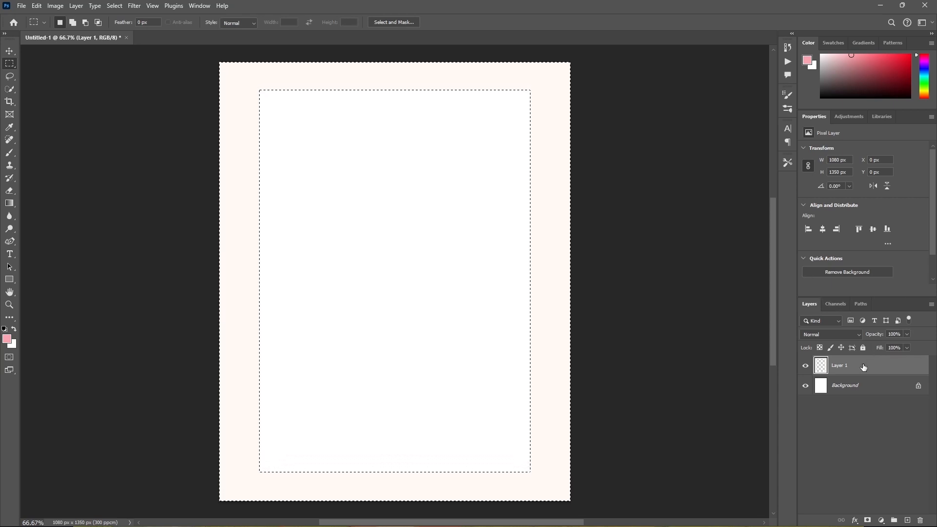
pyautogui.hotkey('ctrl', 'd')
# Convert Layer 1 to a smart object and add a black inner shadow in Multiply mode.
pyautogui.rightClick(859, 365)
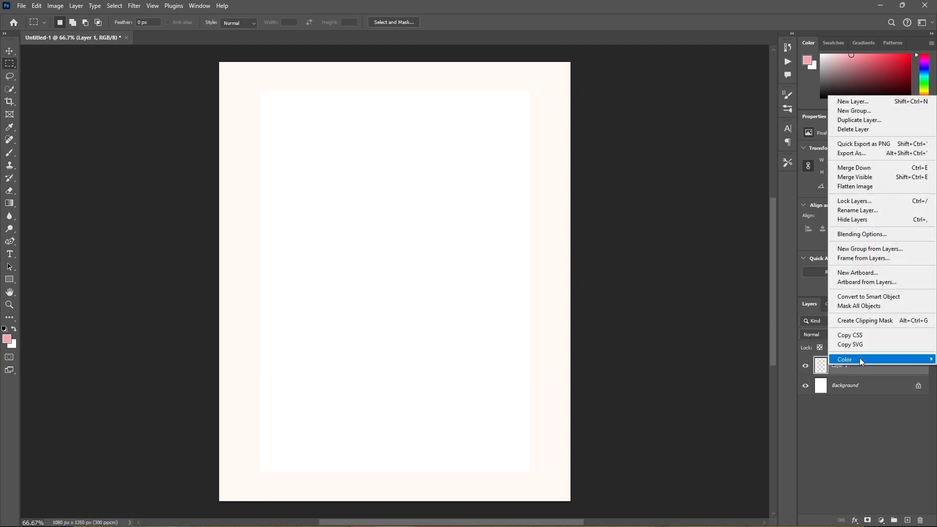
pyautogui.click(897, 299)
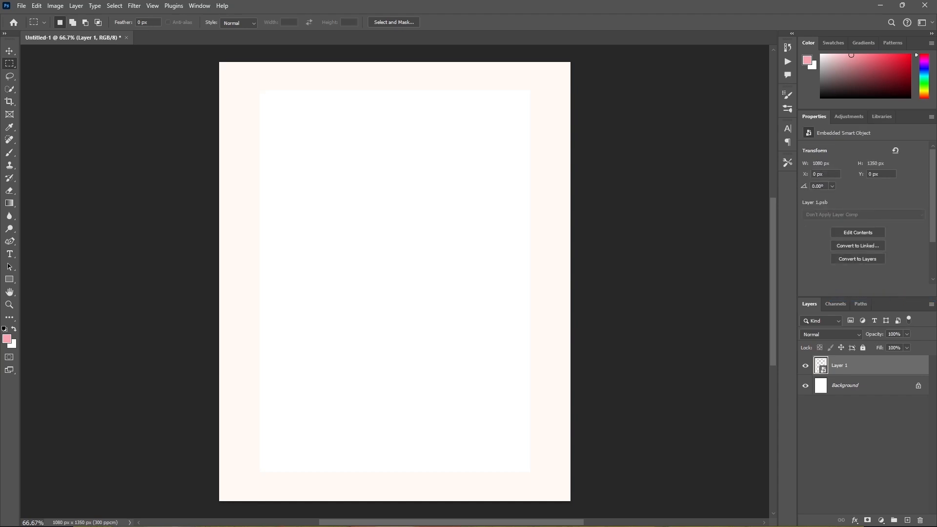
pyautogui.click(855, 521)
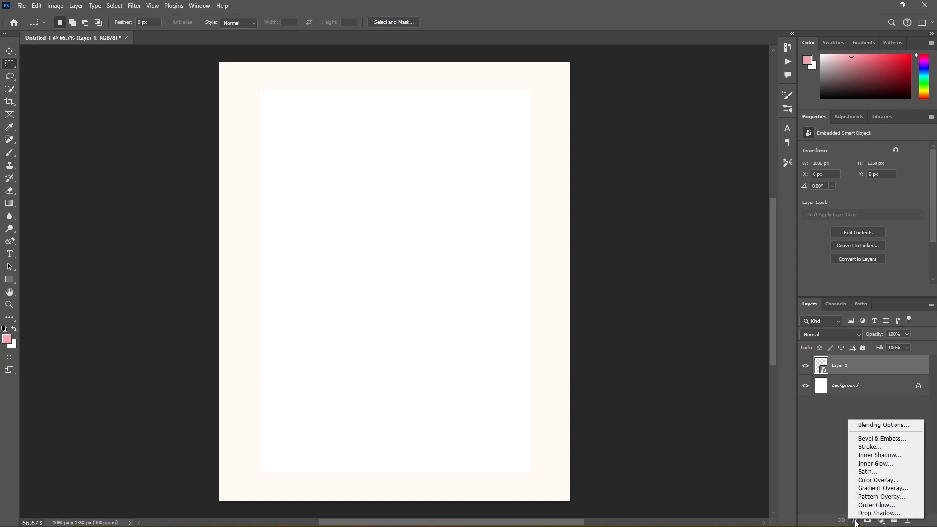
pyautogui.click(870, 456)
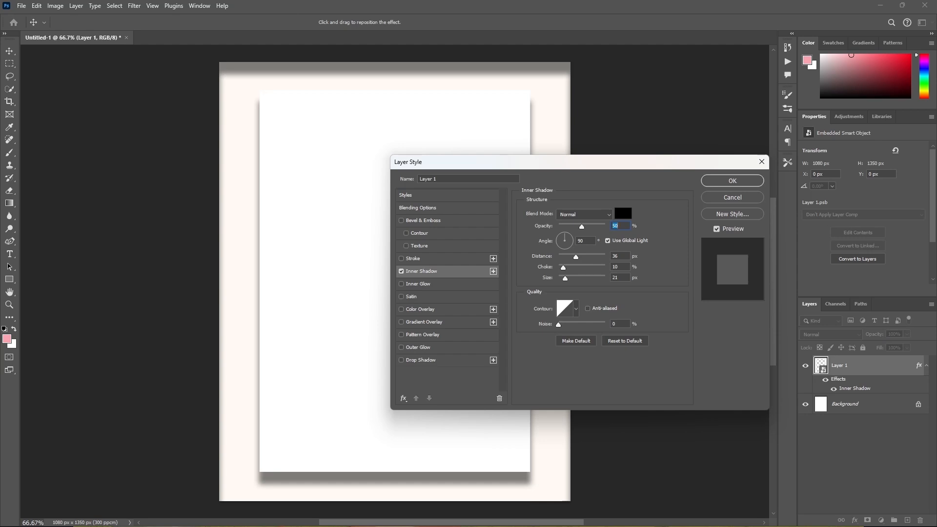
pyautogui.click(623, 214)
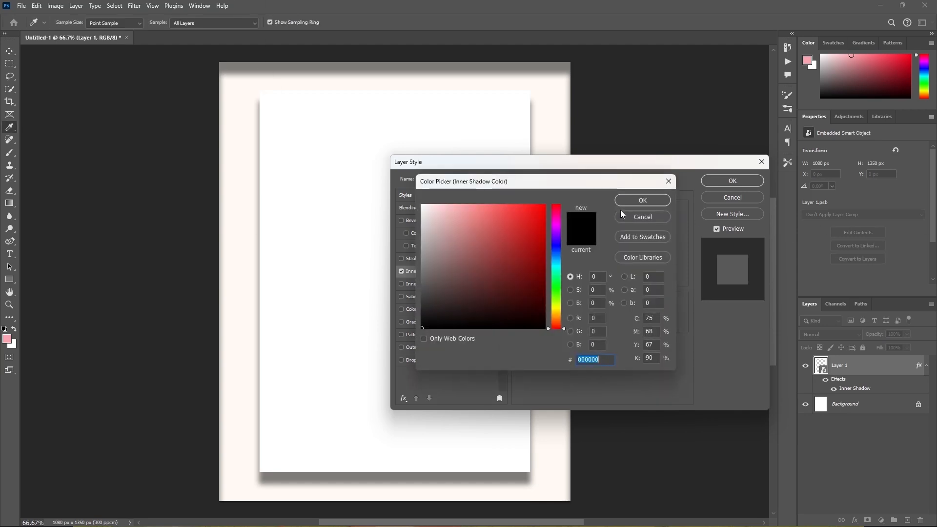
pyautogui.click(661, 200)
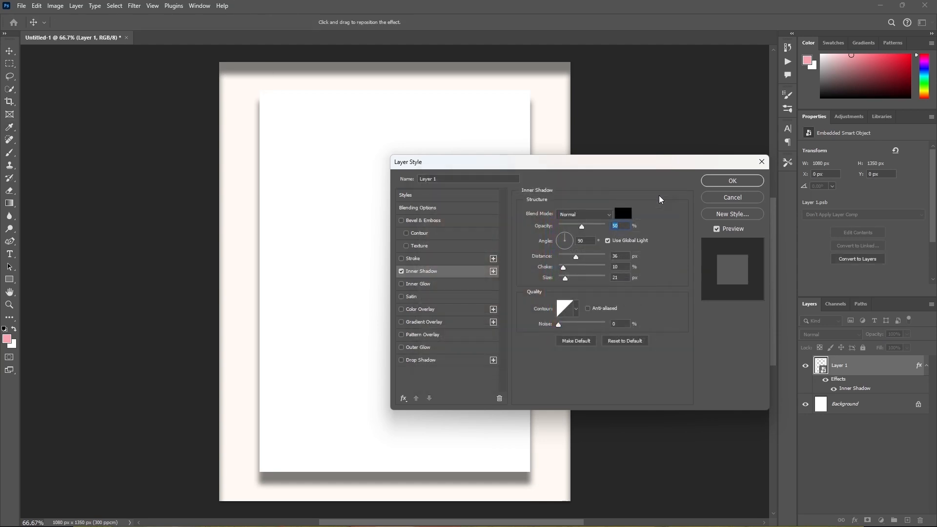
pyautogui.click(591, 215)
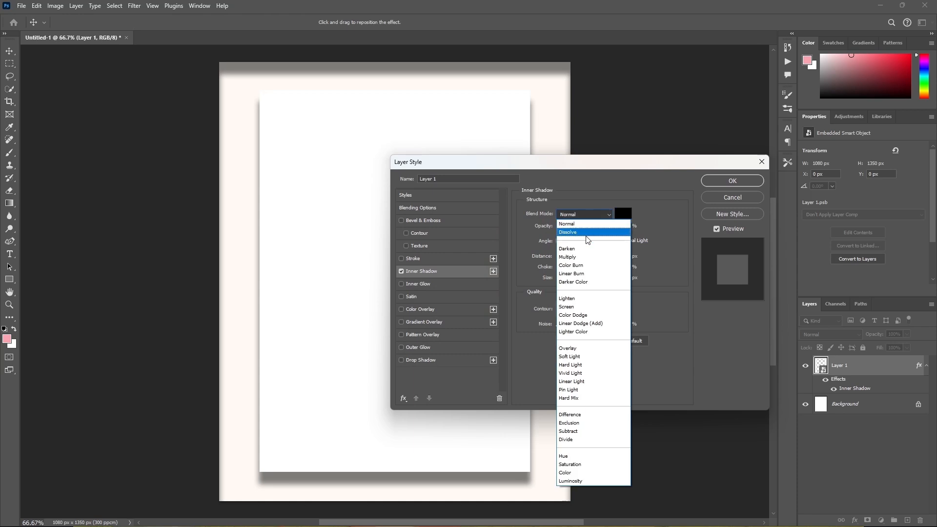
pyautogui.click(580, 257)
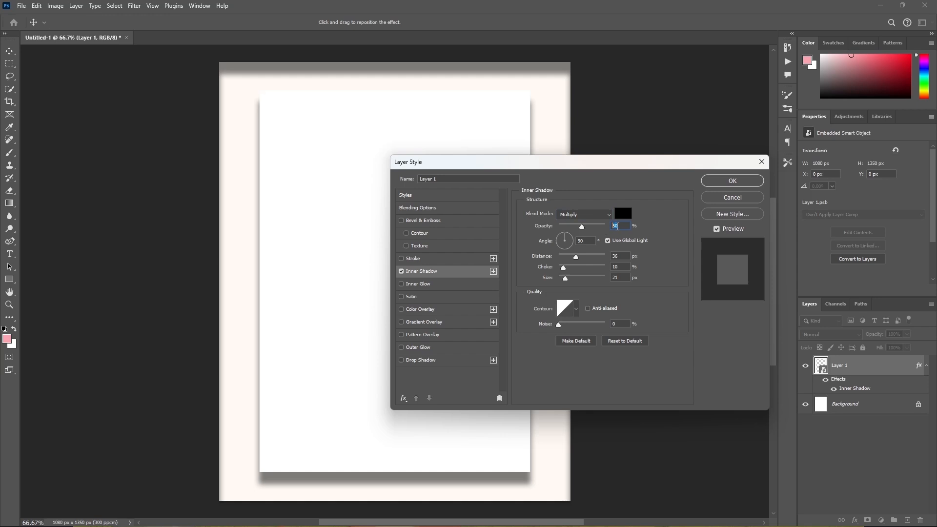
# Set the inner shadow's opacity to 10%, distance to 4 px, choke to 0% and size to 6 px, and apply it.
pyautogui.write('1')
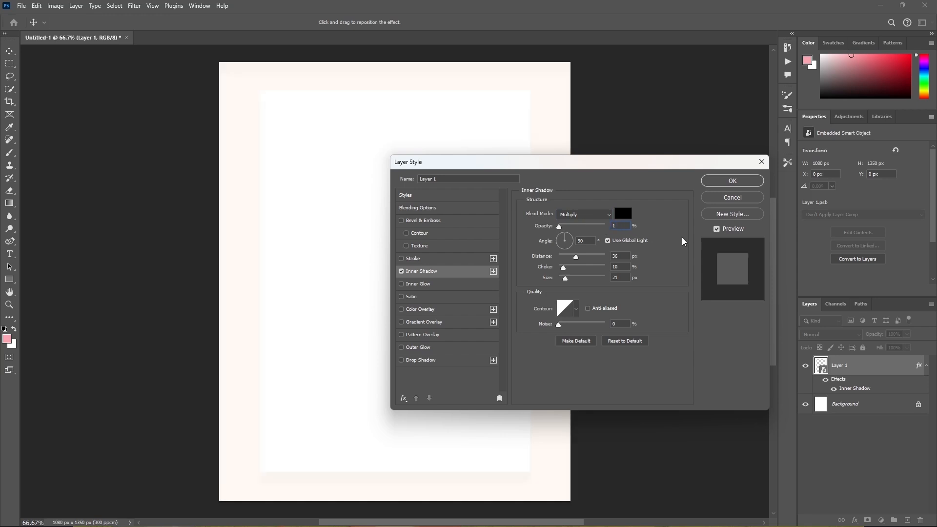
pyautogui.write('0')
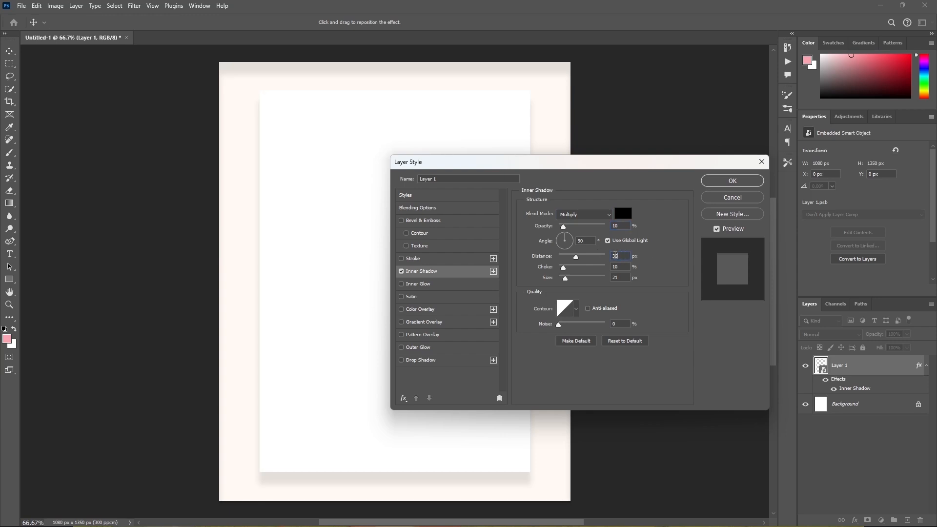
pyautogui.doubleClick(615, 256)
pyautogui.write('4')
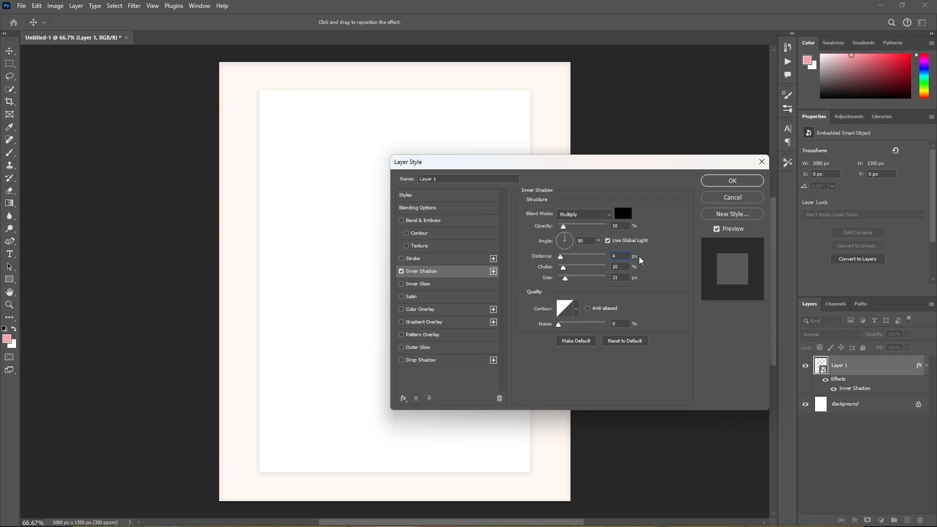
pyautogui.press('Tab')
pyautogui.write('0')
pyautogui.press('Tab')
pyautogui.write('6')
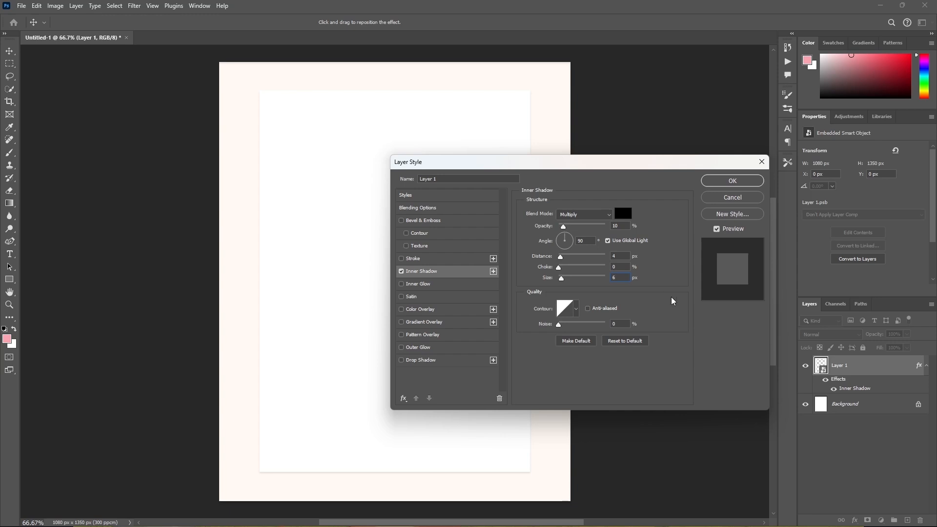
pyautogui.click(734, 181)
pyautogui.press('m')
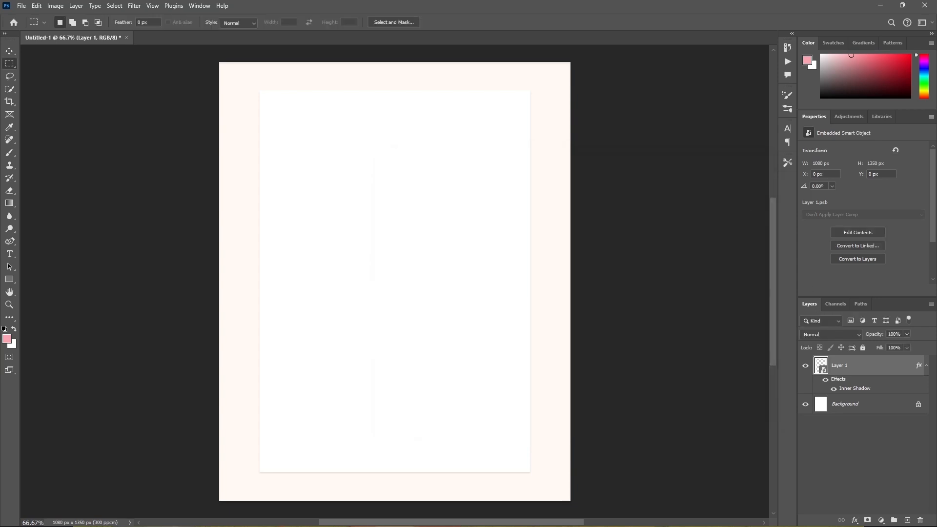
# Apply the Filter Gallery's Grain texture to Layer 1 with intensity 20, contrast 40 and the Regular grain type.
pyautogui.click(132, 6)
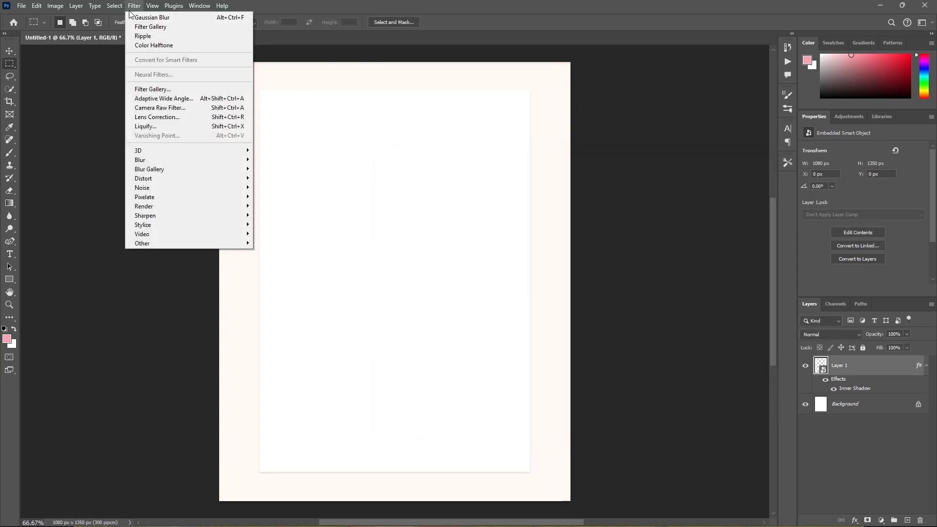
pyautogui.click(160, 90)
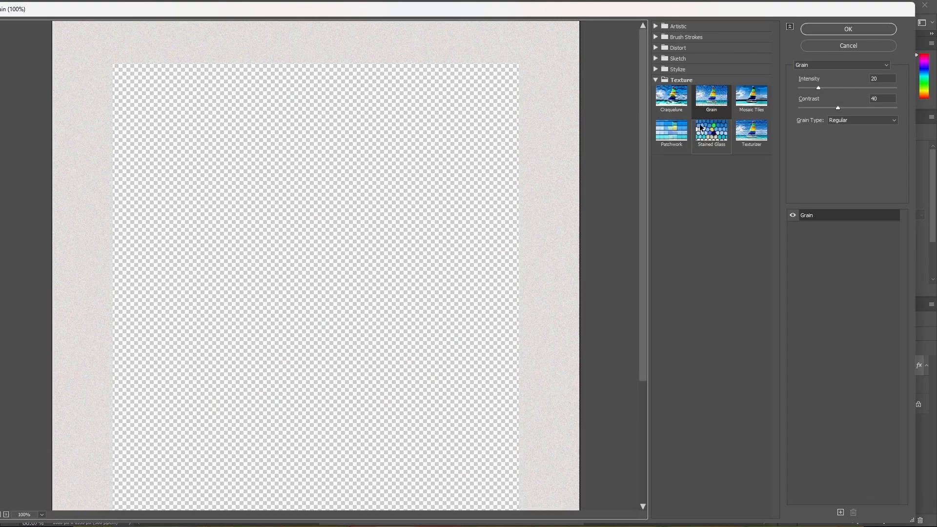
pyautogui.click(715, 104)
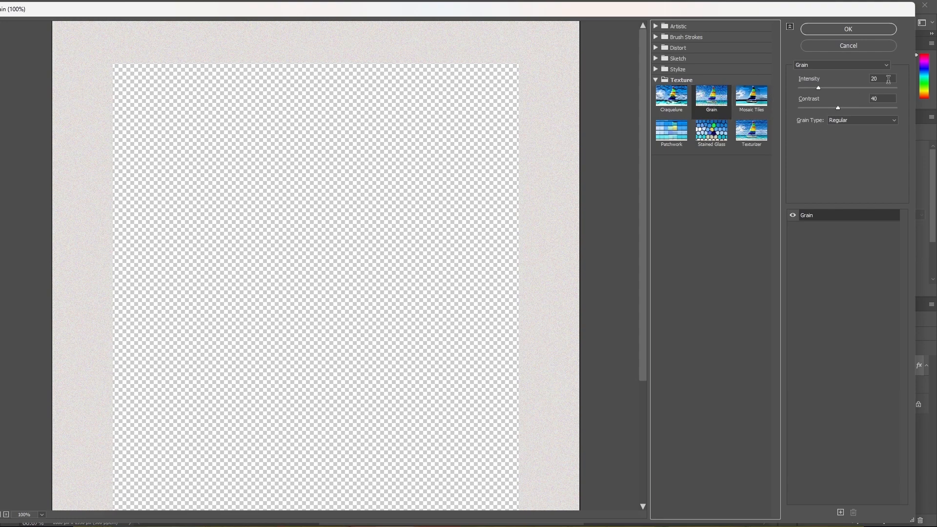
pyautogui.click(874, 30)
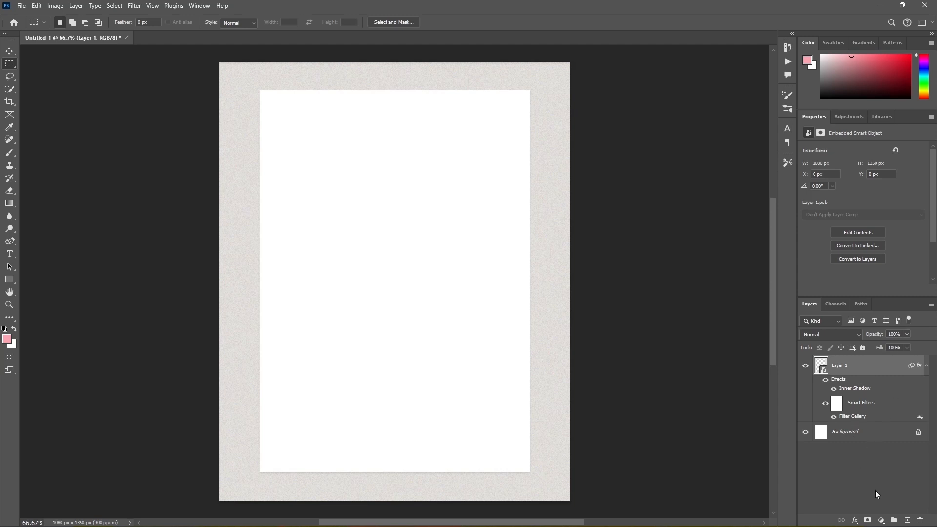
# Add a Multiply drop shadow to Layer 1 in color #c0b9b0 with 35% opacity, 10 px distance, 0% spread and 15 px size.
pyautogui.click(855, 521)
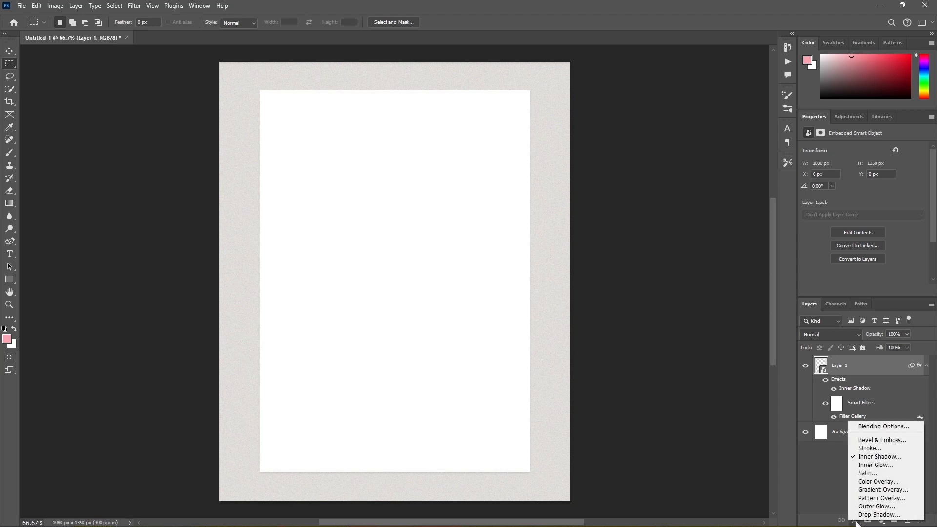
pyautogui.click(878, 515)
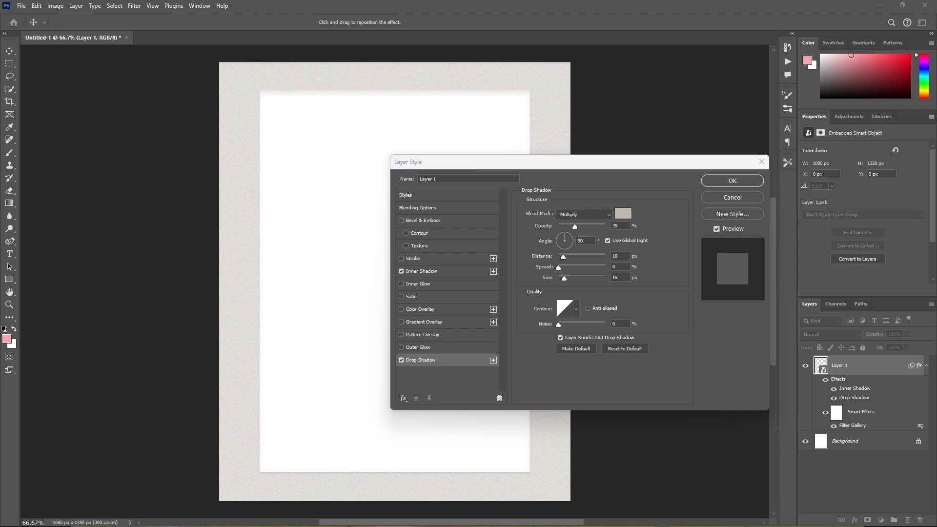
pyautogui.click(623, 214)
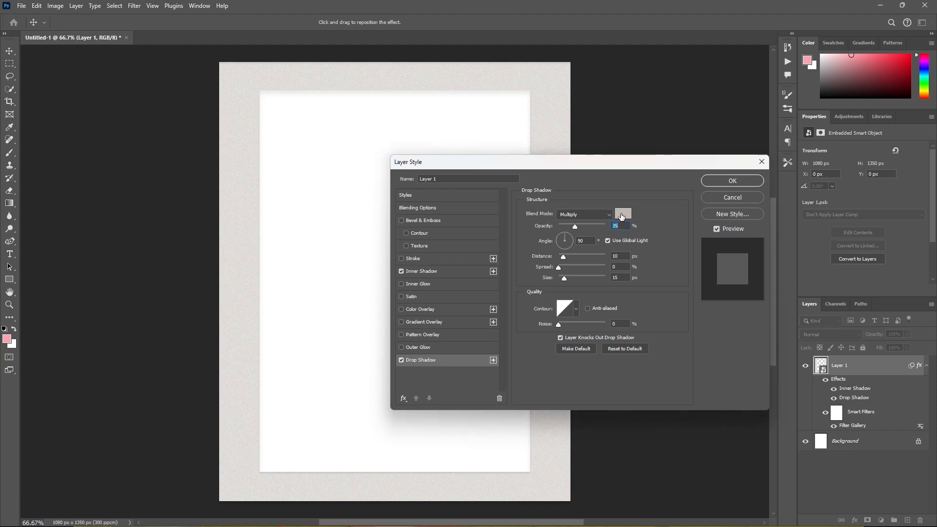
pyautogui.write('c0b9b0')
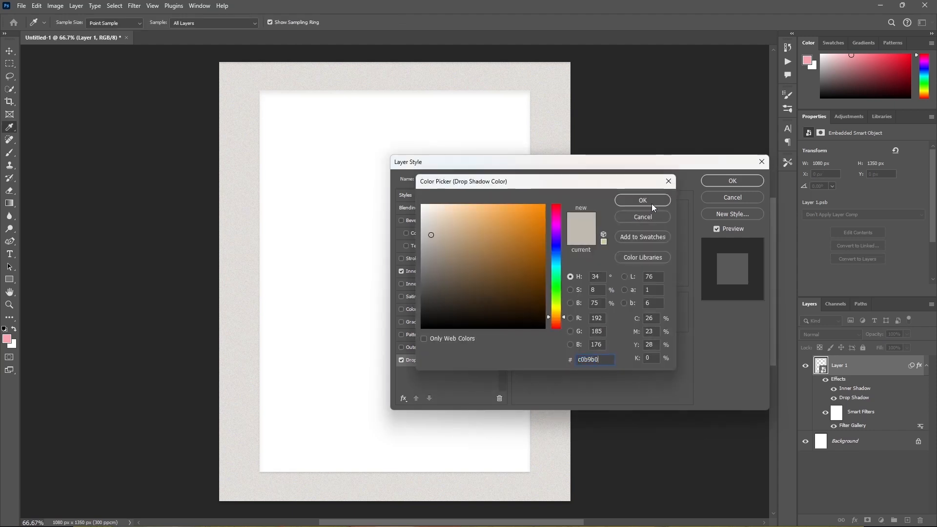
pyautogui.click(649, 200)
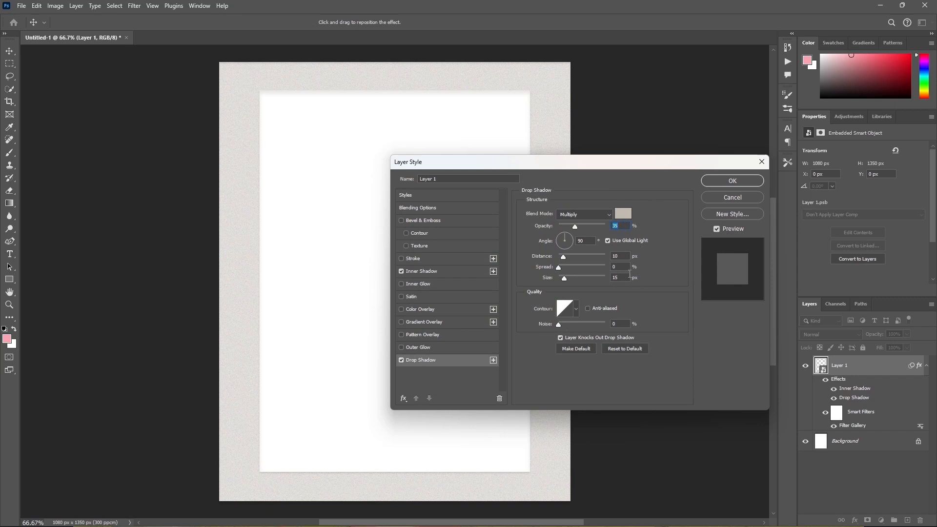
pyautogui.click(729, 183)
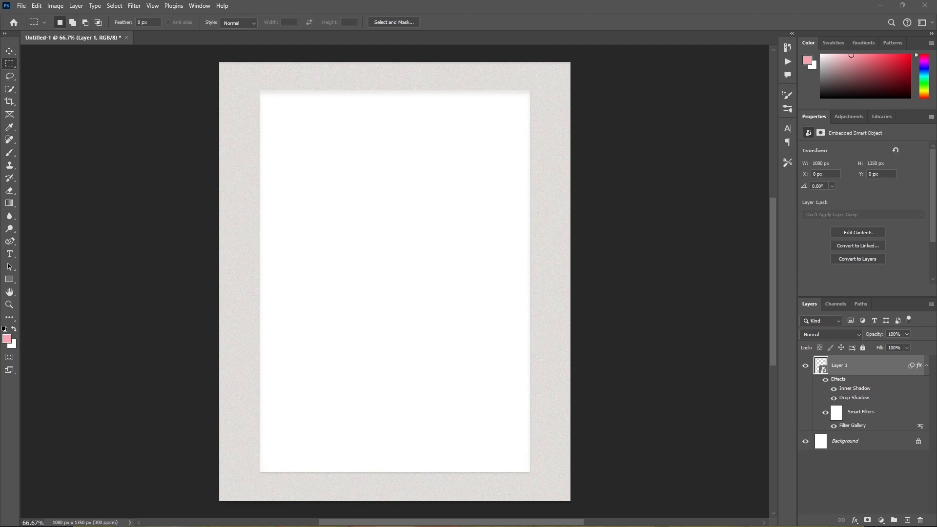
# Convert the styled Layer 1 to a smart object again and apply a Ripple distortion of 300% with size Large.
pyautogui.rightClick(853, 371)
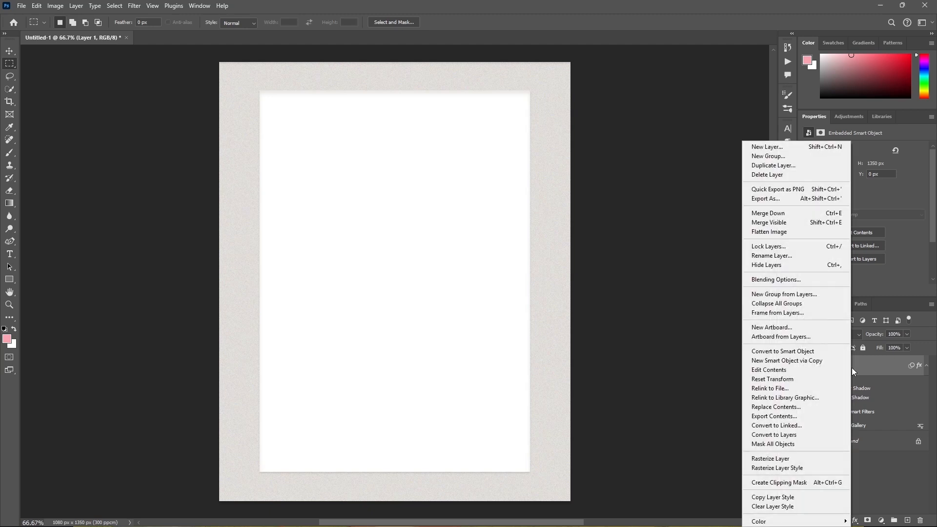
pyautogui.click(829, 352)
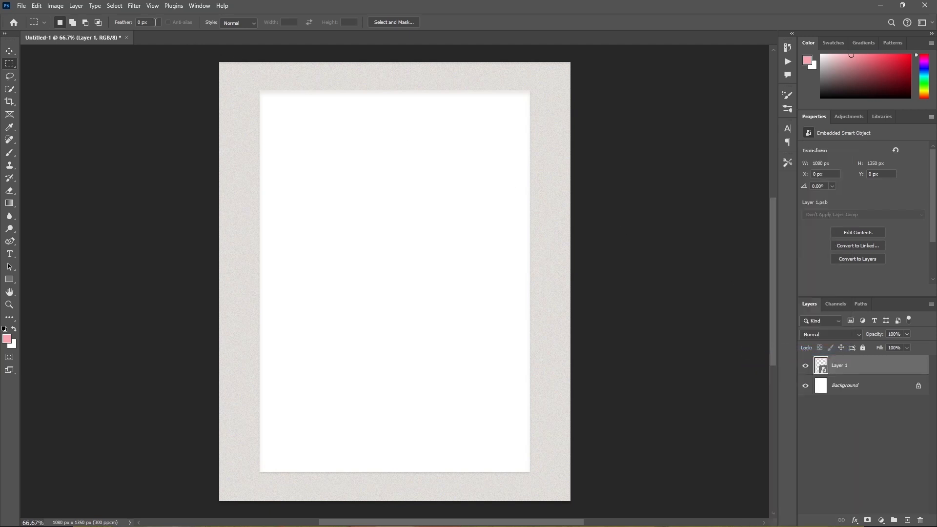
pyautogui.click(134, 6)
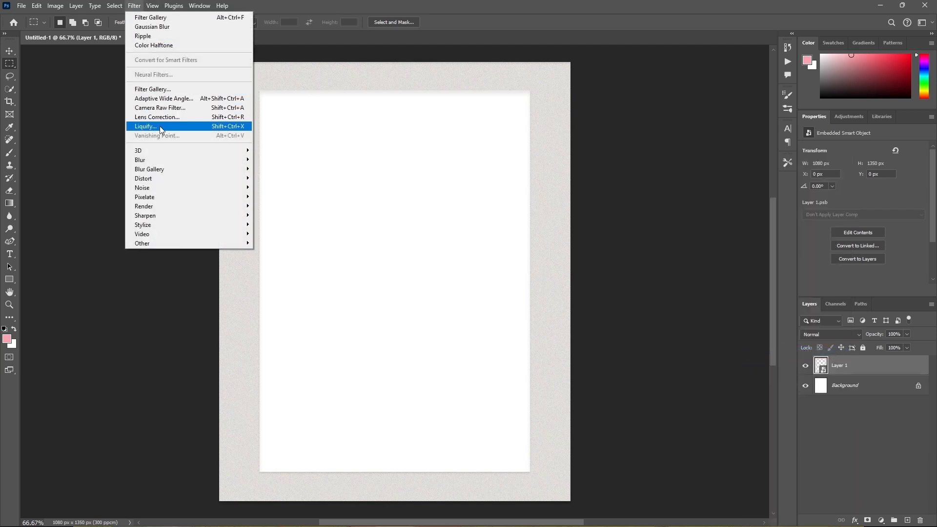
pyautogui.moveTo(161, 179)
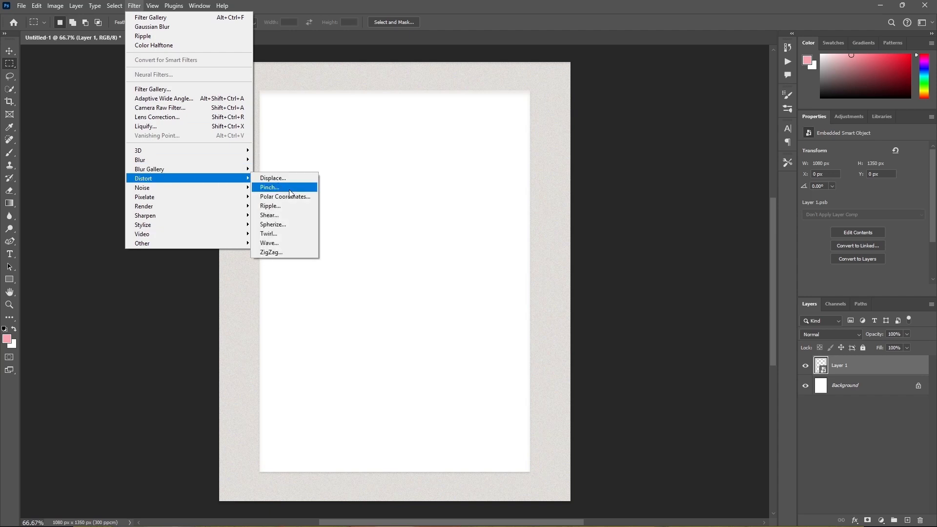
pyautogui.click(283, 207)
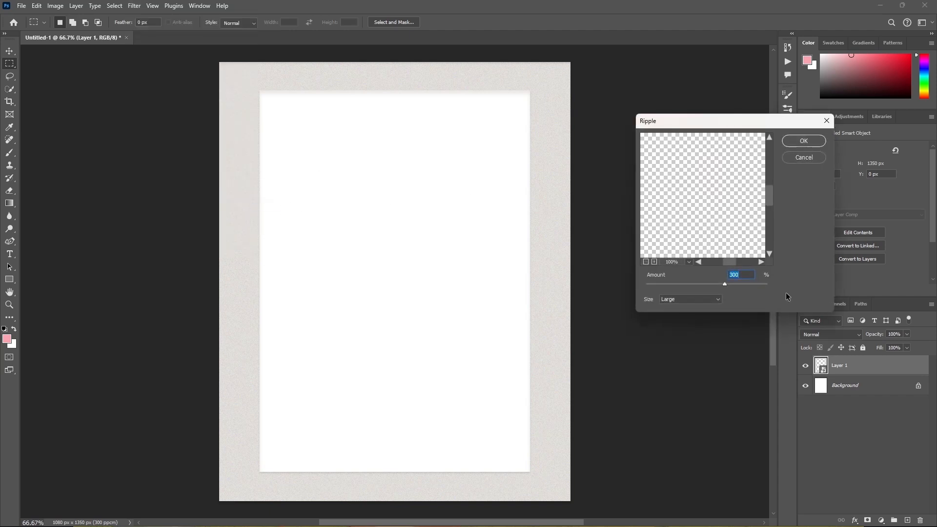
pyautogui.click(804, 142)
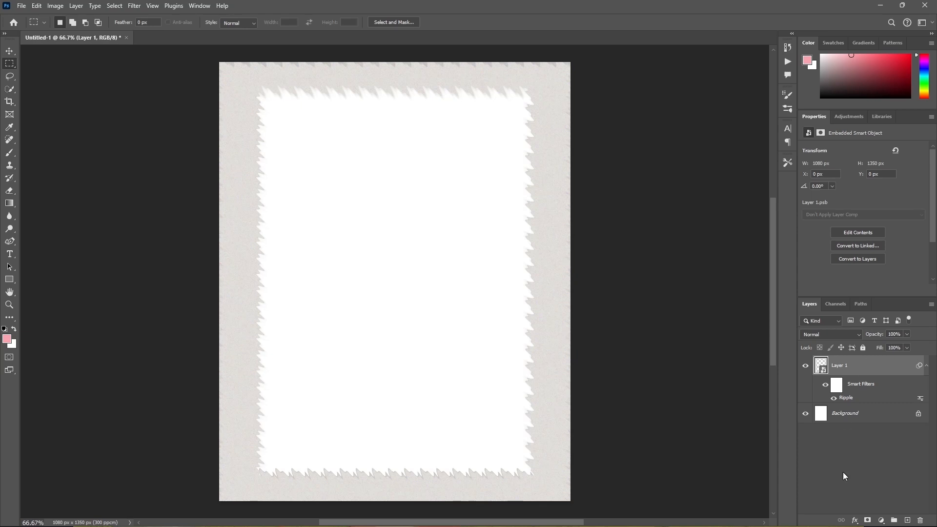
# Turn off Layer 1's drop shadow and give it a black inner shadow in Normal blend mode instead.
pyautogui.click(856, 519)
pyautogui.click(860, 513)
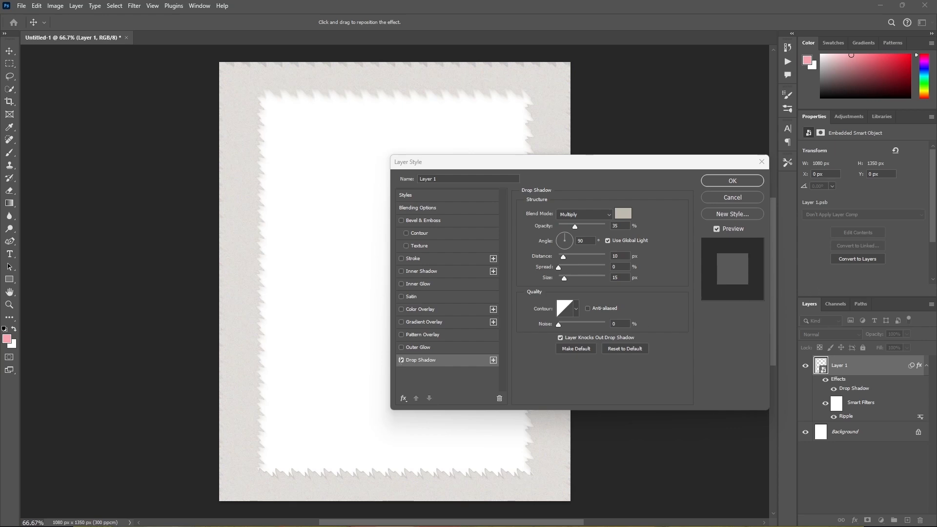
pyautogui.click(402, 360)
pyautogui.click(401, 360)
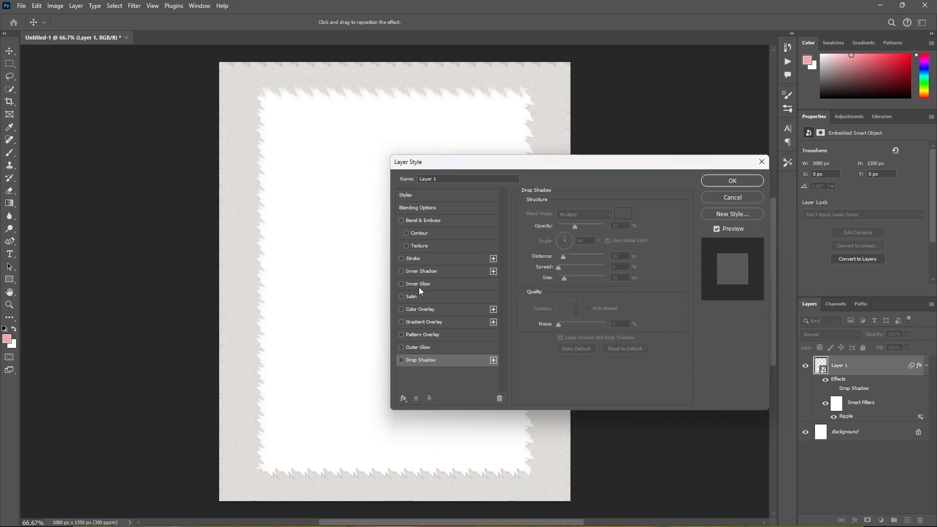
pyautogui.click(401, 272)
pyautogui.click(433, 272)
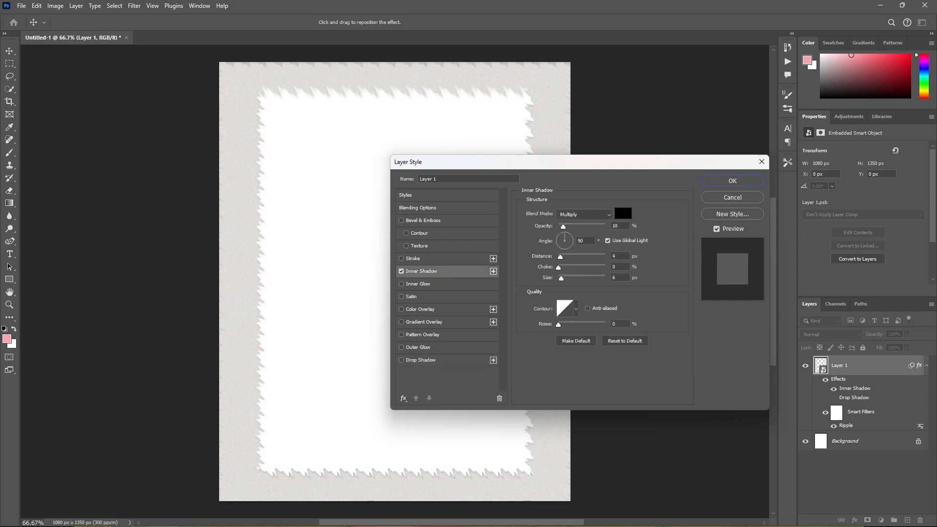
pyautogui.click(585, 215)
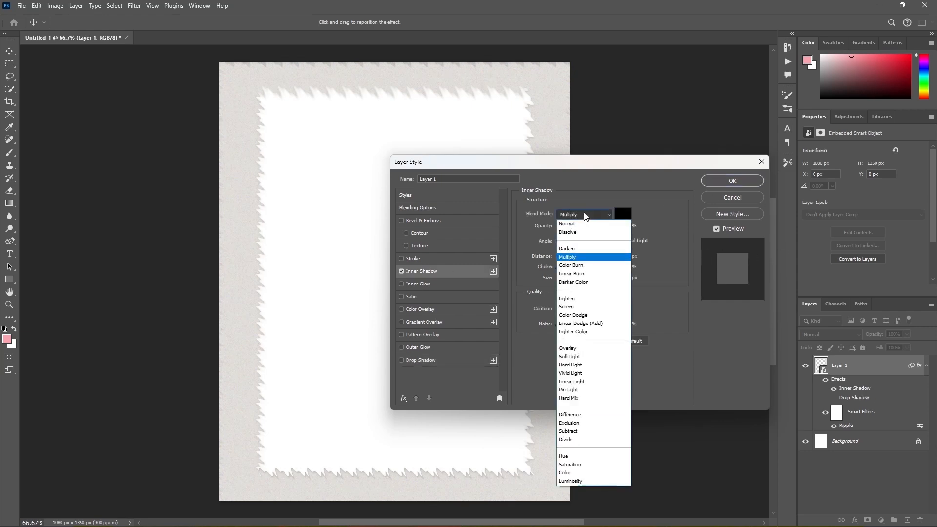
pyautogui.click(579, 222)
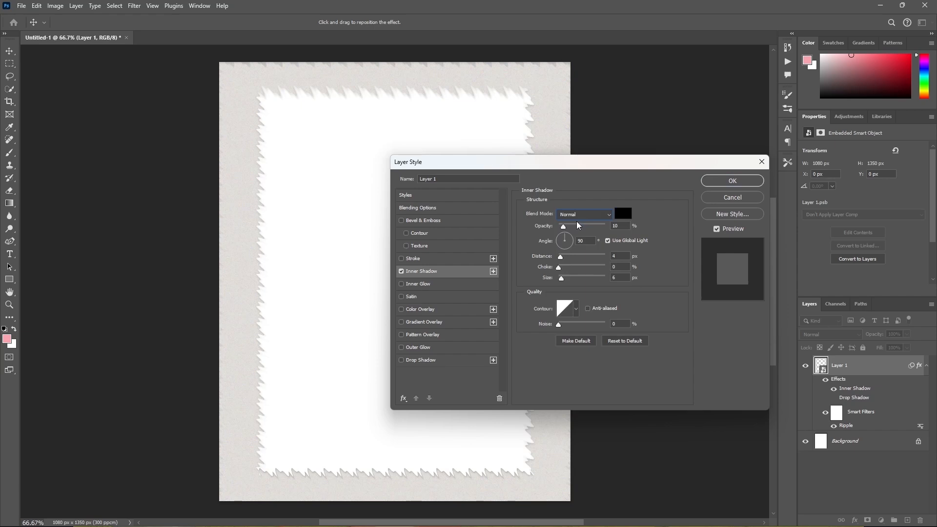
# Set the inner shadow to 50% opacity, 135° angle, 36 px distance, 10% choke and 21 px size, and apply it.
pyautogui.doubleClick(614, 225)
pyautogui.write('50')
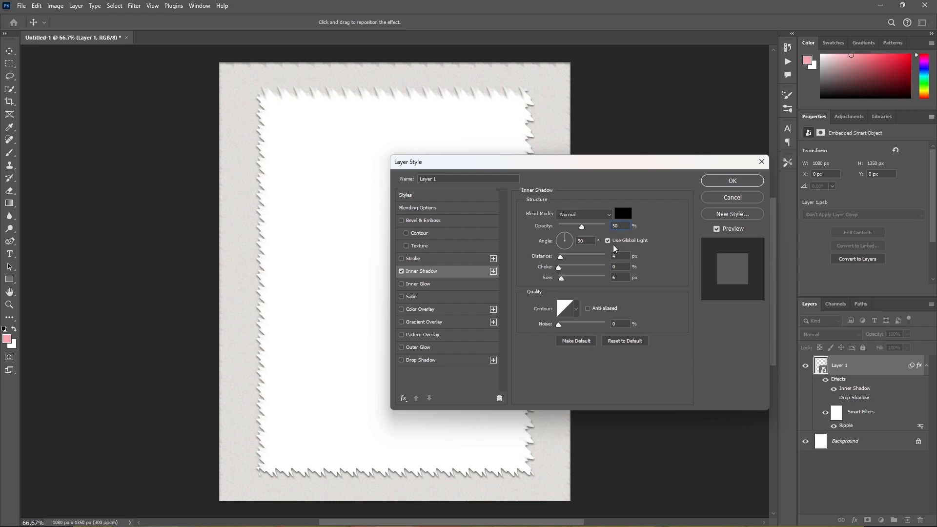
pyautogui.doubleClick(588, 241)
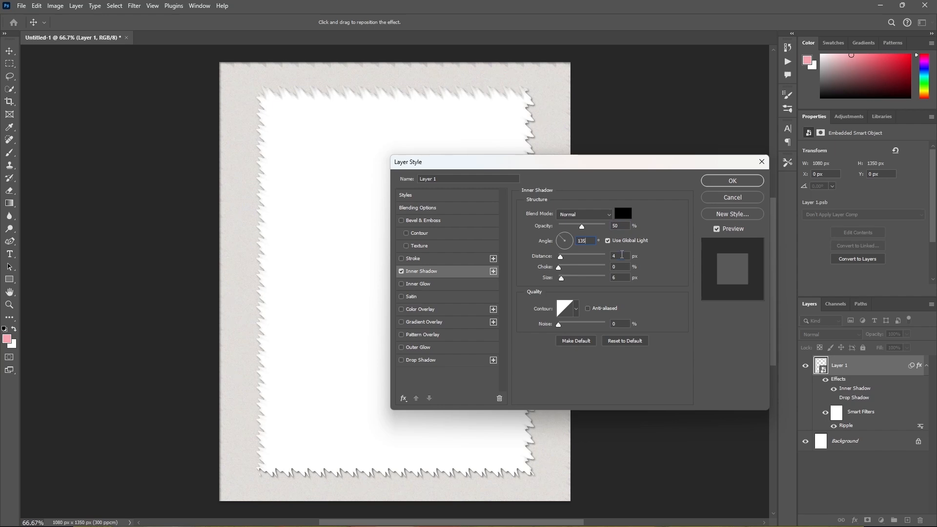
pyautogui.write('36')
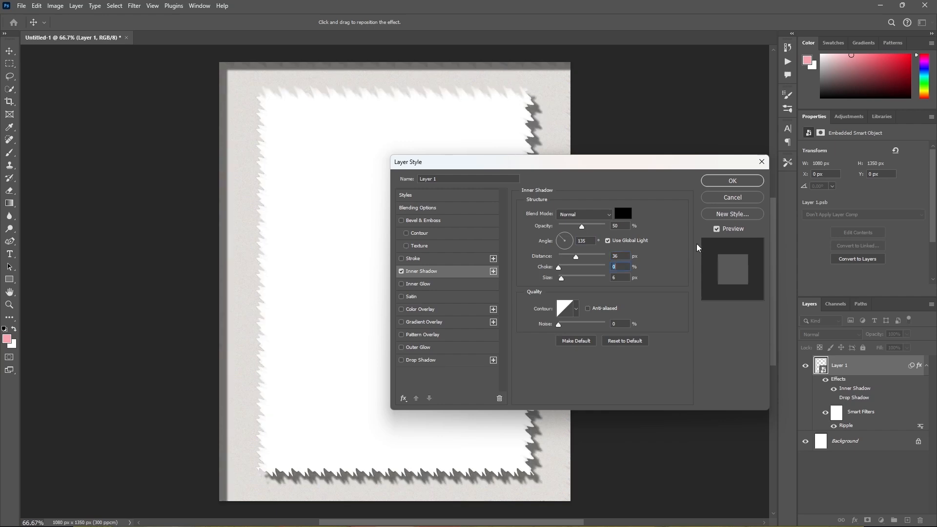
pyautogui.write('10')
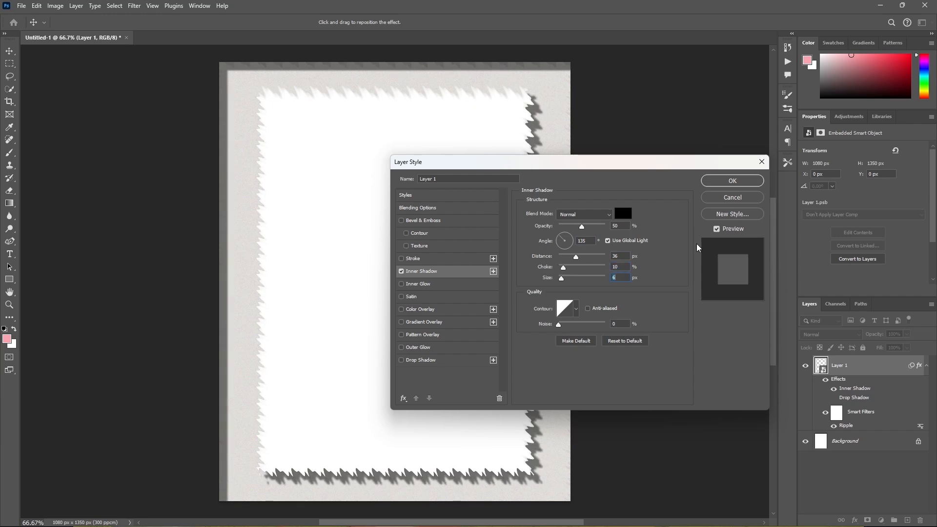
pyautogui.write('21')
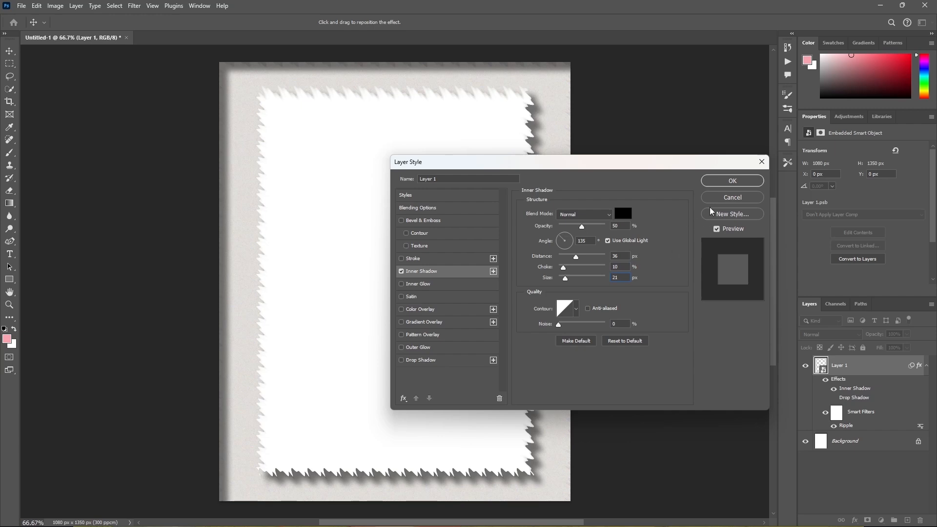
pyautogui.click(732, 181)
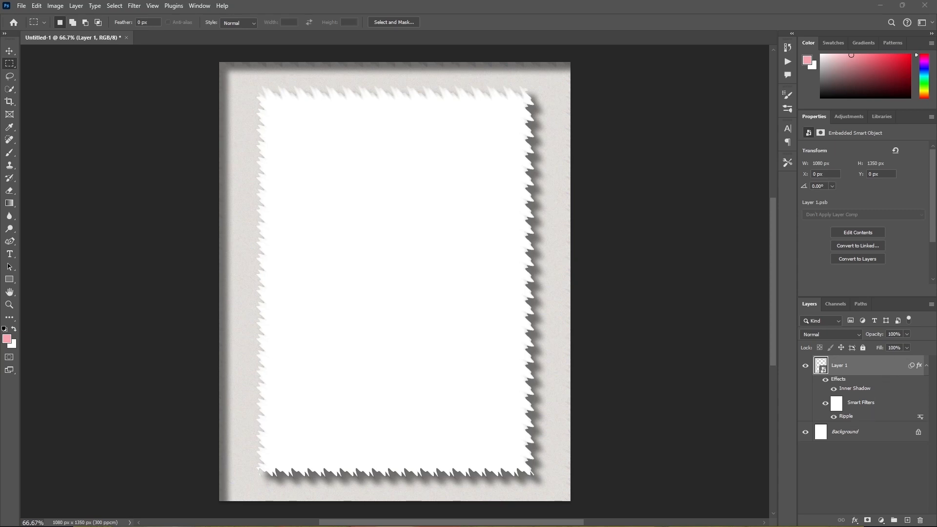
# Place the paw-prints-7642154_1920 image above Layer 1, rotated 90° clockwise and scaled to 8.50% to span the canvas width.
pyautogui.moveTo(869, 233); pyautogui.dragTo(654, 272)
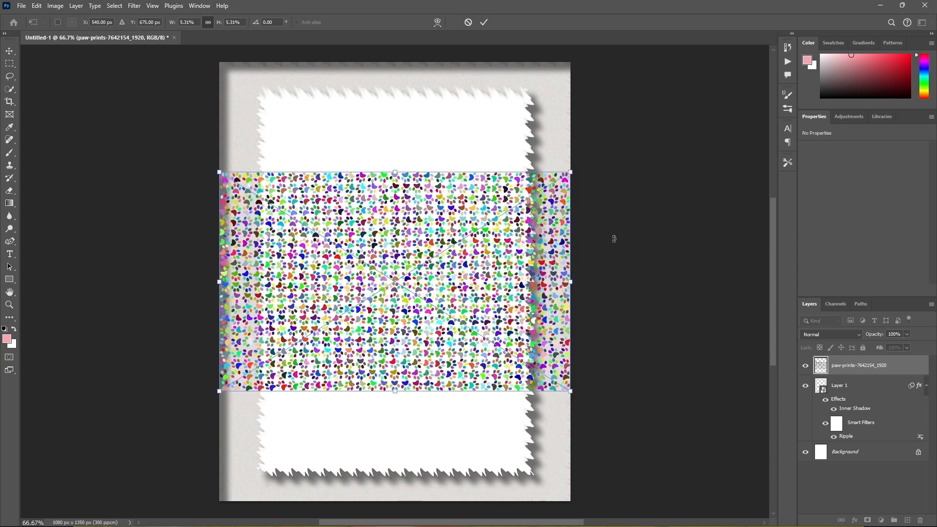
pyautogui.rightClick(540, 258)
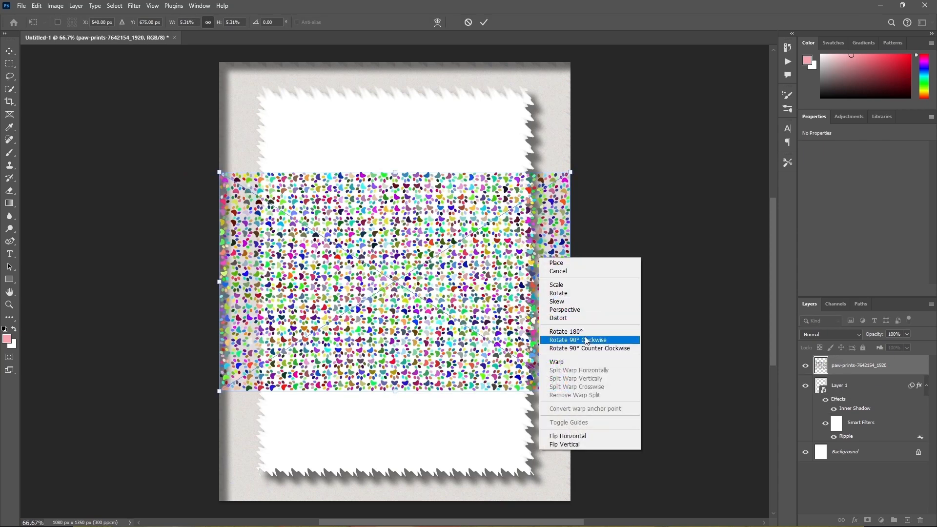
pyautogui.click(587, 341)
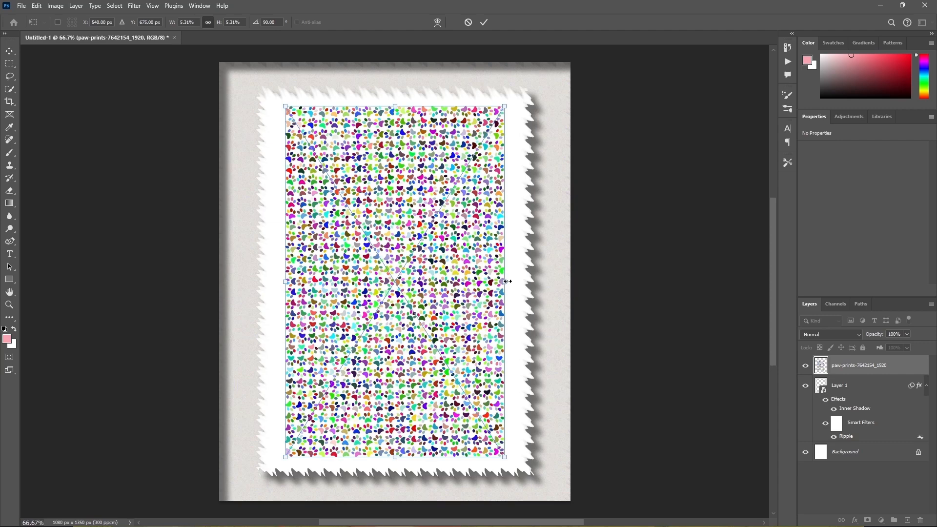
pyautogui.moveTo(507, 281); pyautogui.dragTo(534, 283)
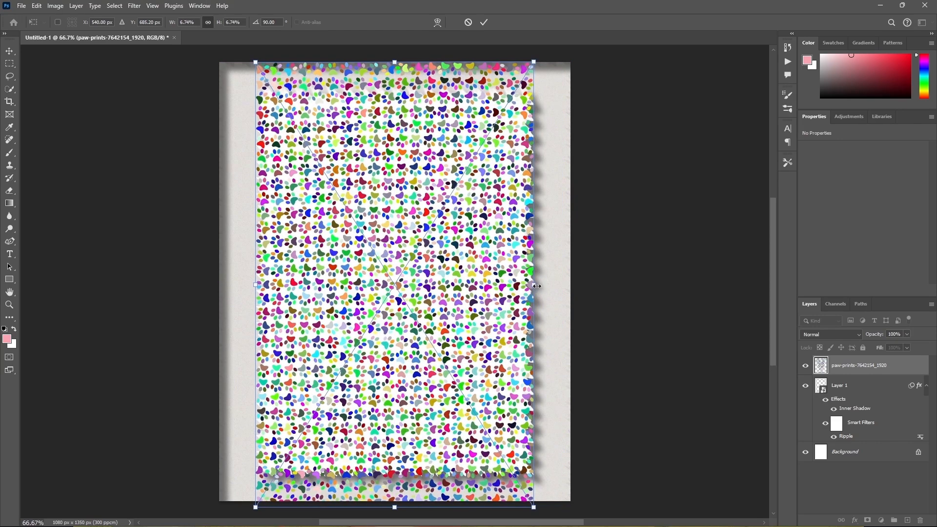
pyautogui.moveTo(536, 286); pyautogui.dragTo(570, 285)
pyautogui.moveTo(256, 286); pyautogui.dragTo(219, 285)
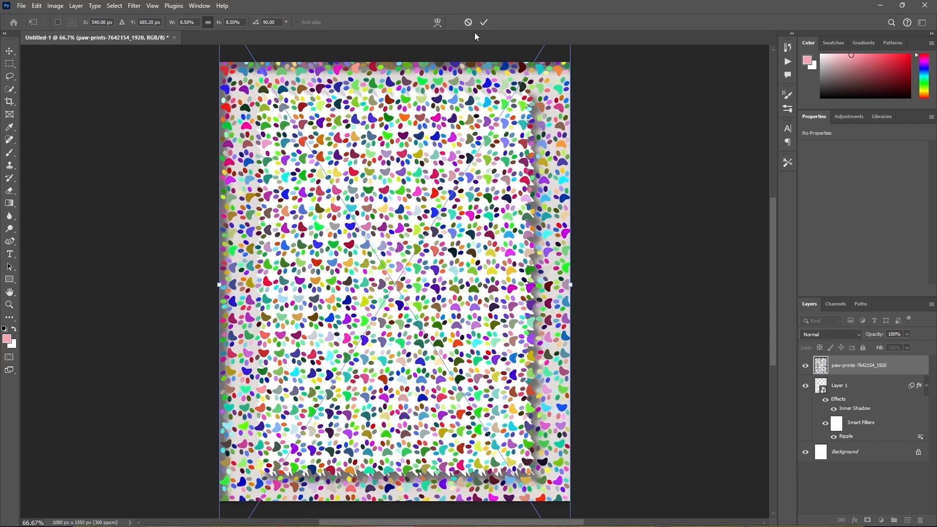
pyautogui.click(484, 22)
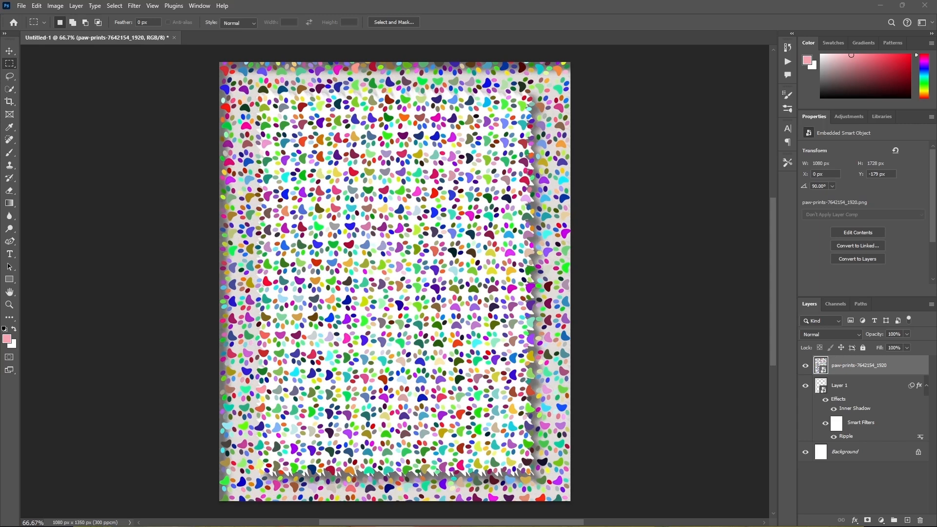
# Set the paw-prints layer's blend mode to Luminosity and its opacity to 29%.
pyautogui.click(843, 333)
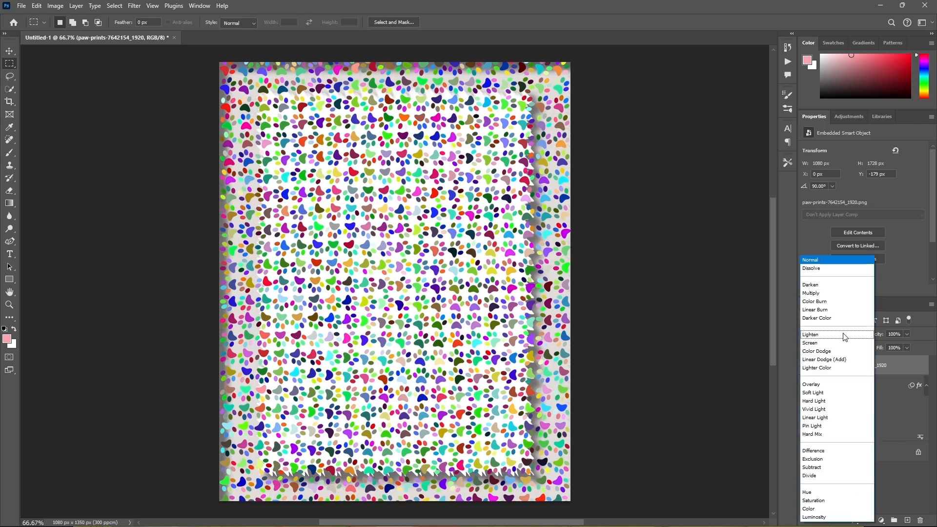
pyautogui.click(827, 517)
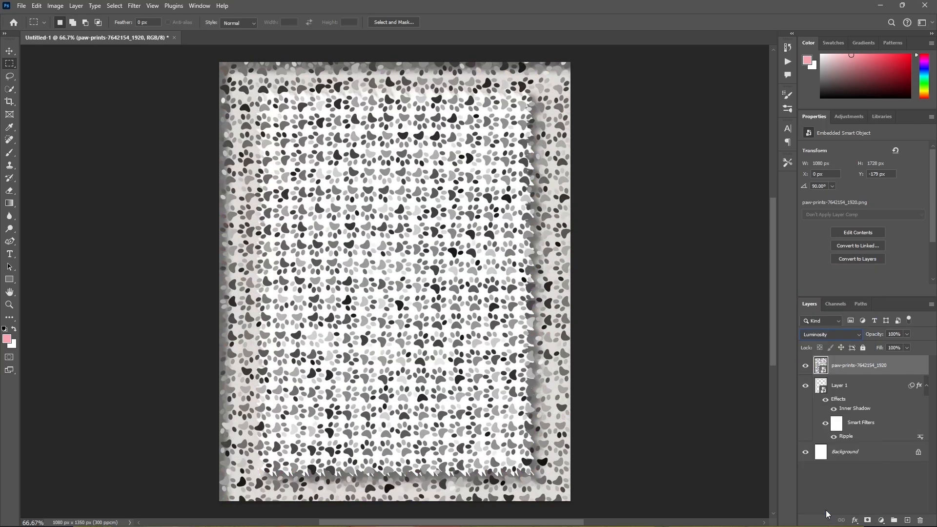
pyautogui.click(901, 335)
pyautogui.write('25')
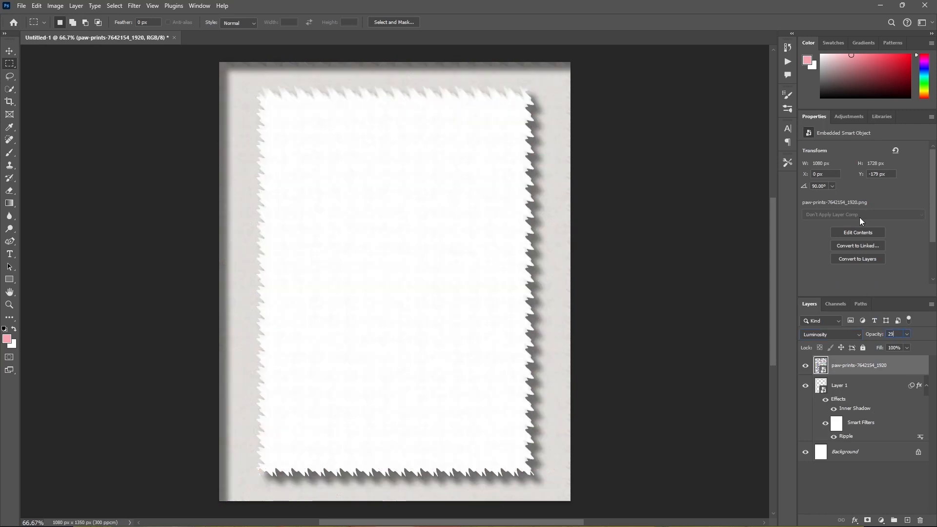
pyautogui.press('Return')
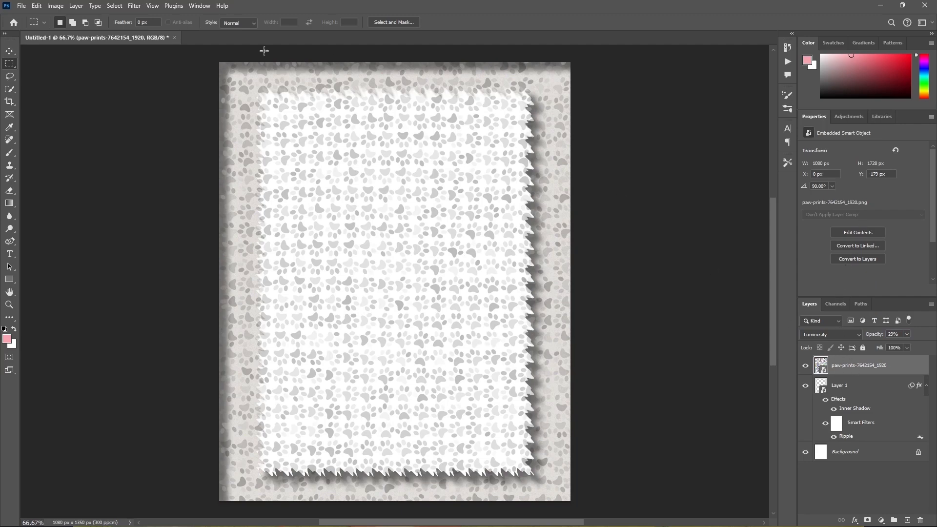
# Apply a Color Halftone filter to the paw-prints layer with a 4-pixel maximum radius and screen angles 108, 162, 90 and 45.
pyautogui.click(135, 6)
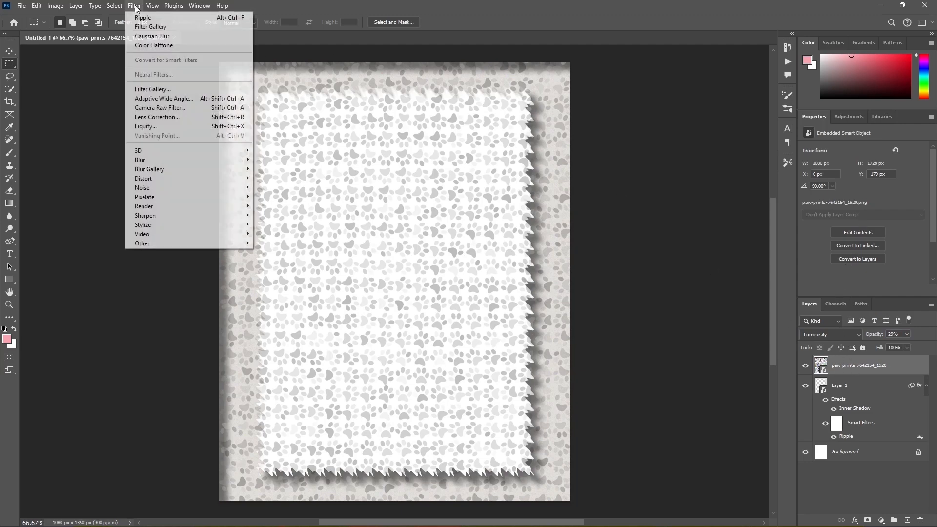
pyautogui.click(144, 46)
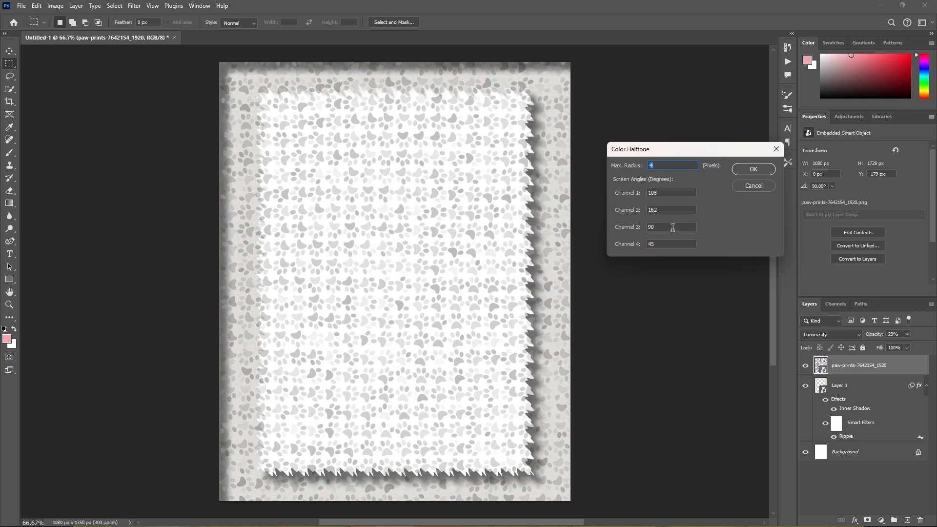
pyautogui.click(767, 169)
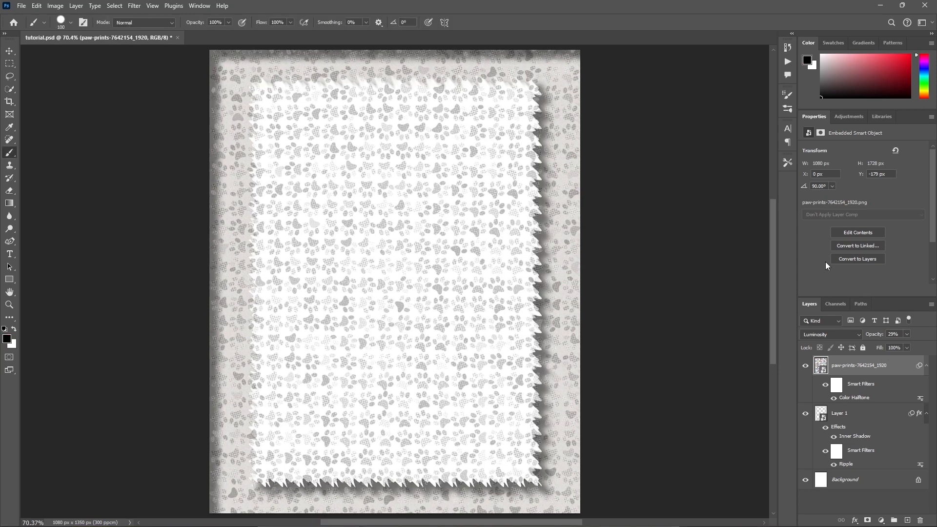
# Enlarge the paw-prints layer to about 11.44% and reposition it to about X 587 px, Y 734 px, covering the canvas.
pyautogui.hotkey('ctrl', 't')
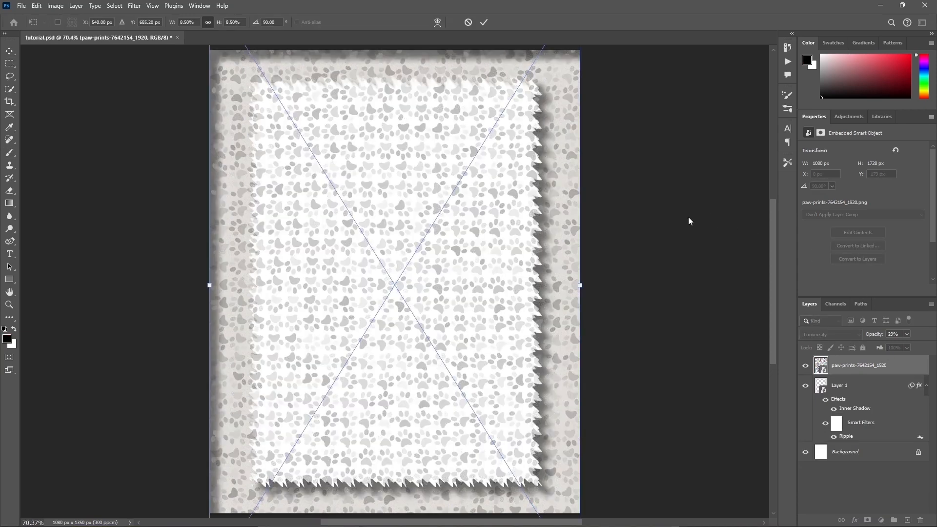
pyautogui.moveTo(637, 292); pyautogui.dragTo(615, 288)
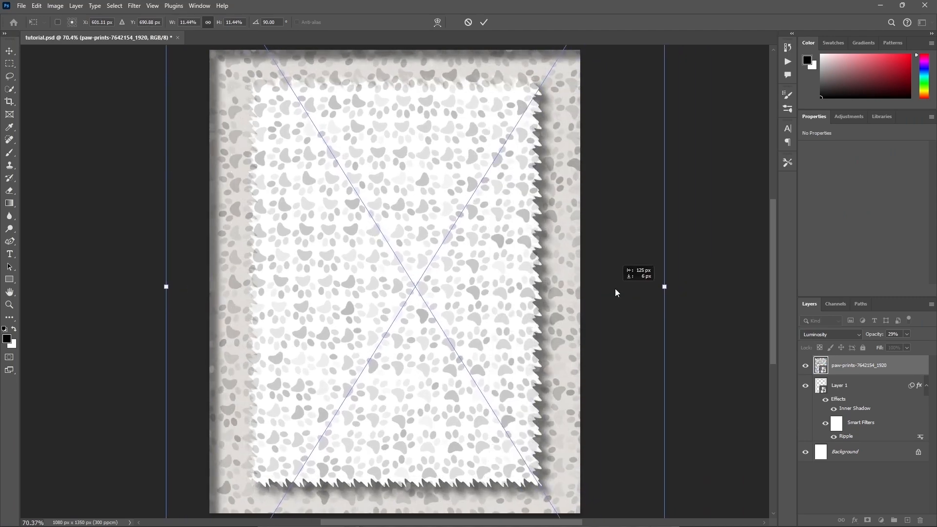
pyautogui.click(484, 22)
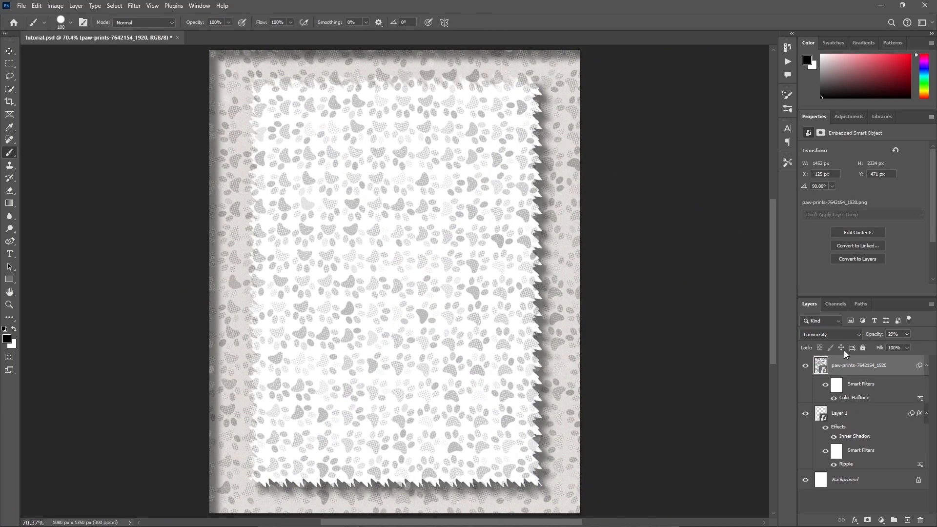
pyautogui.hotkey('ctrl', 't')
pyautogui.moveTo(515, 215); pyautogui.dragTo(520, 229)
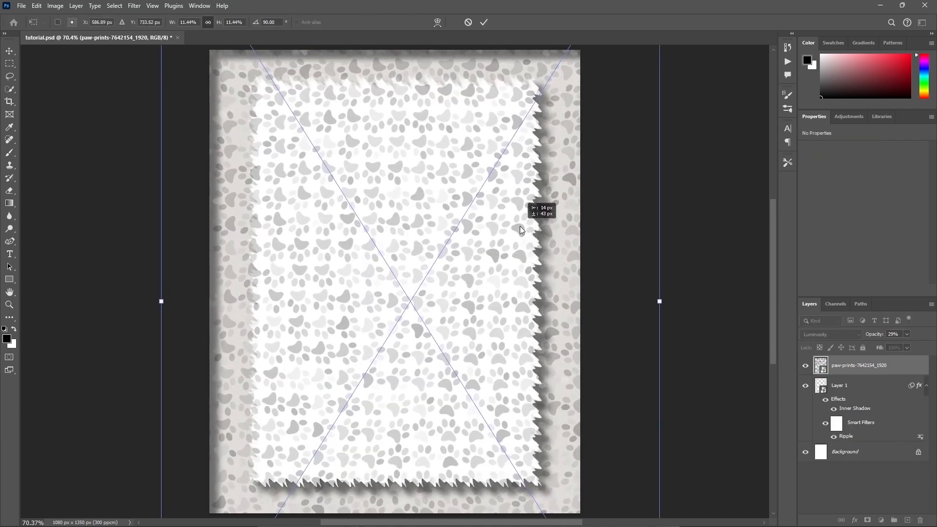
pyautogui.click(485, 23)
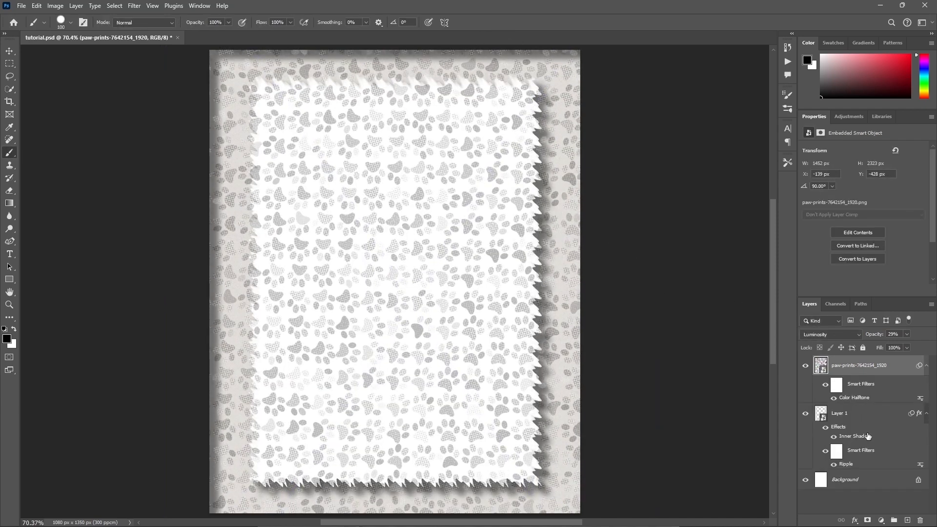
# Add a layer mask to the paw-prints layer and paint black on it with a 100 px brush to hide the pattern over the frame.
pyautogui.click(867, 520)
pyautogui.press('x')
pyautogui.click(13, 329)
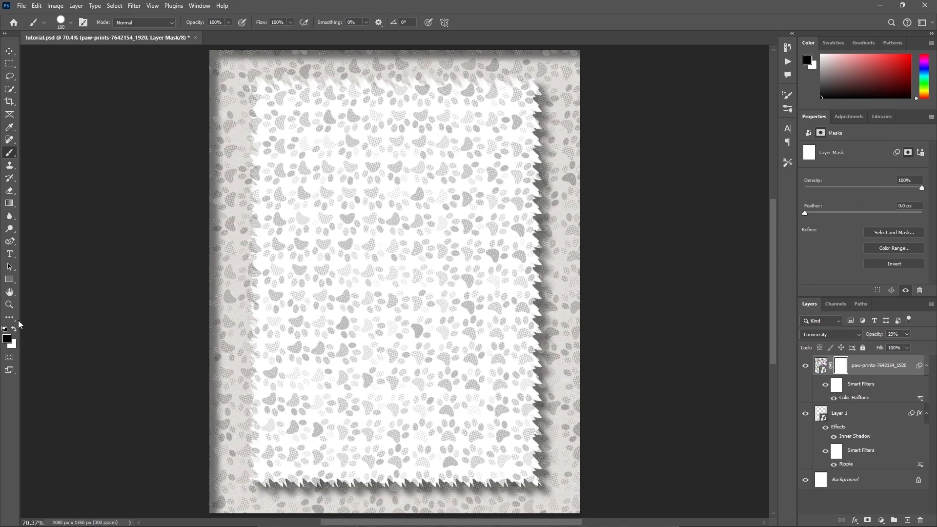
pyautogui.click(71, 23)
pyautogui.click(70, 23)
pyautogui.moveTo(558, 101)
pyautogui.mouseDown()
pyautogui.moveTo(574, 111)
pyautogui.moveTo(580, 65)
pyautogui.moveTo(368, 48)
pyautogui.moveTo(189, 58)
pyautogui.moveTo(578, 74)
pyautogui.moveTo(557, 94)
pyautogui.moveTo(550, 316)
pyautogui.moveTo(553, 490)
pyautogui.moveTo(580, 164)
pyautogui.moveTo(566, 357)
pyautogui.moveTo(574, 499)
pyautogui.moveTo(216, 488)
pyautogui.mouseUp()
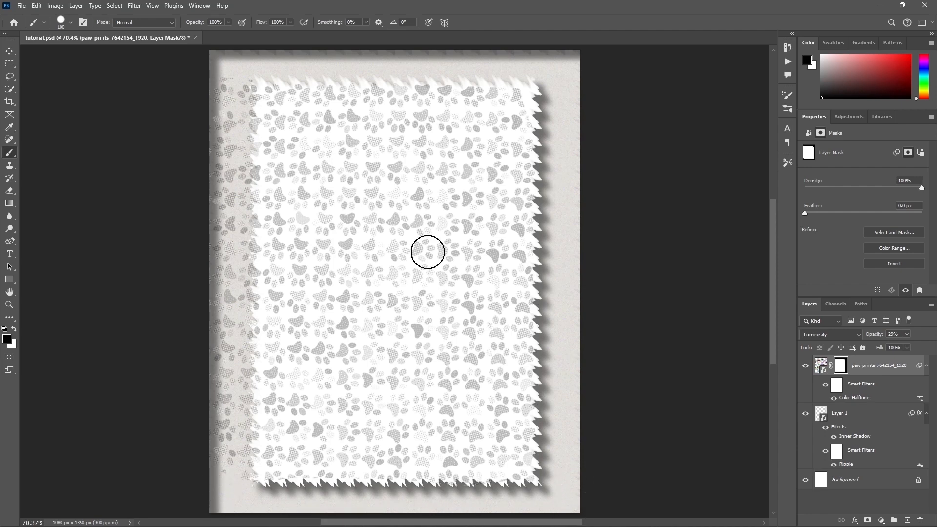
pyautogui.moveTo(226, 75)
pyautogui.mouseDown()
pyautogui.moveTo(216, 158)
pyautogui.moveTo(235, 74)
pyautogui.moveTo(236, 310)
pyautogui.moveTo(240, 267)
pyautogui.moveTo(212, 166)
pyautogui.moveTo(210, 242)
pyautogui.moveTo(224, 381)
pyautogui.moveTo(244, 323)
pyautogui.moveTo(239, 313)
pyautogui.moveTo(236, 465)
pyautogui.moveTo(206, 395)
pyautogui.moveTo(219, 462)
pyautogui.moveTo(248, 478)
pyautogui.mouseUp()
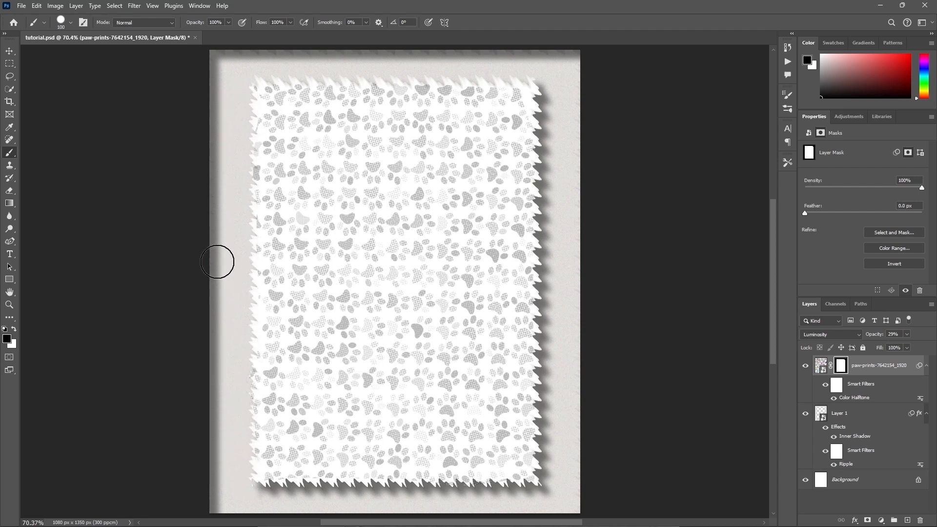
pyautogui.press('x')
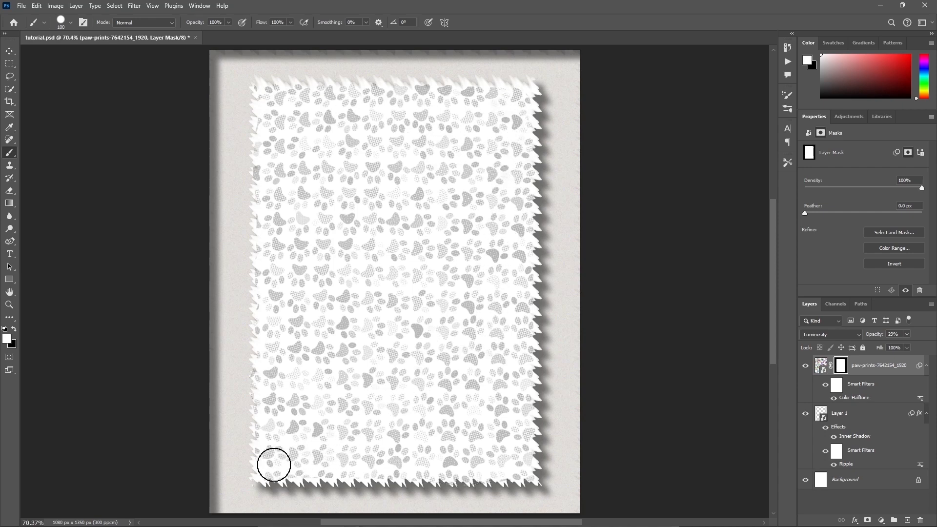
pyautogui.press('x')
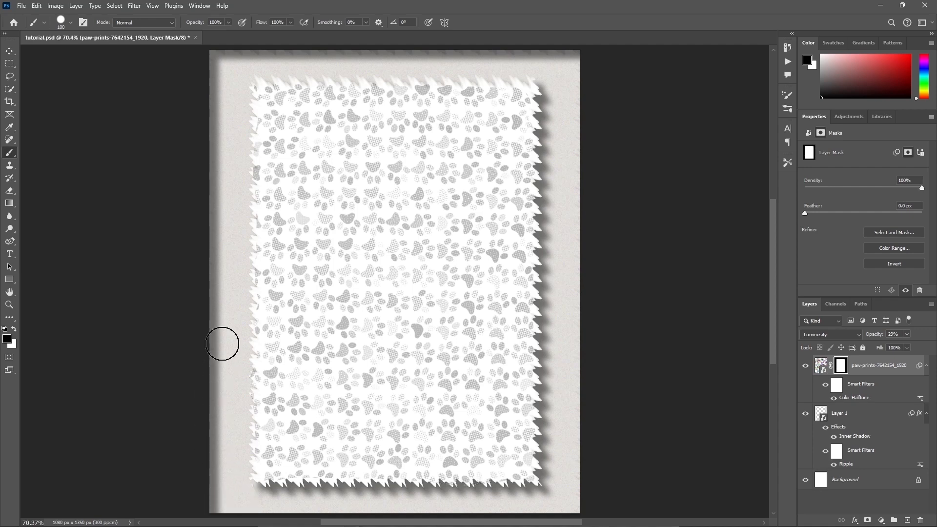
pyautogui.press('x')
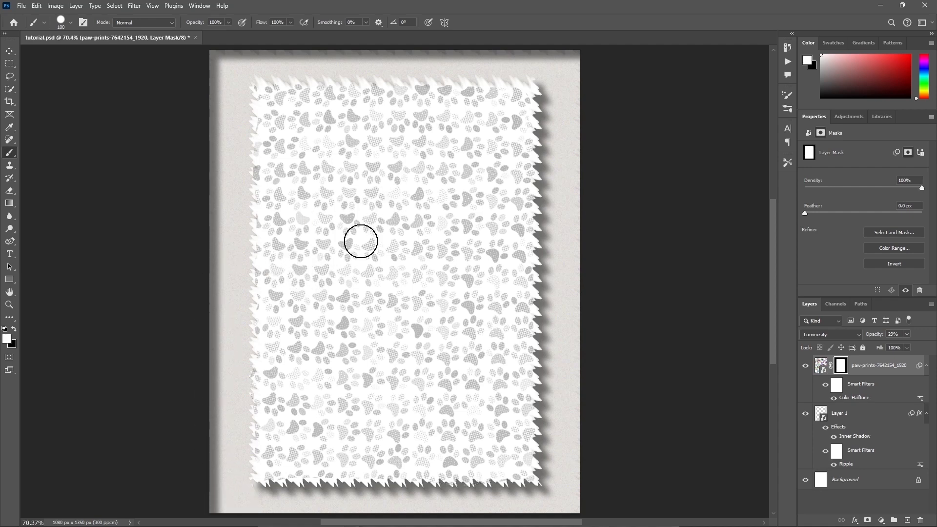
# Add a burnt-orange Solid Color fill layer directly above the Background layer and set its opacity to 30%.
pyautogui.click(822, 367)
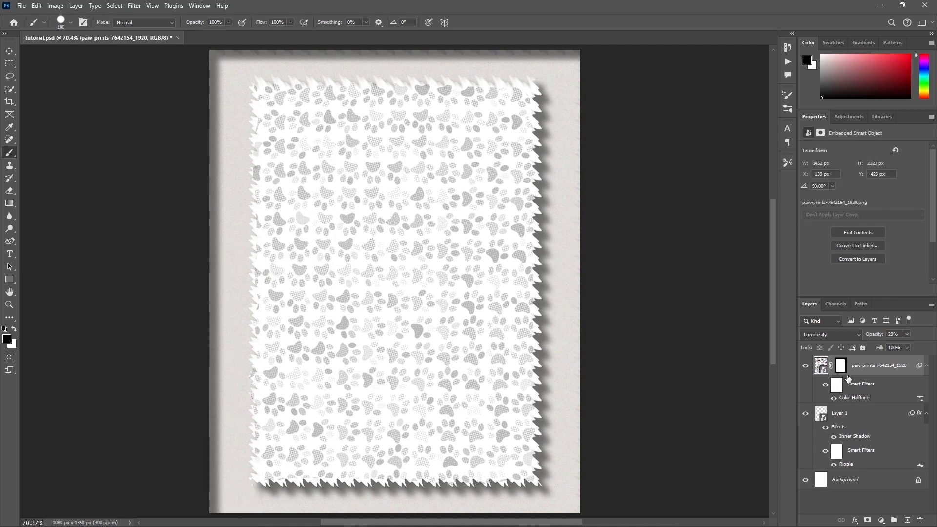
pyautogui.click(866, 482)
pyautogui.click(880, 520)
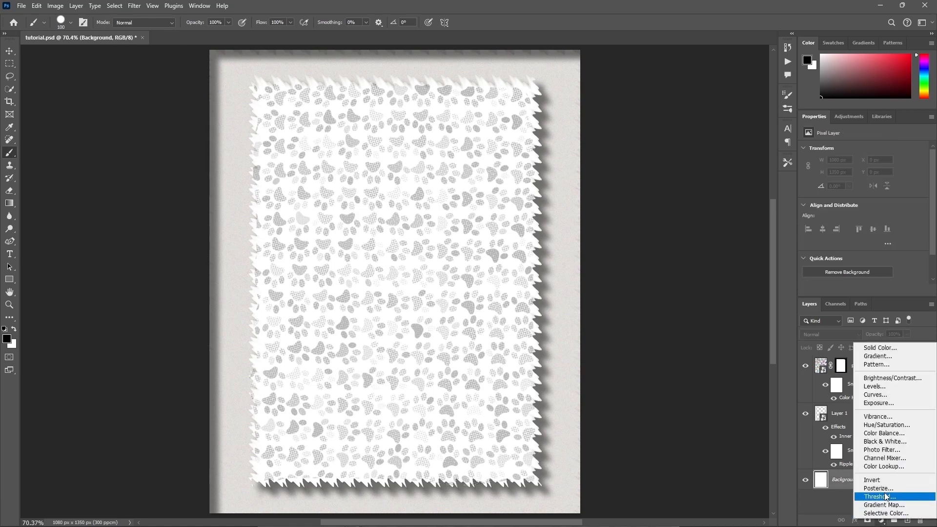
pyautogui.click(882, 349)
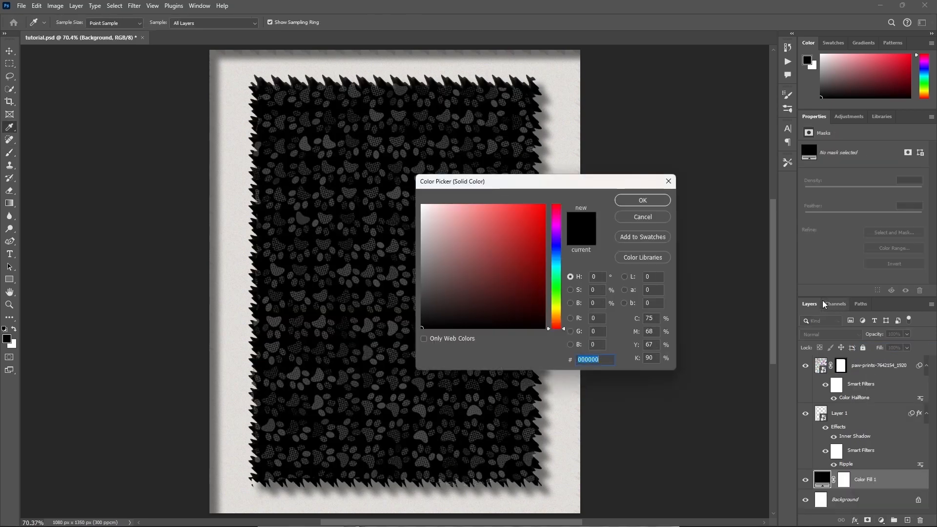
pyautogui.write('9d3e14')
pyautogui.click(642, 201)
pyautogui.press('b')
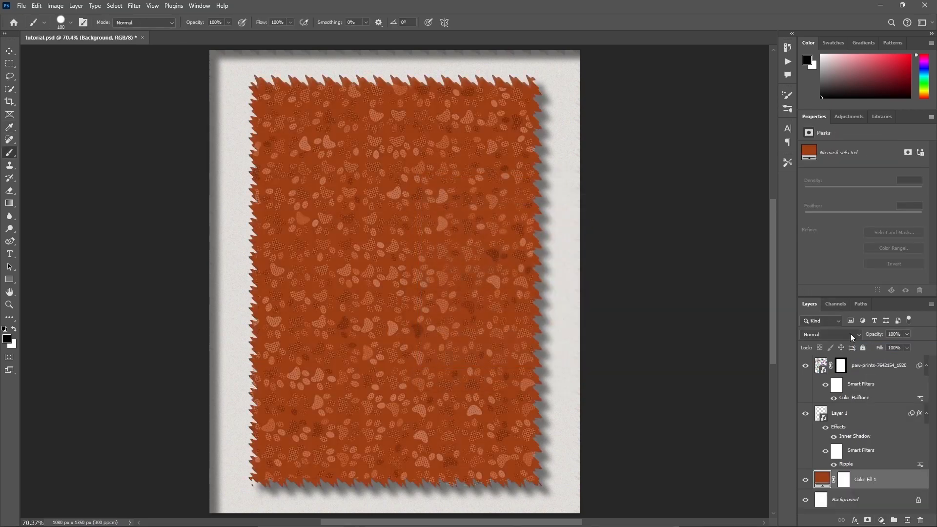
pyautogui.write('30')
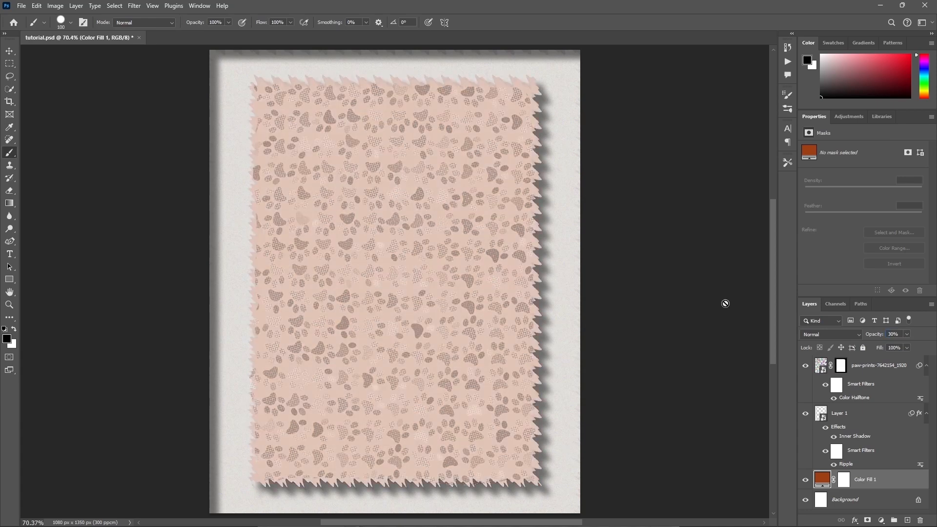
# Scale the paw-prints layer and Layer 1 together to 121.69% width and 110.93% height, centred at about X 595 px, Y 741 px.
pyautogui.click(854, 413)
pyautogui.hotkey('ctrl', 't')
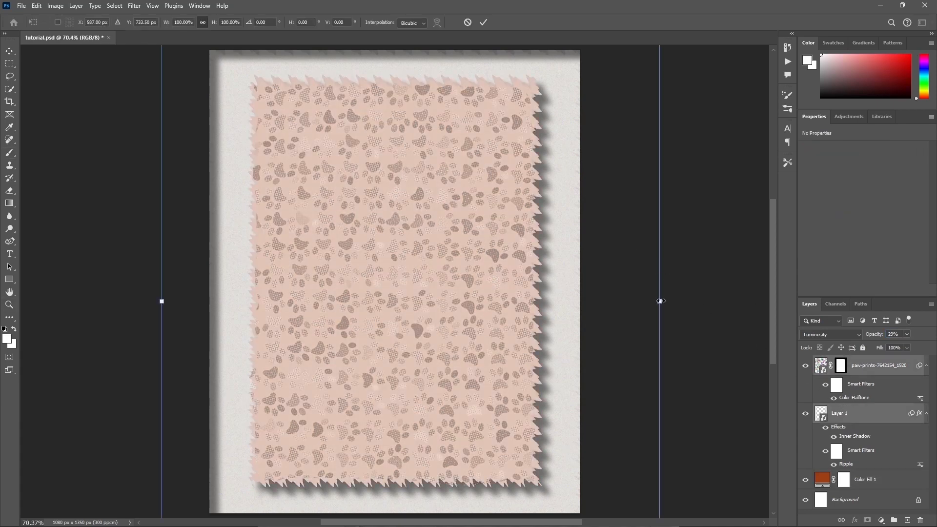
pyautogui.moveTo(660, 302); pyautogui.dragTo(715, 307)
pyautogui.moveTo(658, 252); pyautogui.dragTo(656, 333)
pyautogui.moveTo(597, 271); pyautogui.dragTo(591, 127)
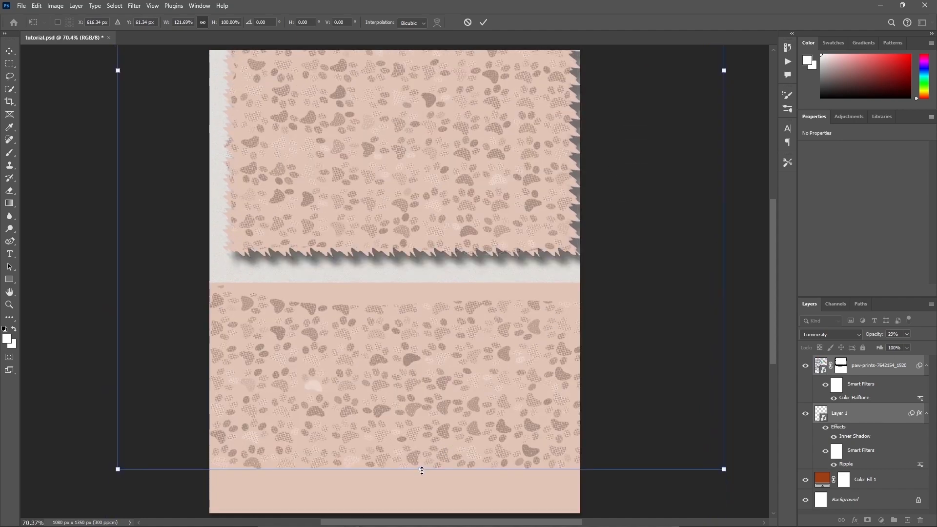
pyautogui.moveTo(422, 471); pyautogui.dragTo(423, 512)
pyautogui.moveTo(542, 320); pyautogui.dragTo(595, 372)
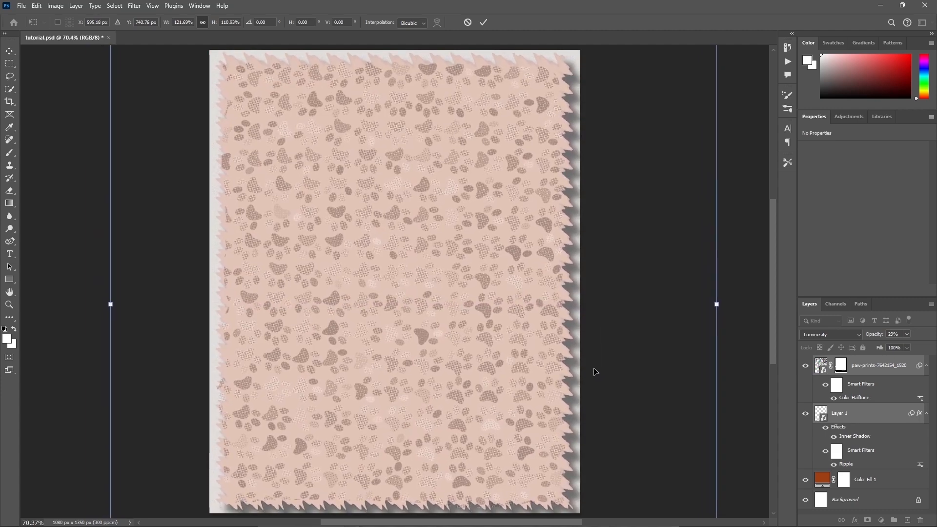
pyautogui.click(483, 22)
# Place the dog photo as the uppermost layer and mask out its background using a Select Subject selection.
pyautogui.press('z')
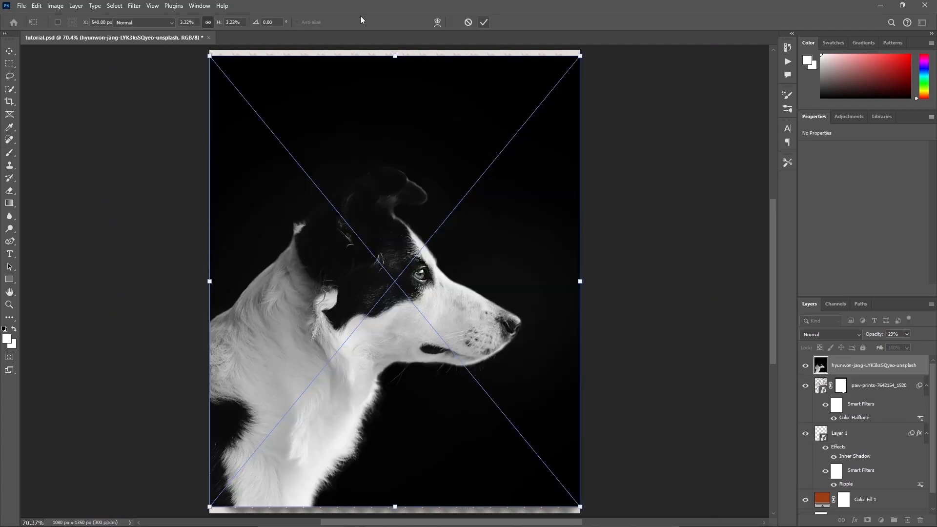
pyautogui.press('Return')
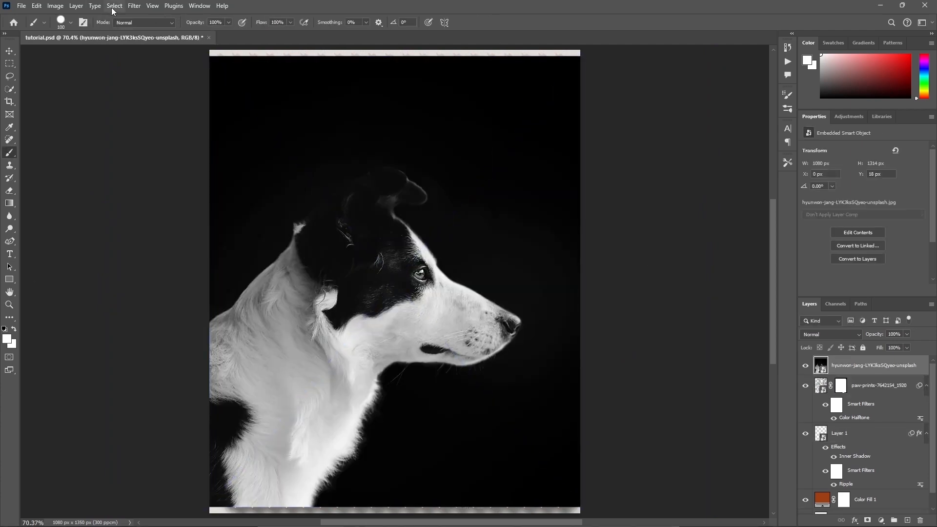
pyautogui.click(112, 9)
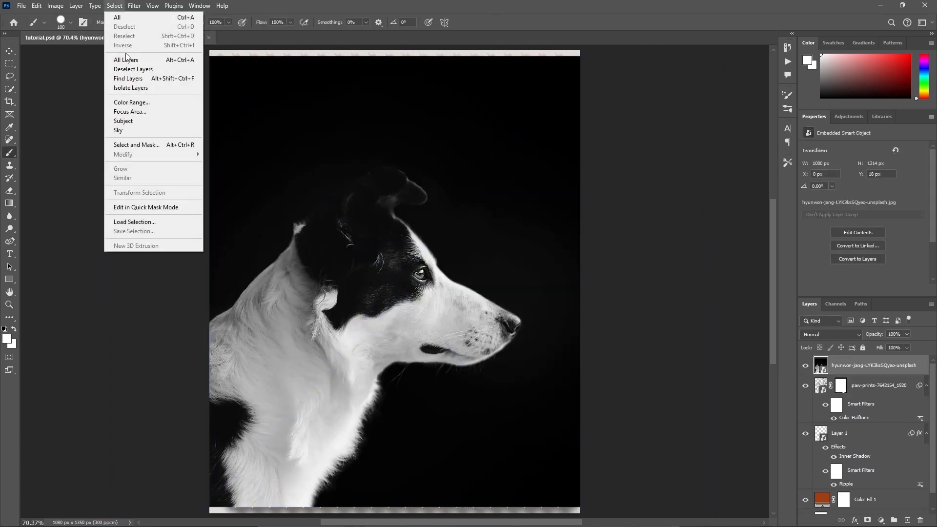
pyautogui.click(125, 121)
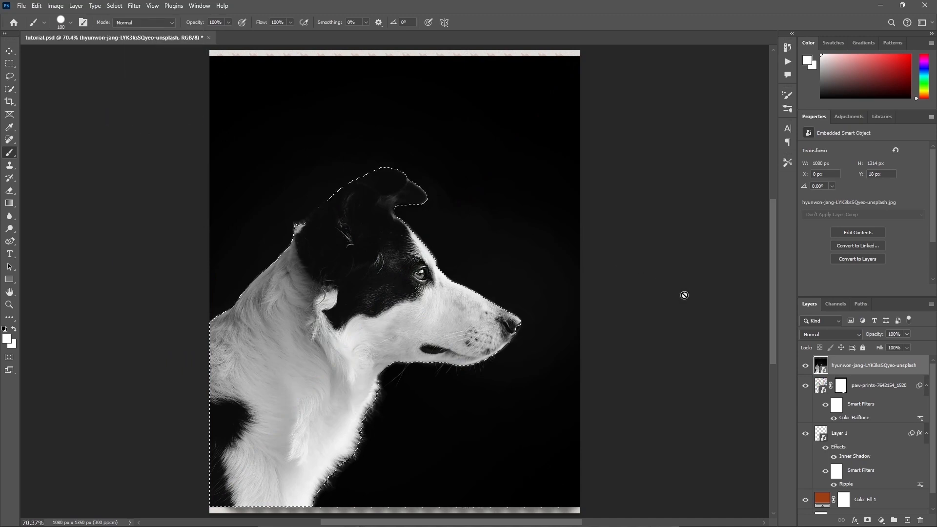
pyautogui.click(868, 520)
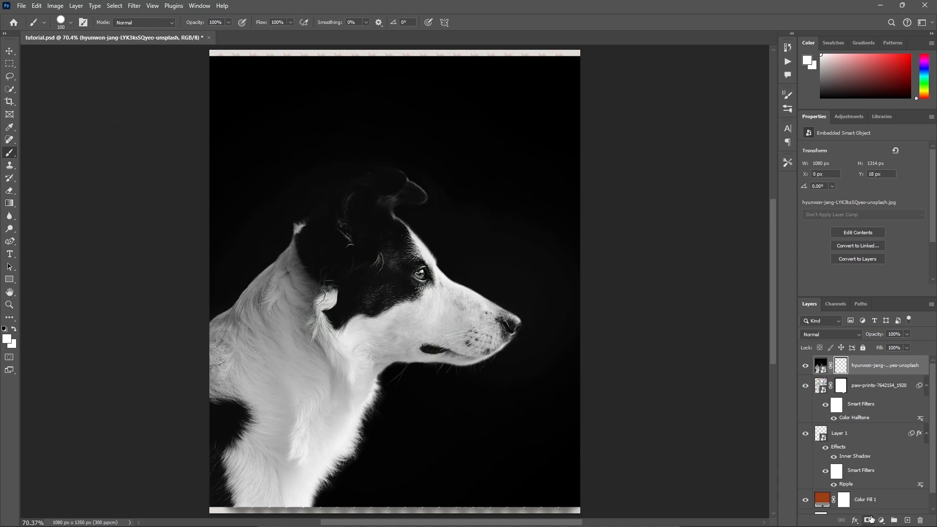
pyautogui.click(820, 367)
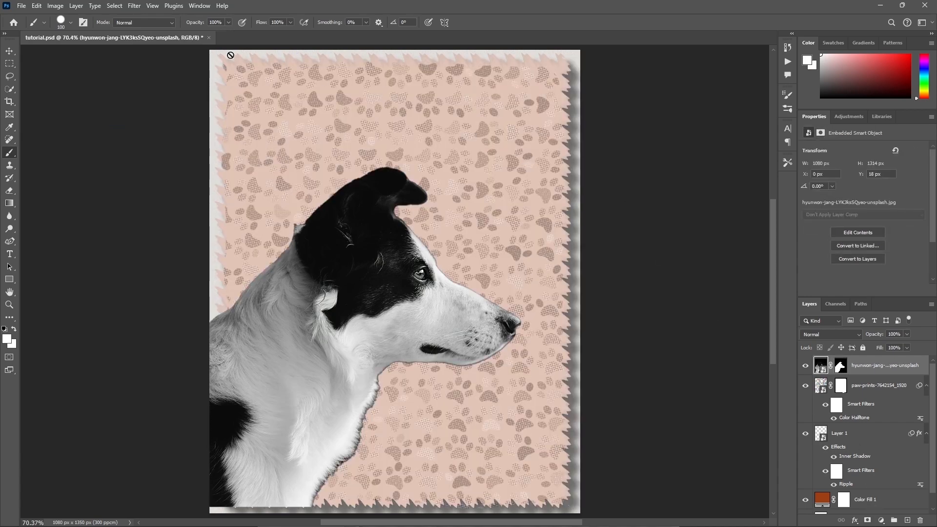
# Apply a Threshold adjustment with level 150 to the dog photo layer.
pyautogui.click(42, 8)
pyautogui.moveTo(55, 6)
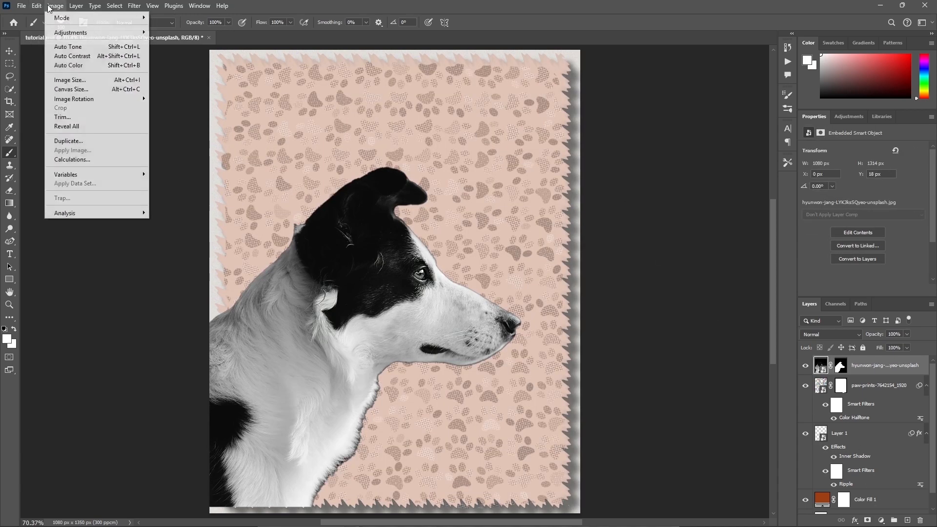
pyautogui.moveTo(74, 33)
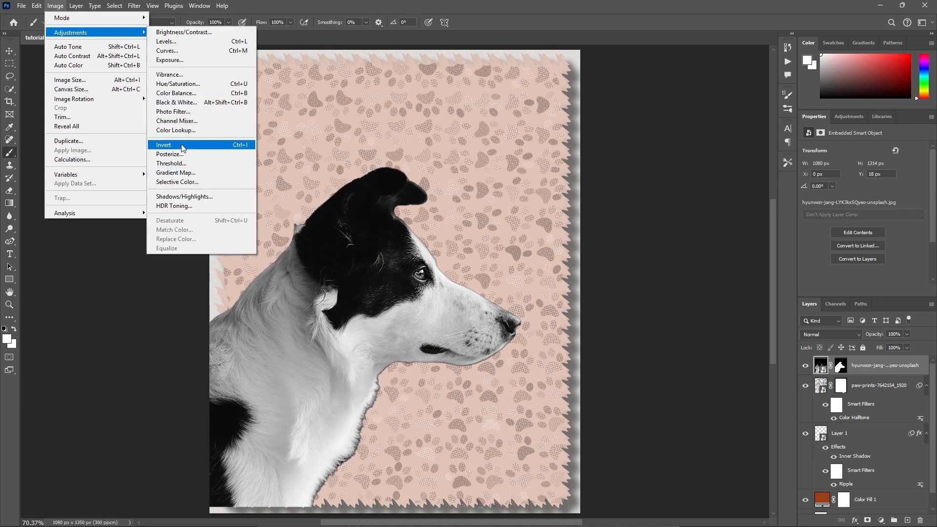
pyautogui.click(175, 163)
pyautogui.write('150')
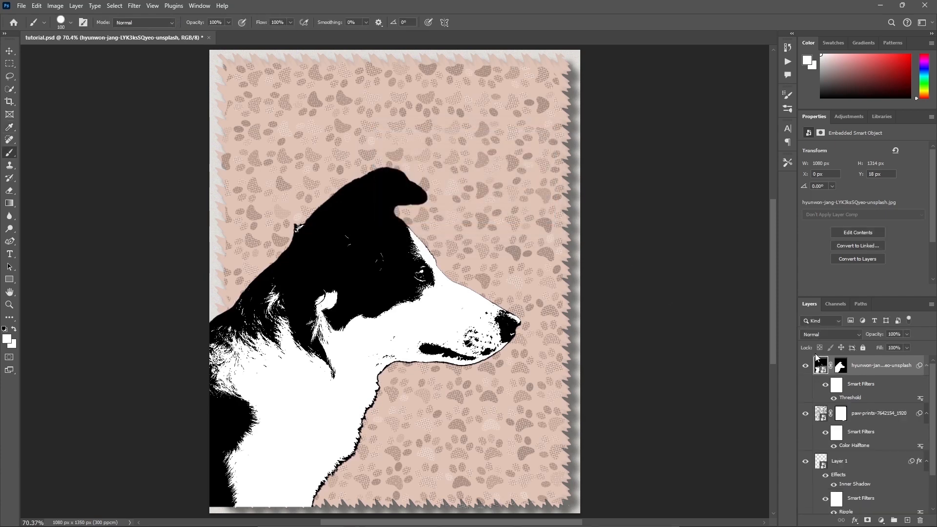
# Enlarge the dog layer to about 126.71% and reposition it to about X 511 px, Y 518 px.
pyautogui.hotkey('ctrl', 't')
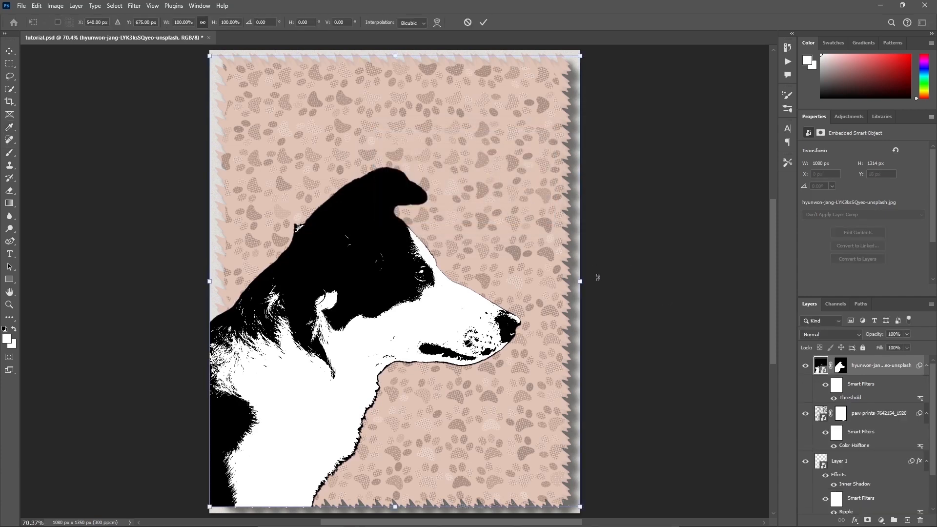
pyautogui.moveTo(583, 282); pyautogui.dragTo(542, 255)
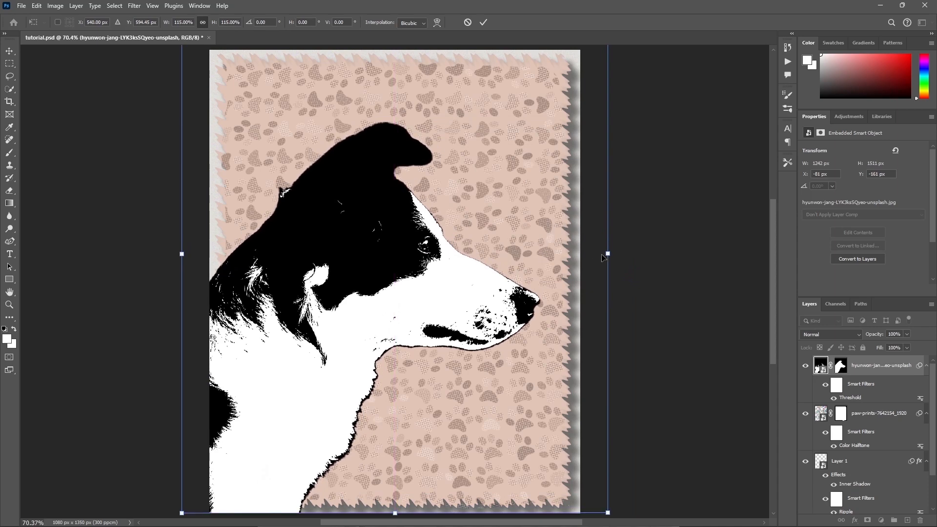
pyautogui.moveTo(610, 253); pyautogui.dragTo(559, 238)
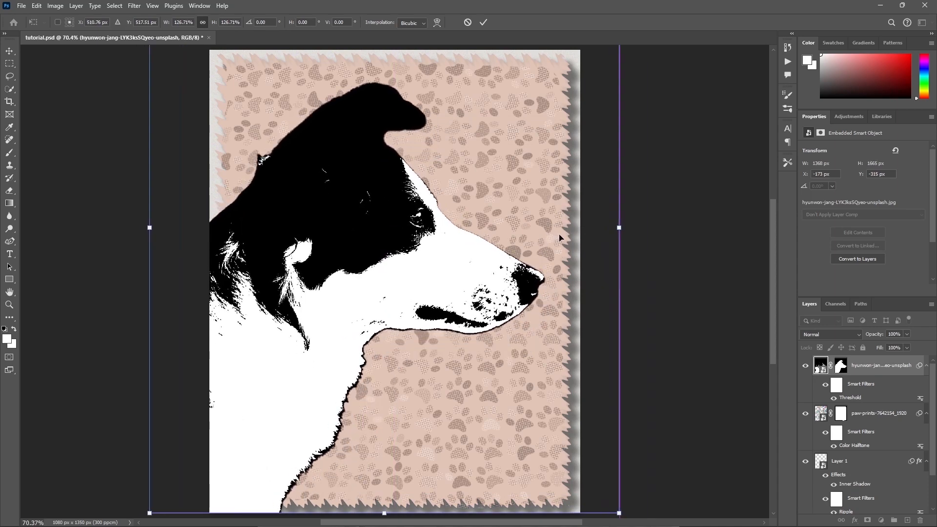
pyautogui.click(483, 22)
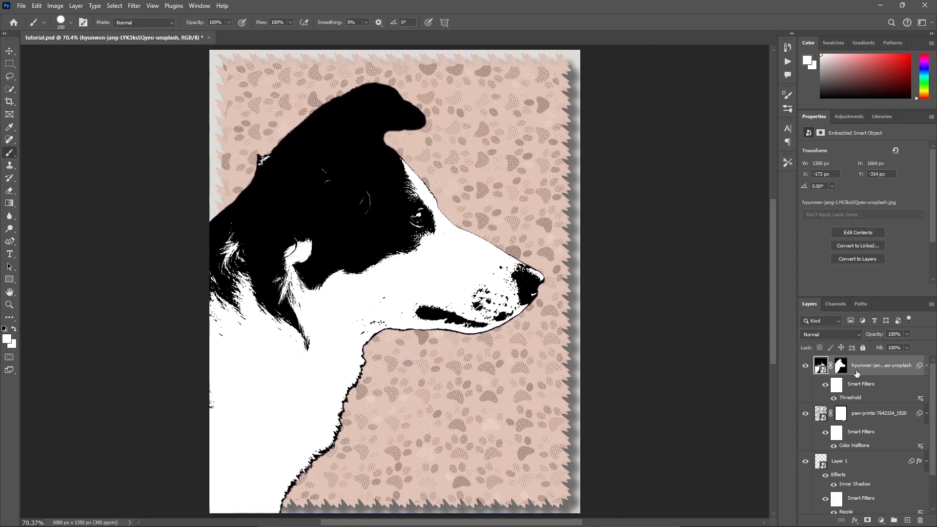
# Duplicate the dog layer and convert the copy to a smart object.
pyautogui.hotkey('ctrl', 'j')
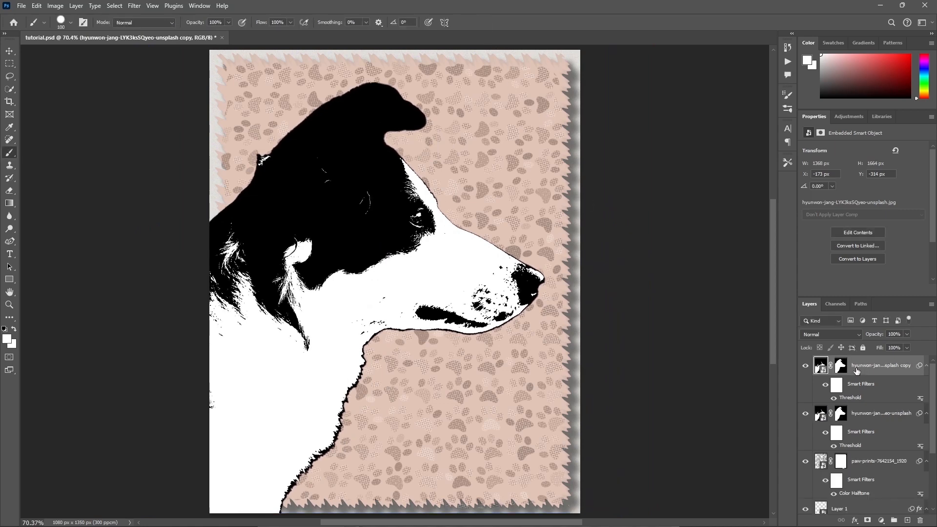
pyautogui.rightClick(862, 368)
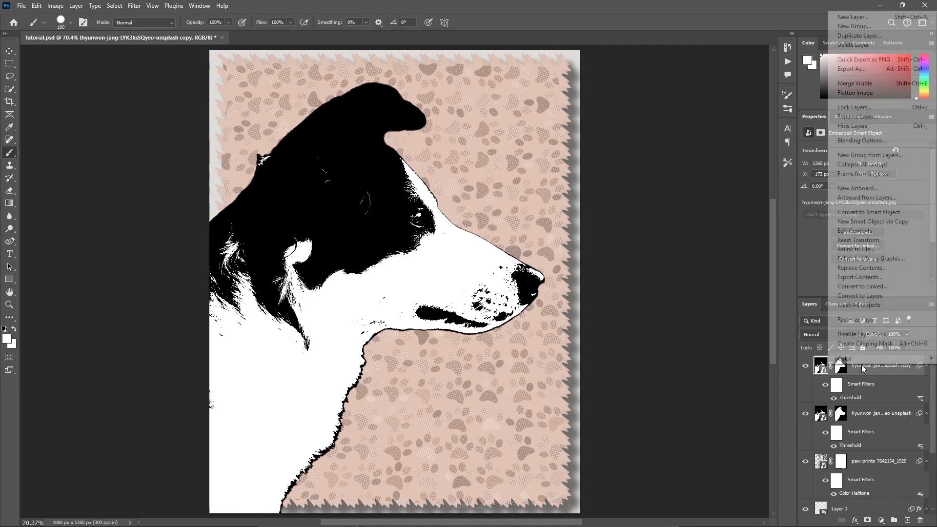
pyautogui.click(852, 212)
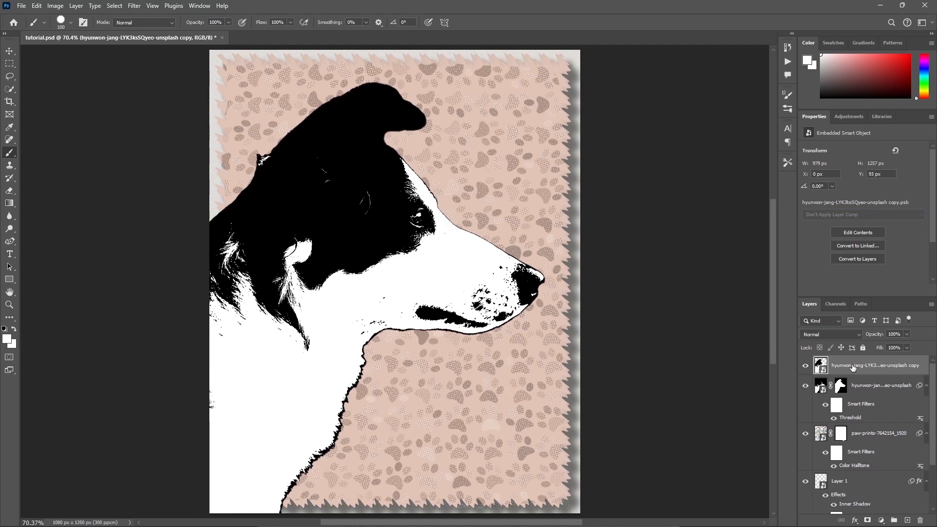
# Load the dog copy's outline as a selection and expand it by 25 pixels.
pyautogui.keyDown('ctrl'); pyautogui.click(823, 372); pyautogui.keyUp('ctrl')
pyautogui.click(117, 6)
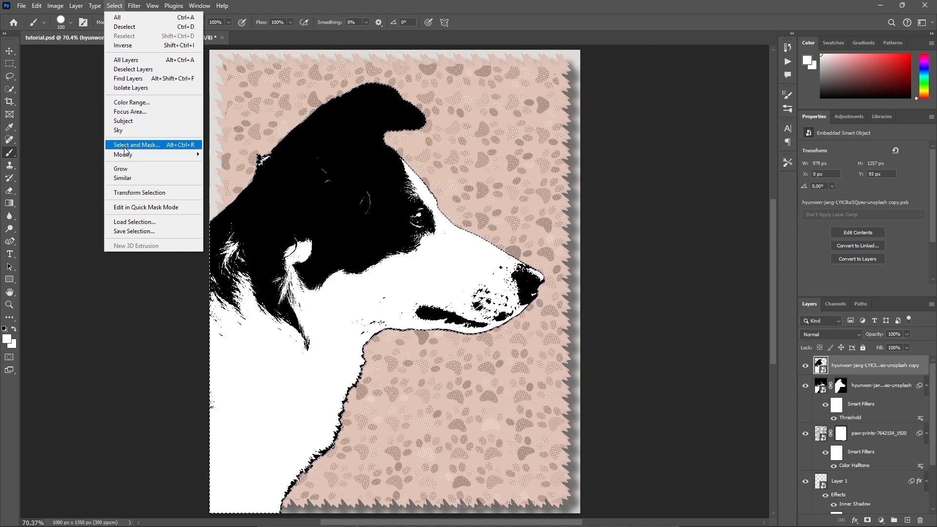
pyautogui.moveTo(127, 155)
pyautogui.click(222, 173)
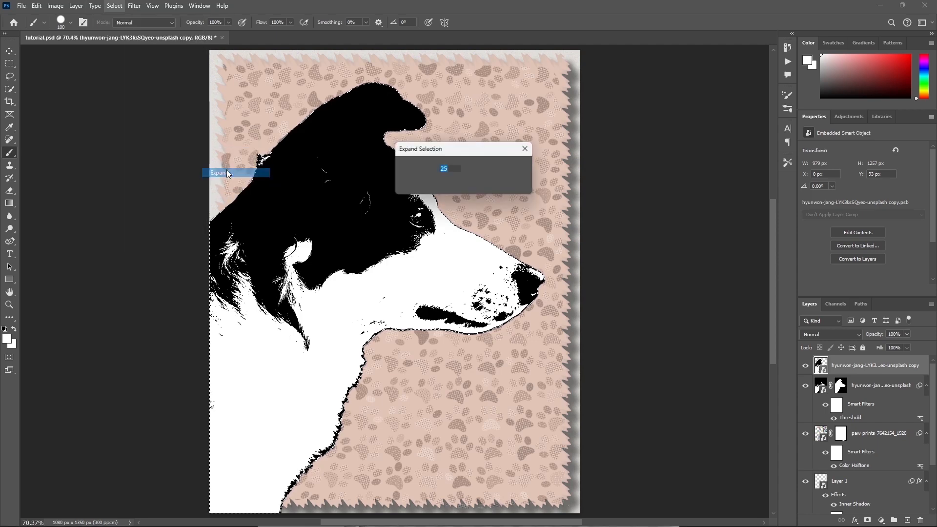
pyautogui.moveTo(496, 152); pyautogui.dragTo(619, 137)
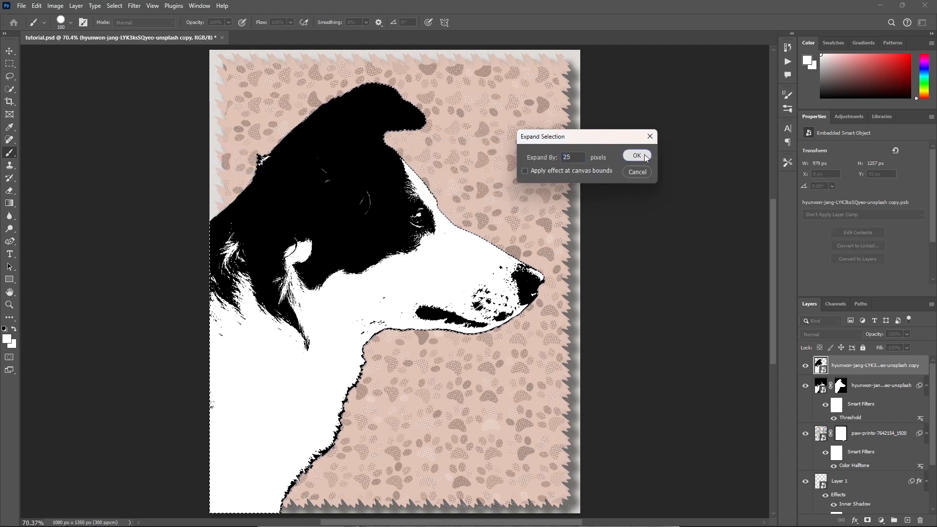
pyautogui.click(640, 153)
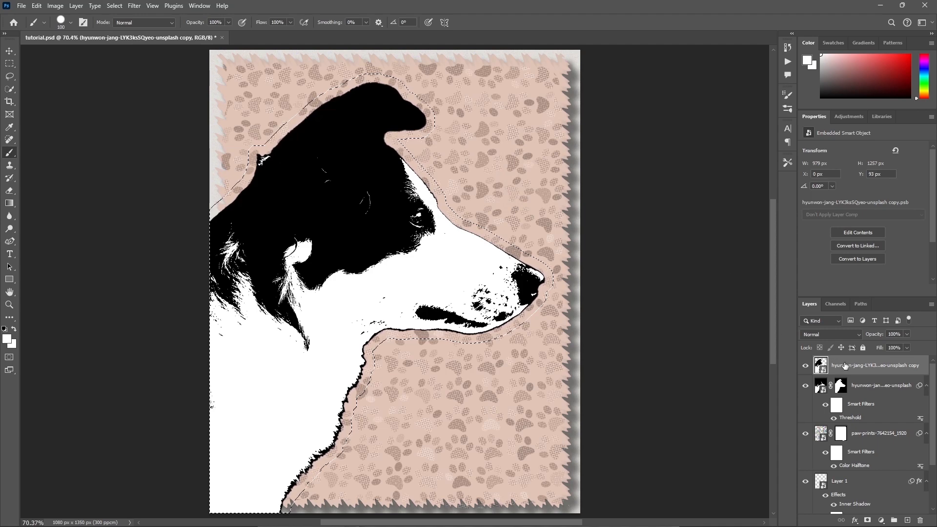
# Rasterize the dog copy layer and fill the expanded selection with white at 100% opacity.
pyautogui.rightClick(845, 367)
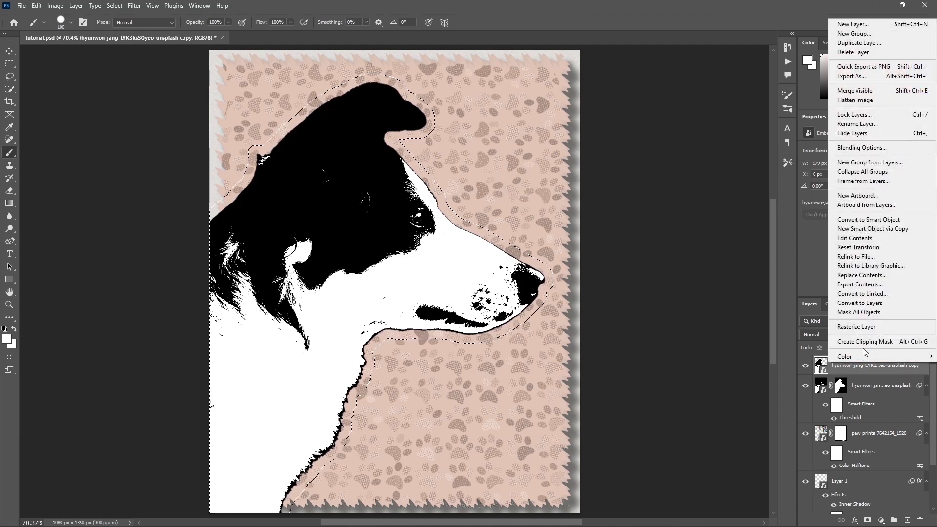
pyautogui.click(868, 326)
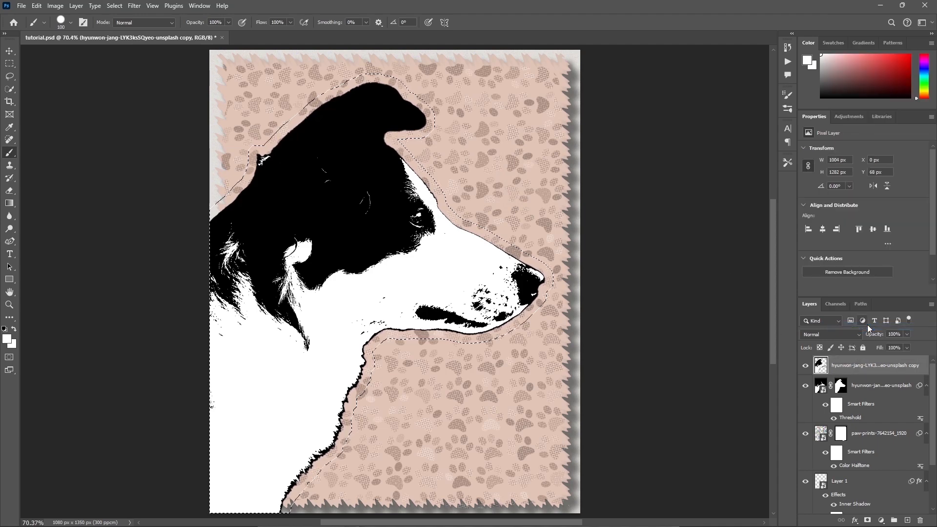
pyautogui.click(32, 6)
pyautogui.click(84, 160)
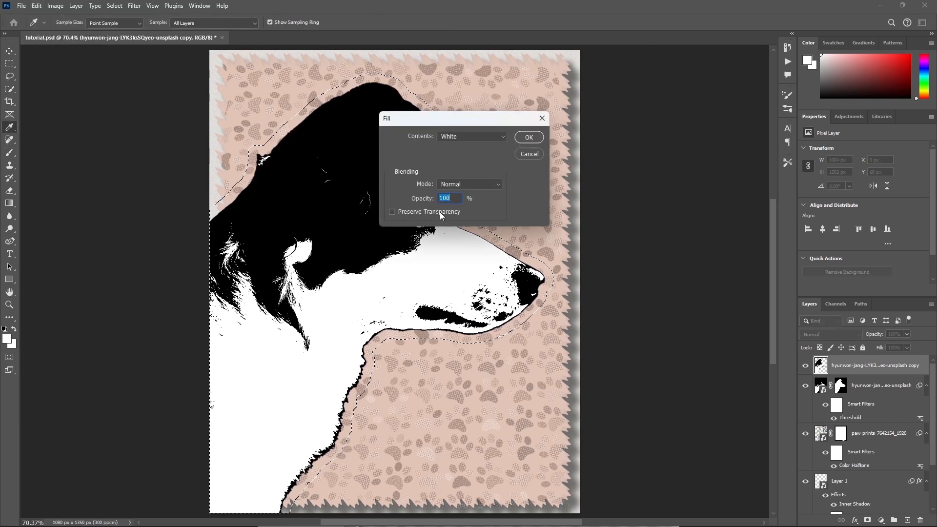
pyautogui.click(532, 141)
pyautogui.press('b')
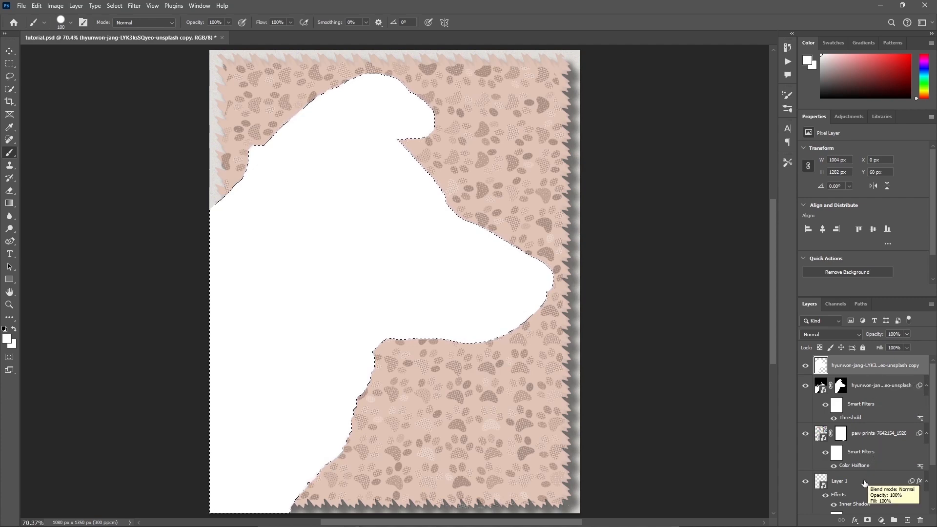
# Add a 5 px outside Stroke in colour ffdfec to the white silhouette layer and clear the selection.
pyautogui.click(857, 521)
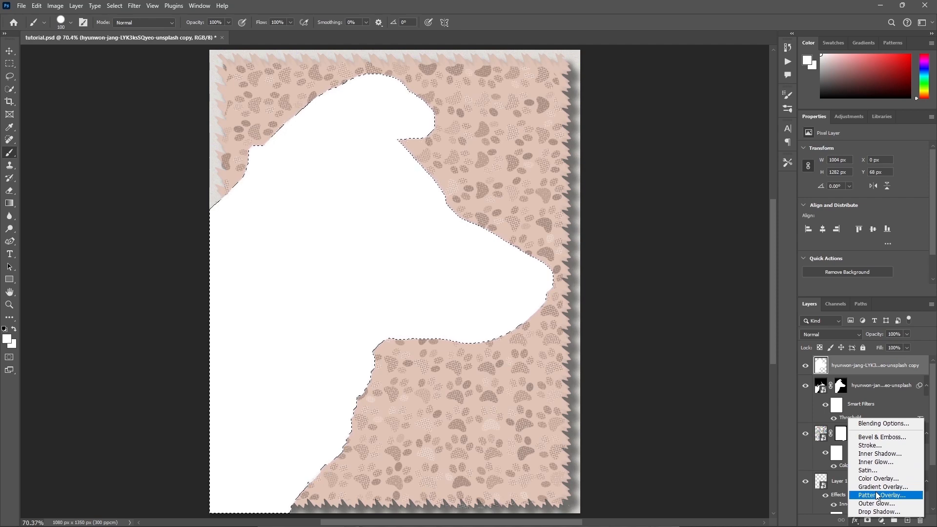
pyautogui.click(874, 447)
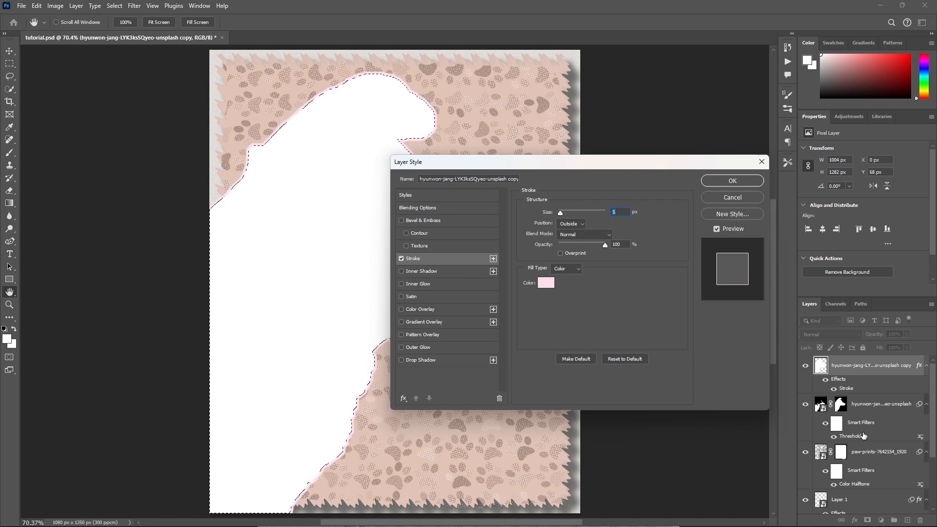
pyautogui.click(546, 282)
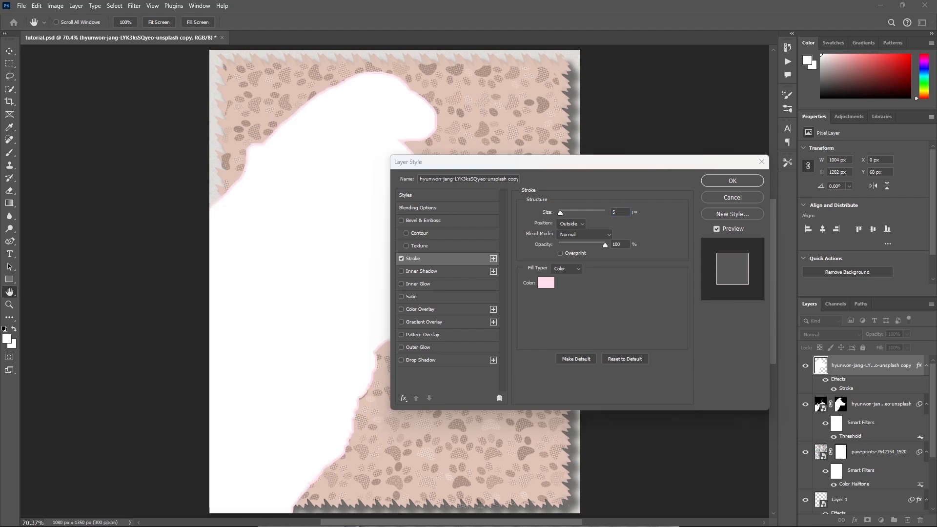
pyautogui.click(546, 282)
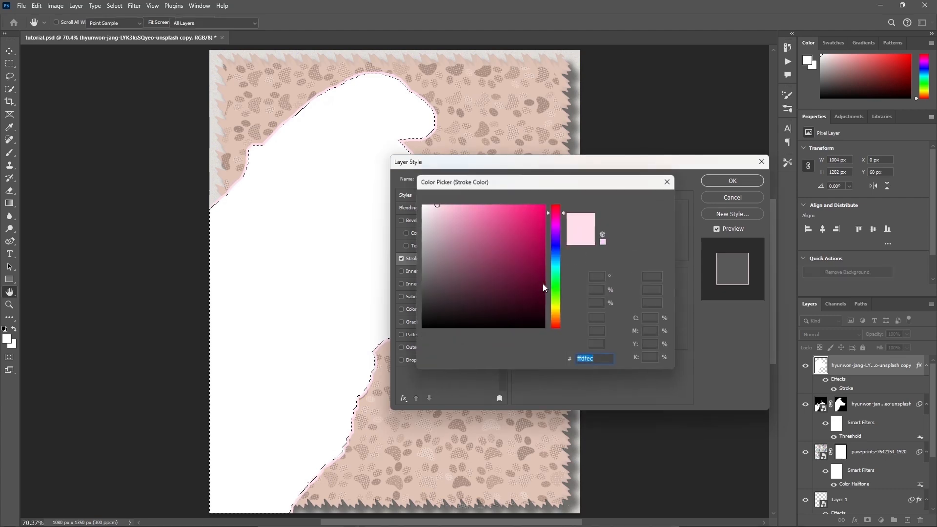
pyautogui.click(656, 200)
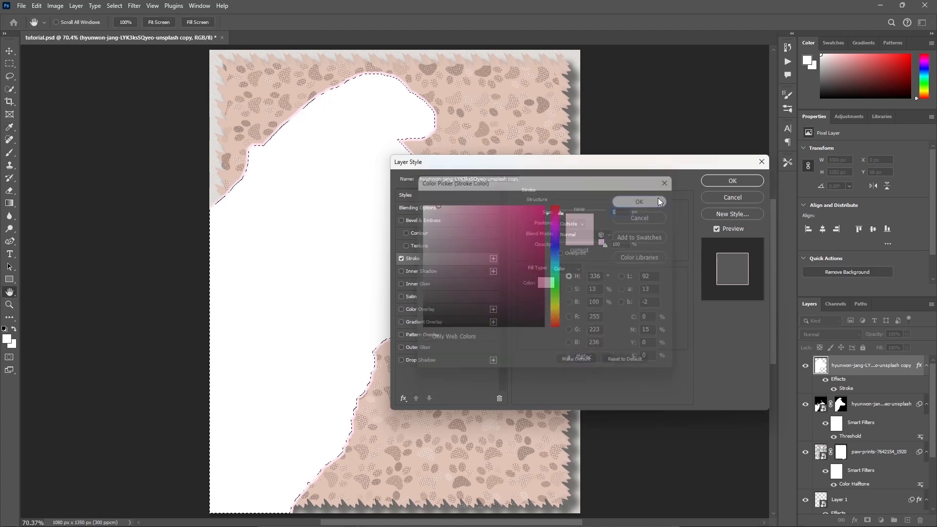
pyautogui.click(746, 180)
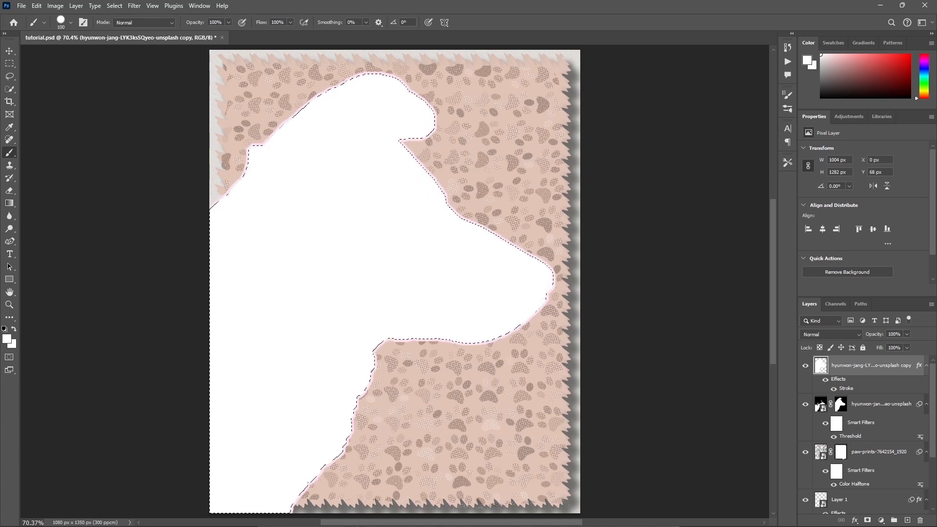
pyautogui.hotkey('ctrl', 'd')
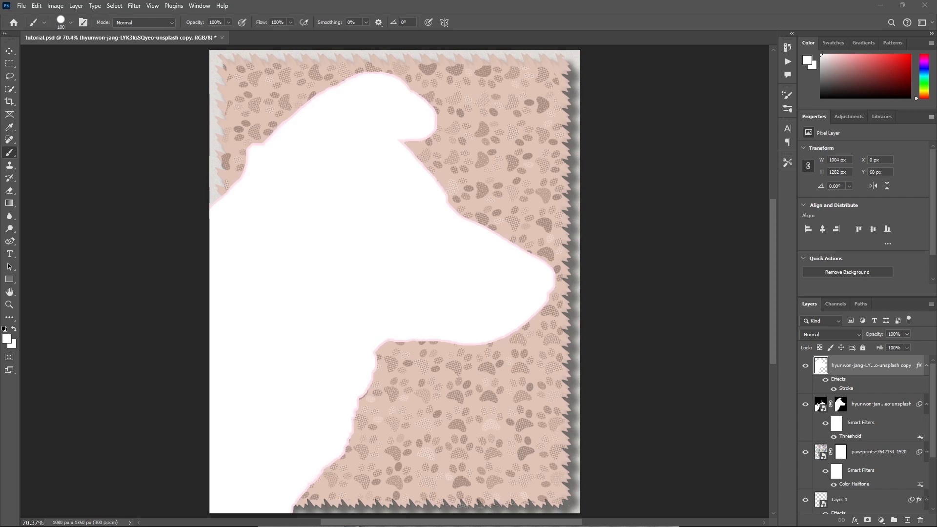
# Add a Drop Shadow to the white silhouette layer in colour c2a9a3, with 135° angle, 6 px distance and 12 px size.
pyautogui.click(857, 520)
pyautogui.click(866, 513)
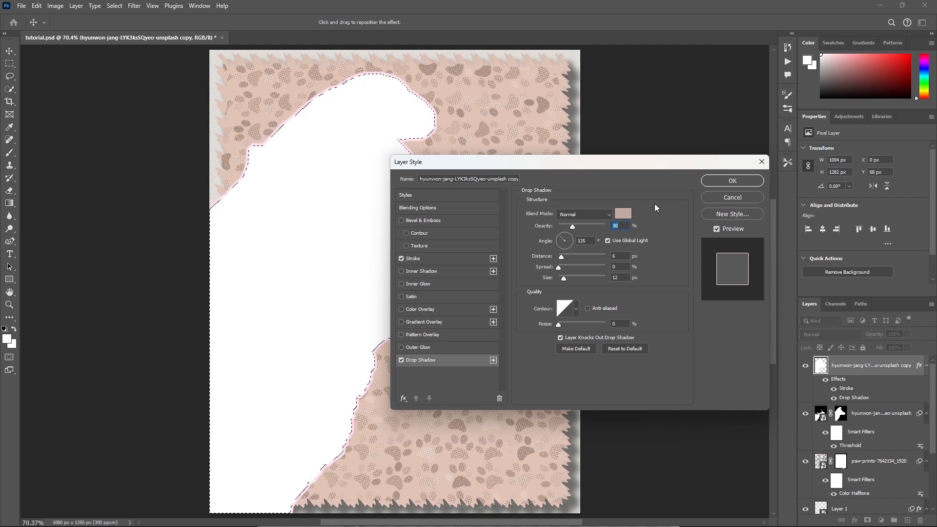
pyautogui.click(624, 213)
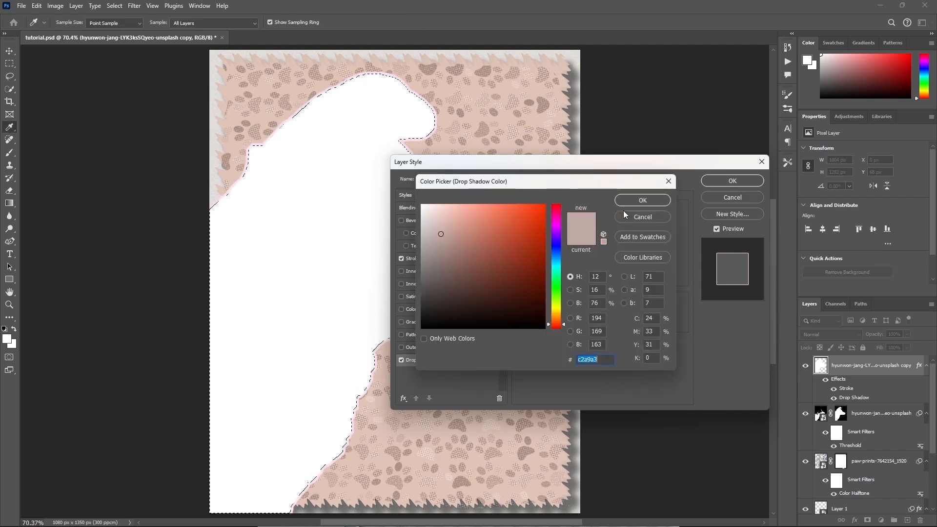
pyautogui.click(654, 200)
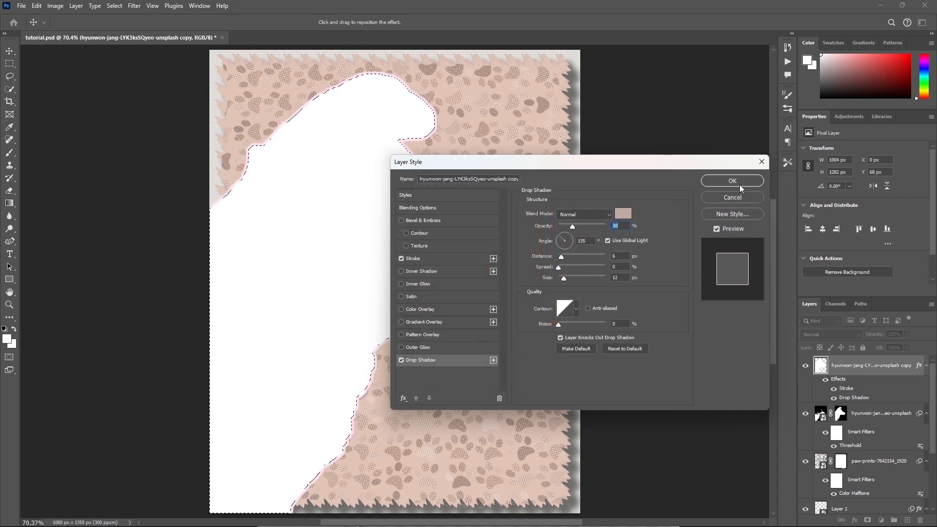
pyautogui.click(744, 180)
pyautogui.press('b')
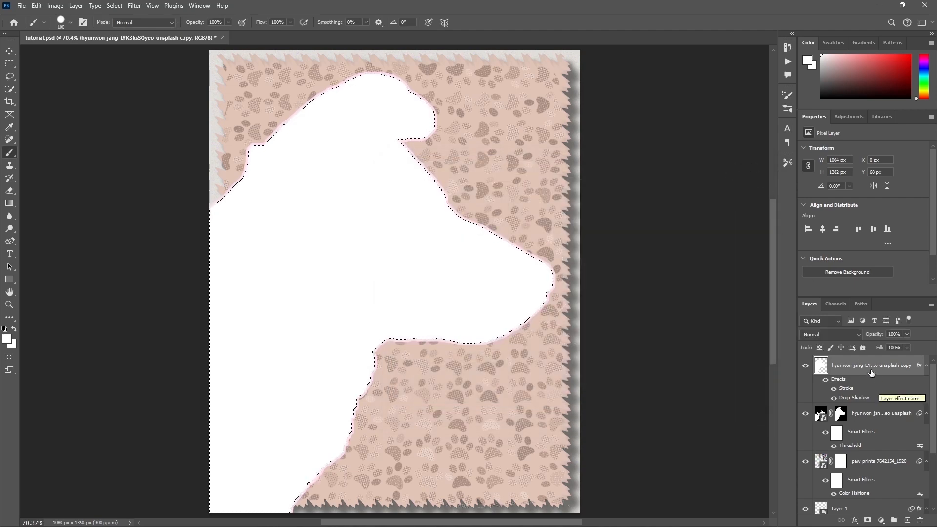
# Move the white silhouette layer beneath the threshold dog layer and duplicate the dog layer.
pyautogui.moveTo(866, 370); pyautogui.dragTo(863, 442)
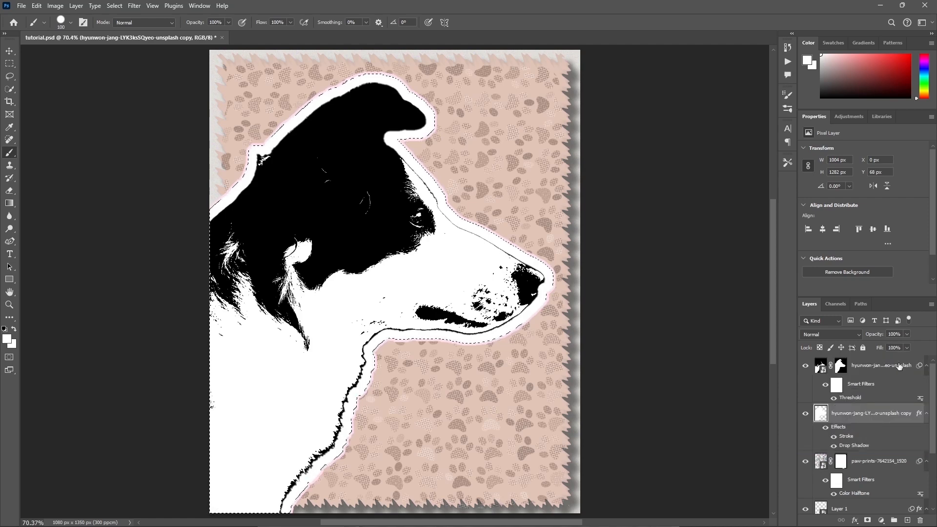
pyautogui.hotkey('ctrl', 'd')
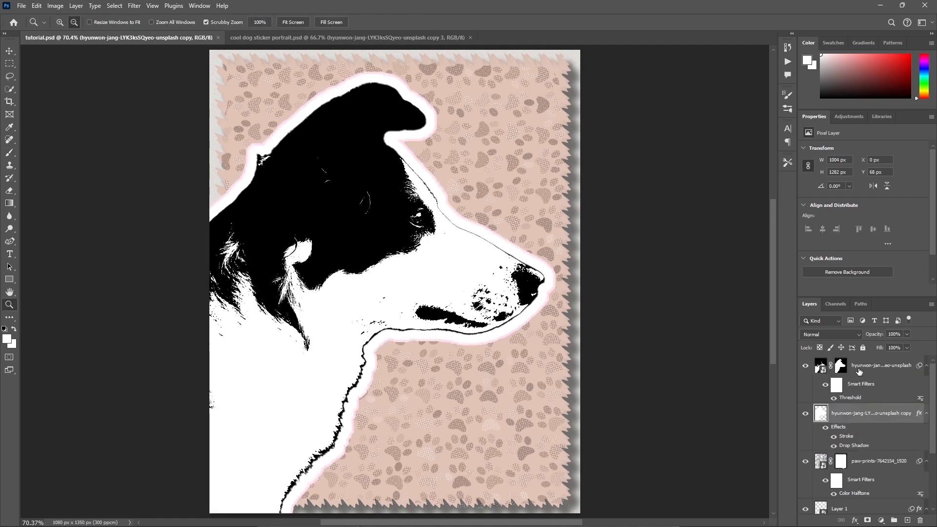
pyautogui.click(860, 371)
pyautogui.hotkey('ctrl', 'j')
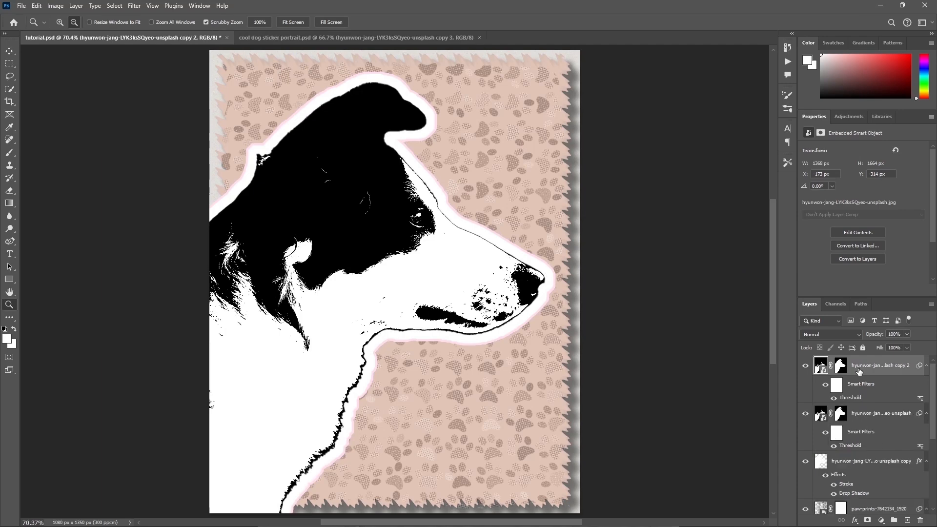
# Convert the lower threshold dog layer to a smart object.
pyautogui.click(882, 415)
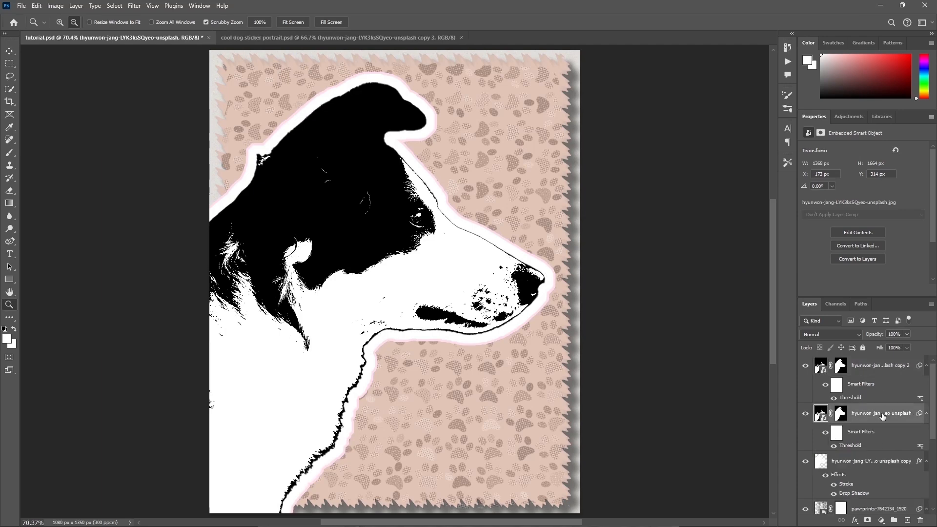
pyautogui.rightClick(883, 414)
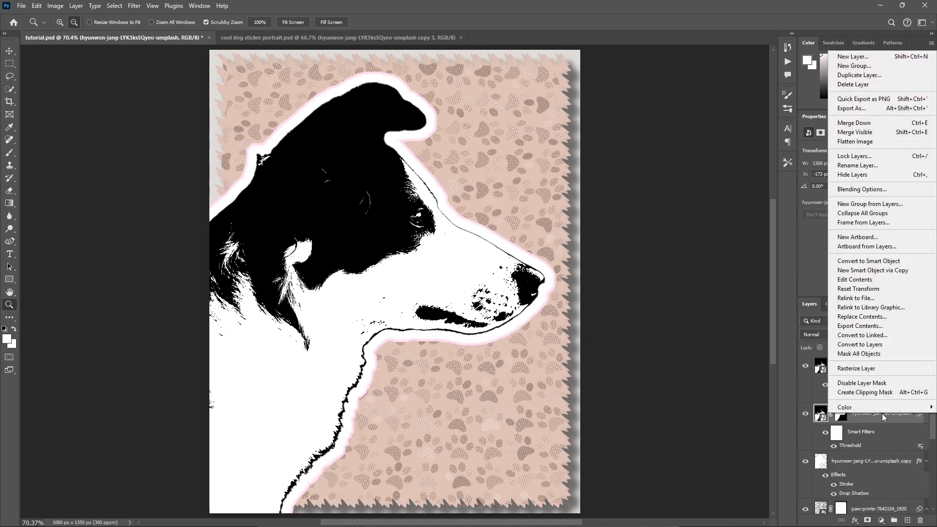
pyautogui.click(865, 264)
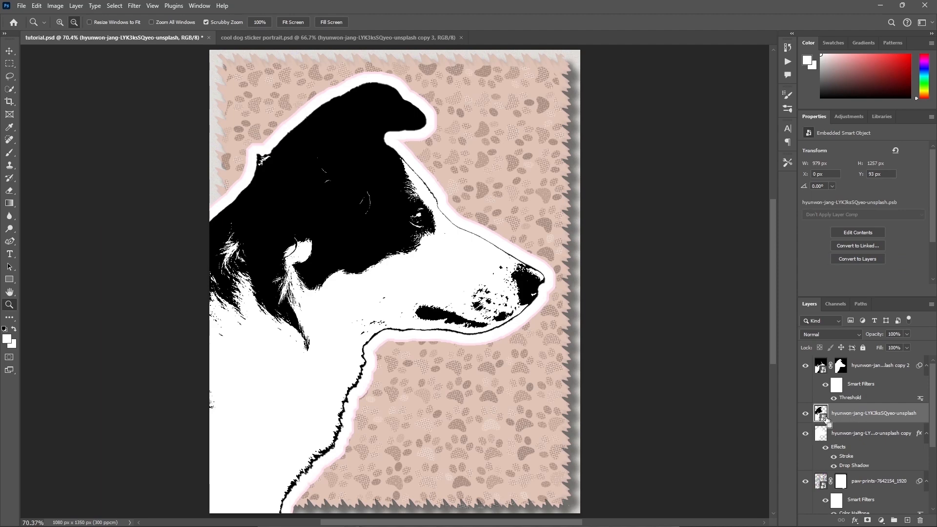
# Load the lower dog layer's outline as a selection and rasterize the layer.
pyautogui.keyDown('ctrl'); pyautogui.click(822, 414); pyautogui.keyUp('ctrl')
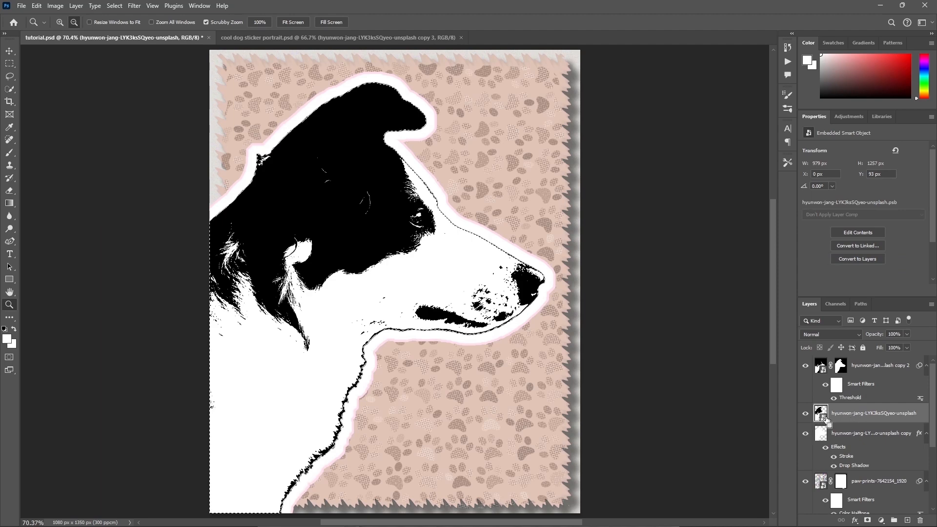
pyautogui.rightClick(852, 416)
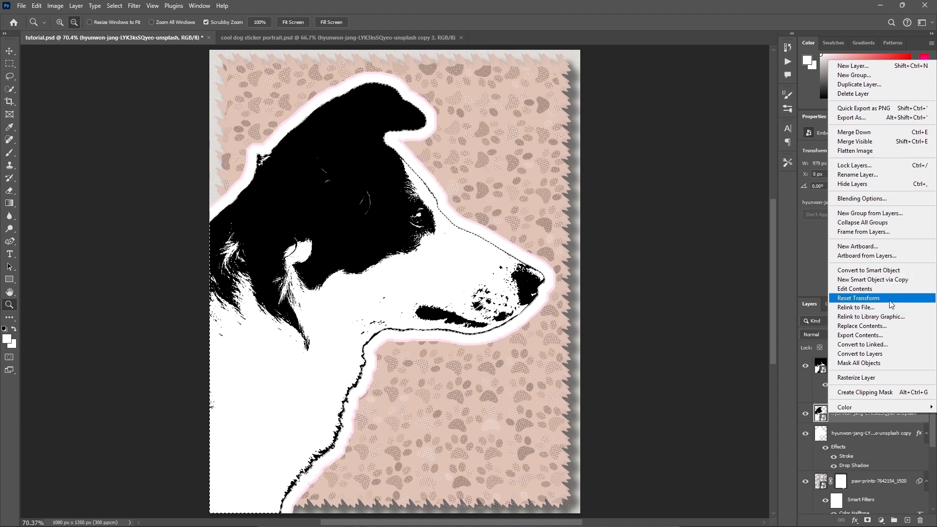
pyautogui.click(883, 377)
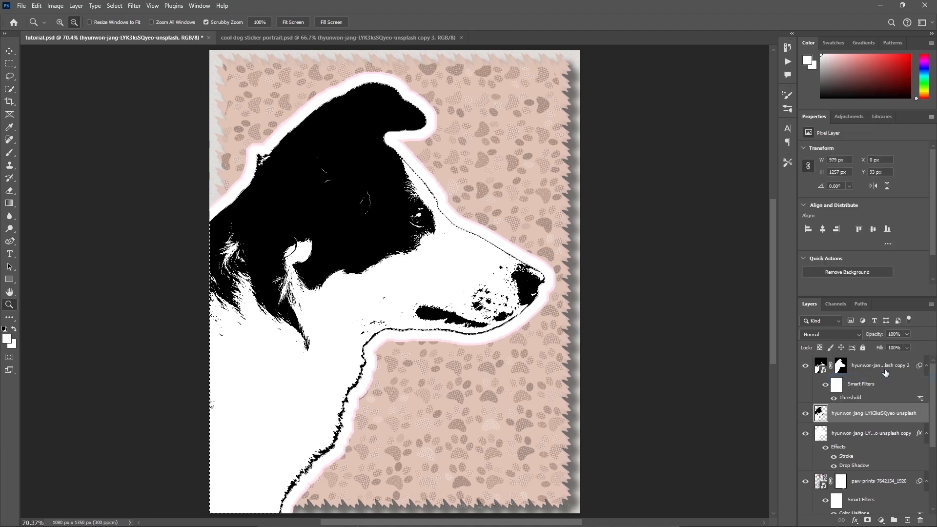
# Fill the selected dog shape on the rasterized layer with colour b8b0ac in Normal mode at 100% opacity.
pyautogui.click(43, 8)
pyautogui.click(74, 161)
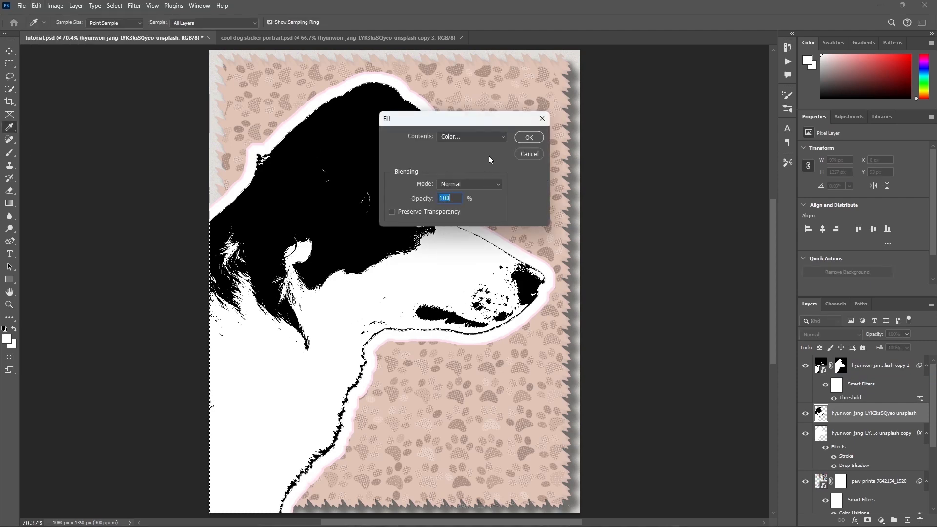
pyautogui.click(476, 136)
pyautogui.click(476, 136)
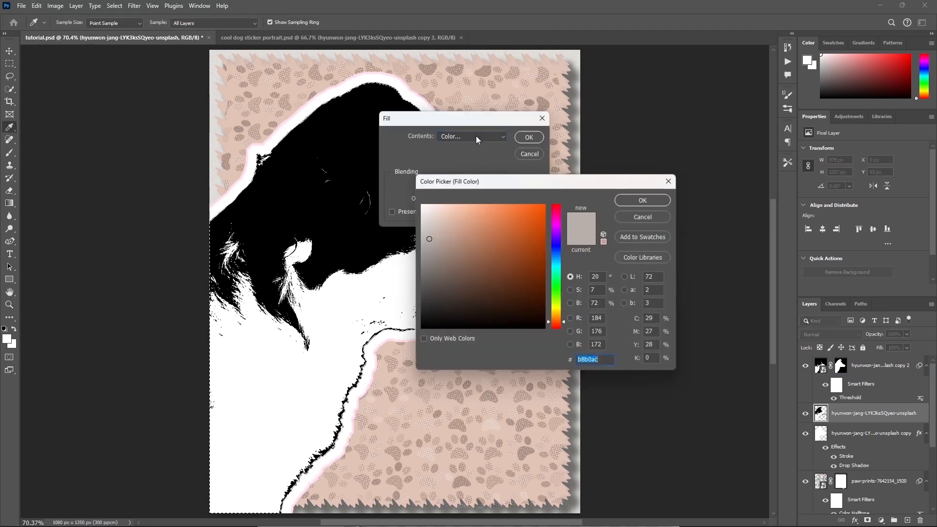
pyautogui.write('b8b0ac')
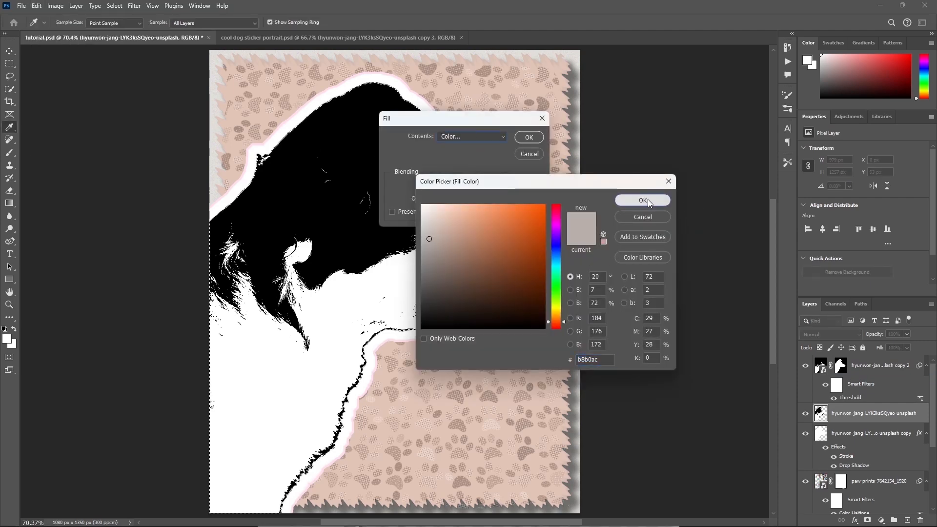
pyautogui.click(643, 200)
pyautogui.press('Return')
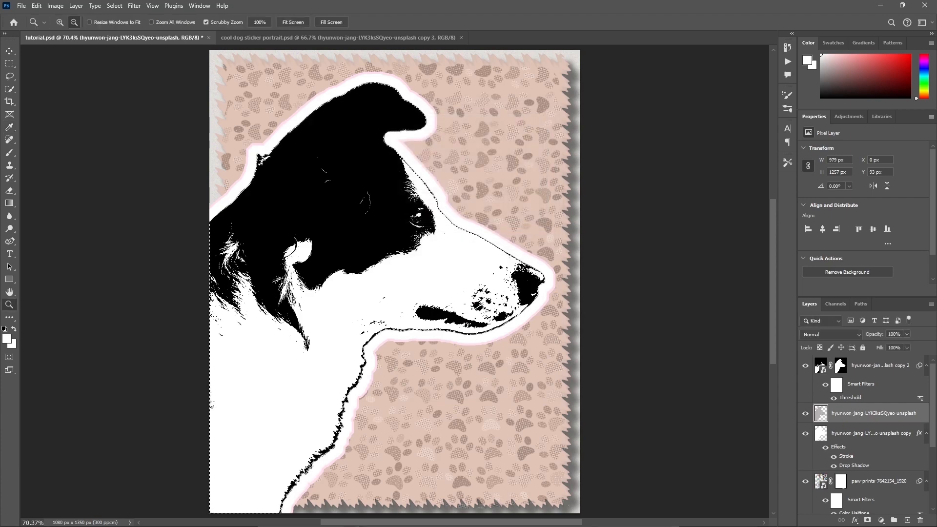
# Convert the filled dog shape layer to a smart object and apply a Gaussian Blur with a 6.0 px radius.
pyautogui.rightClick(864, 416)
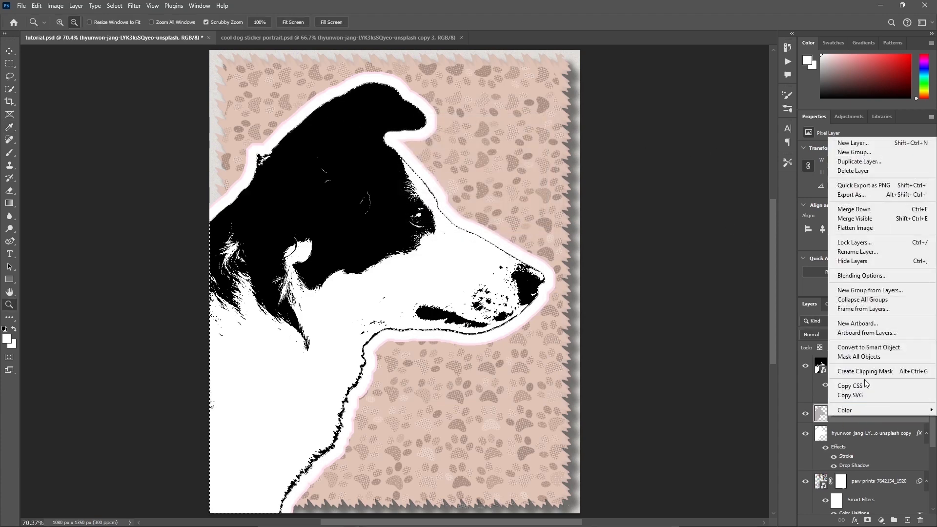
pyautogui.click(869, 347)
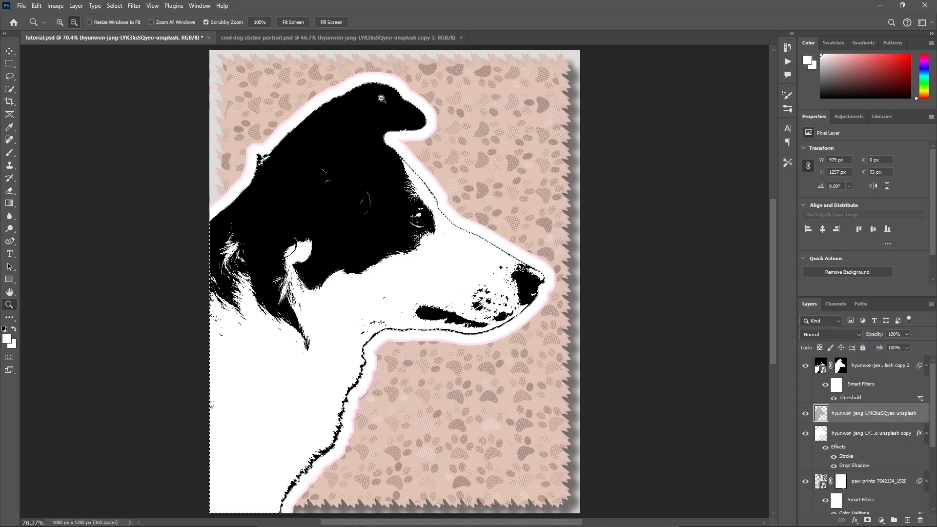
pyautogui.click(134, 6)
pyautogui.click(152, 17)
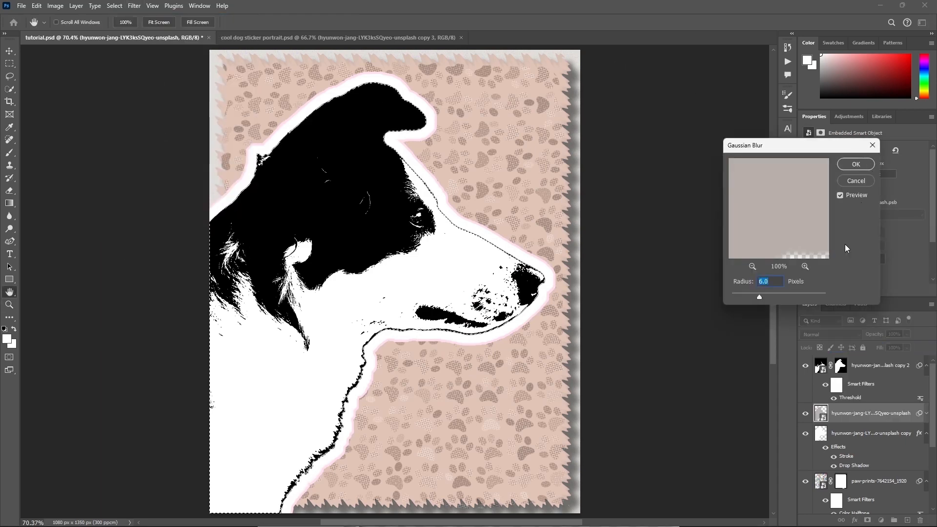
pyautogui.click(848, 163)
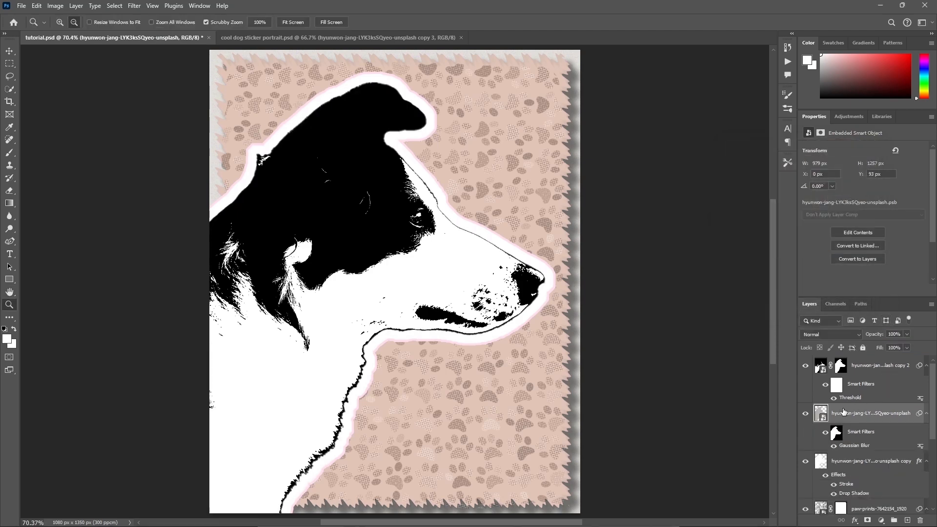
# Change the Stroke colour of the white silhouette layer to ffffff.
pyautogui.click(806, 415)
pyautogui.click(806, 414)
pyautogui.click(806, 461)
pyautogui.click(806, 462)
pyautogui.click(847, 485)
pyautogui.doubleClick(847, 485)
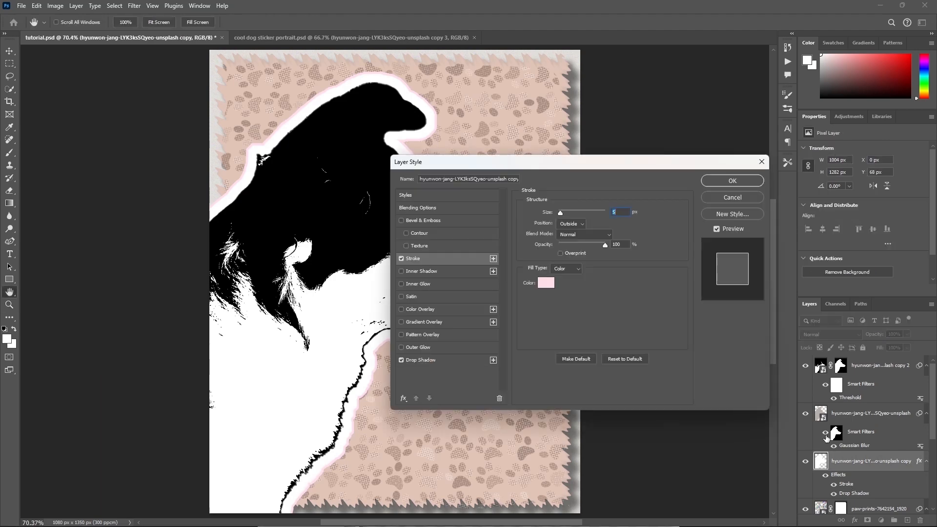
pyautogui.click(545, 283)
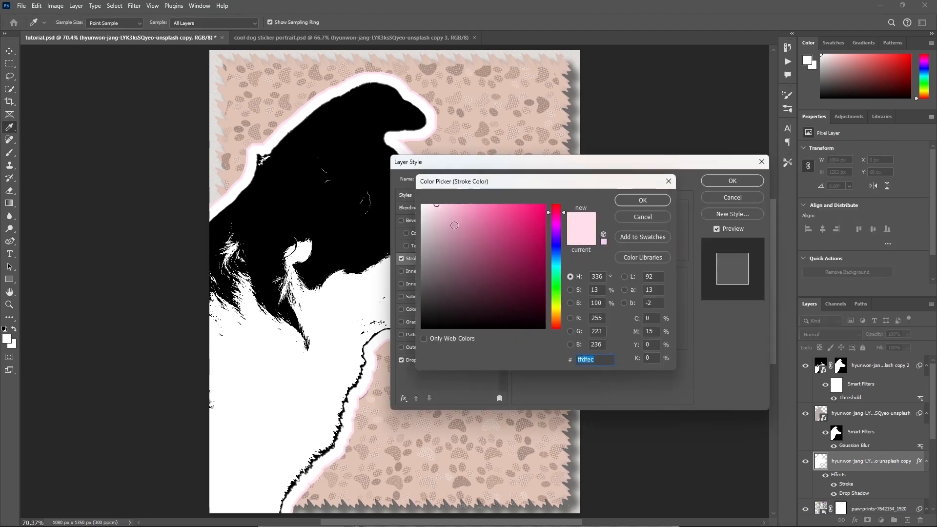
pyautogui.write('ffffff')
pyautogui.click(655, 197)
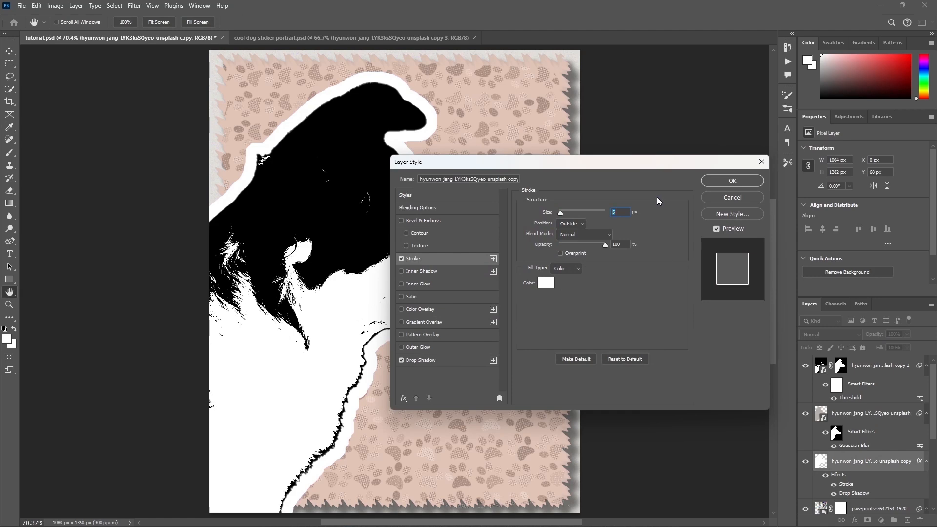
pyautogui.click(733, 180)
pyautogui.press('z')
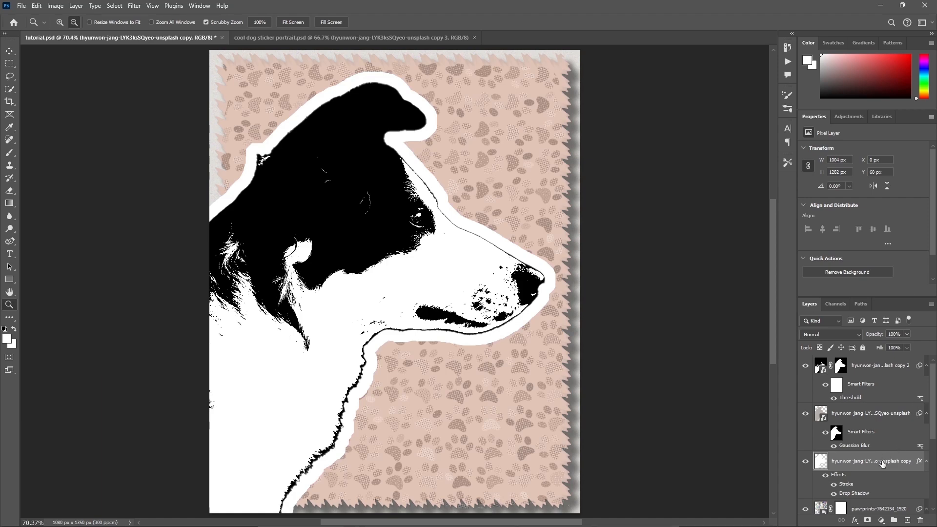
# Add a Solid Color fill layer in 1e3748 above the white silhouette layer and set its opacity to 54%.
pyautogui.click(882, 520)
pyautogui.click(877, 349)
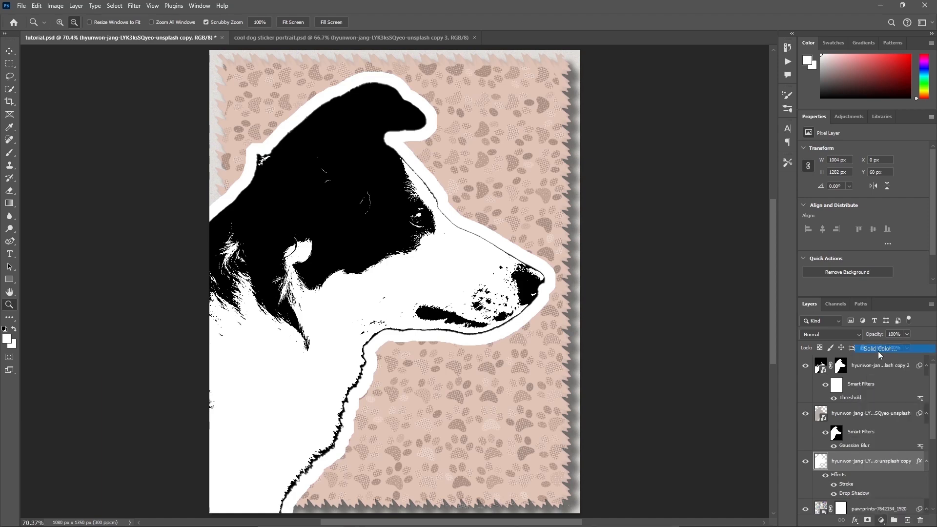
pyautogui.hotkey('ctrl', 'v')
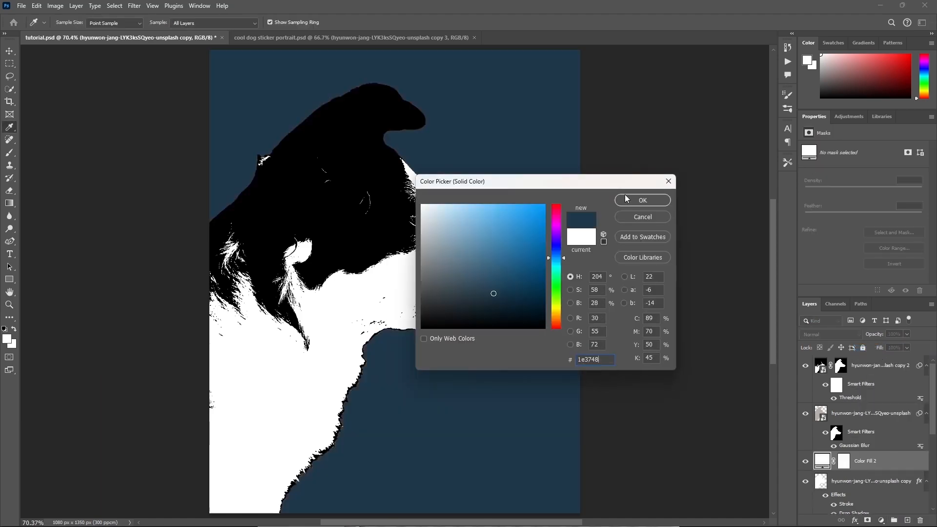
pyautogui.click(643, 200)
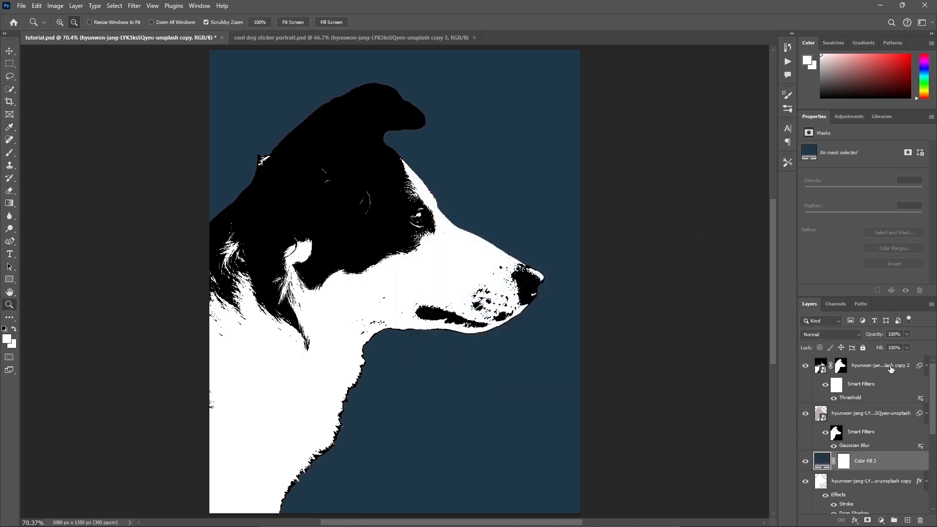
pyautogui.click(902, 334)
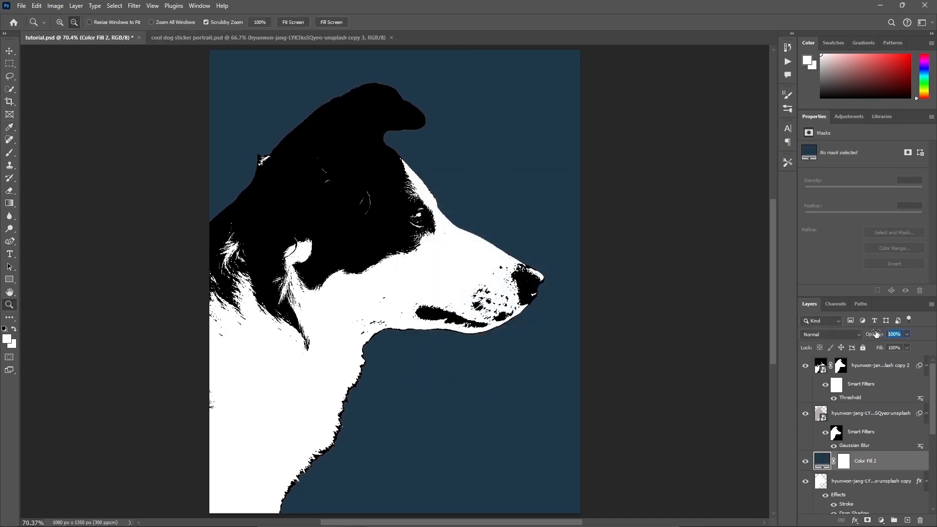
pyautogui.write('54')
pyautogui.press('Return')
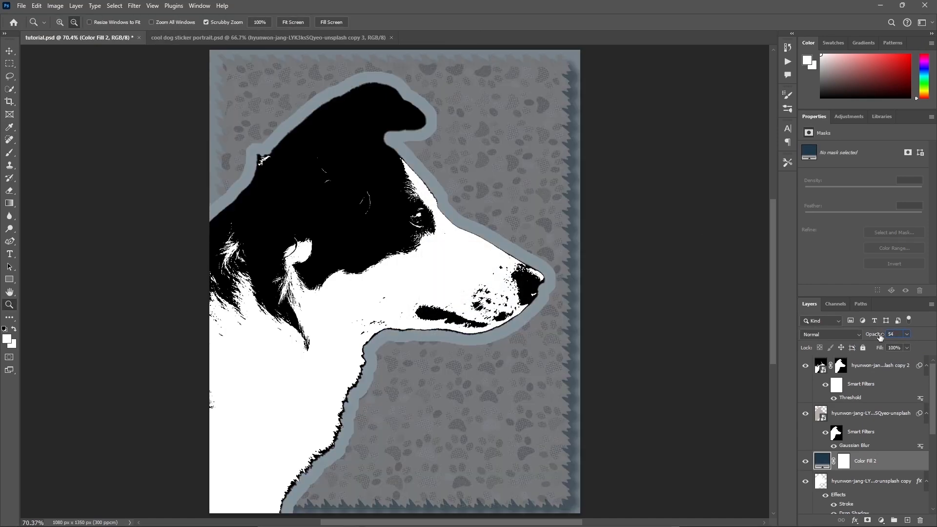
# Clip the 1e3748 colour fill layer to the white silhouette layer beneath it.
pyautogui.rightClick(888, 464)
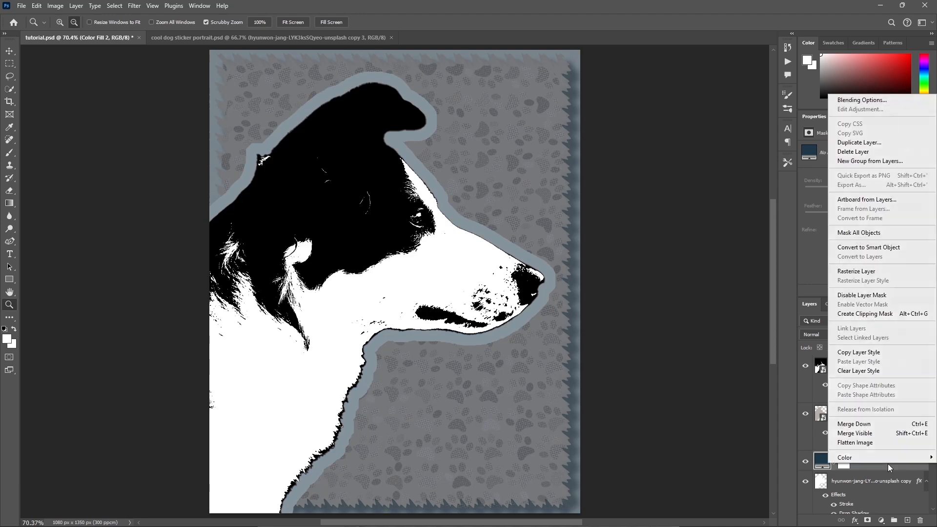
pyautogui.click(885, 320)
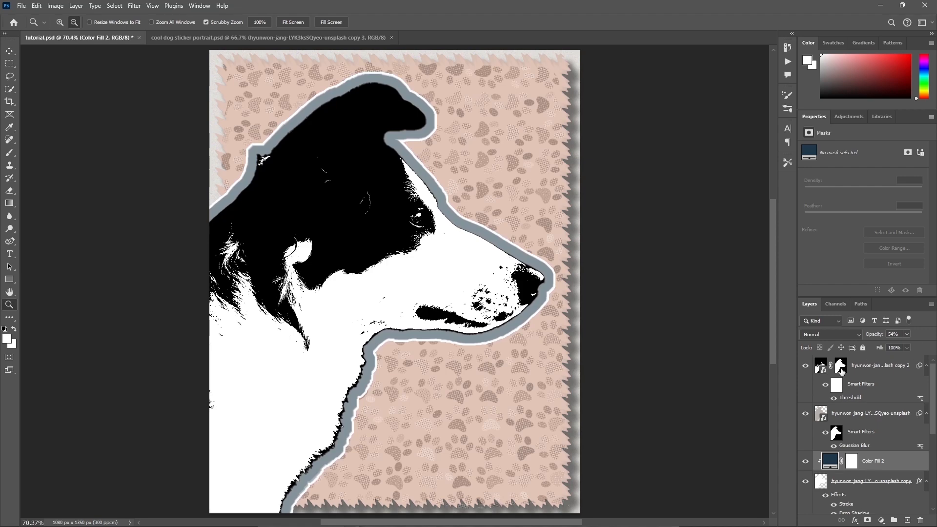
# Apply a reversed Gradient Map with the Gray_09 preset from the Grays group to the thresholded dog cutout layer.
pyautogui.click(870, 370)
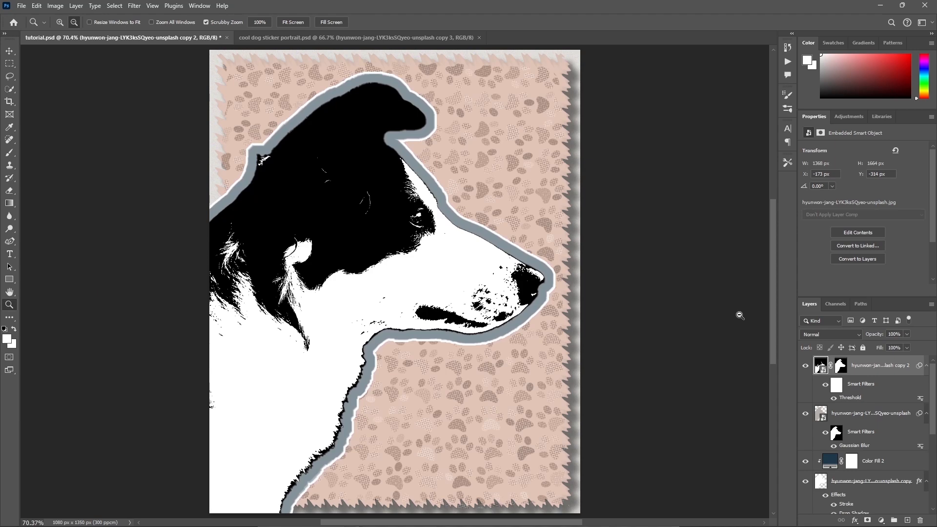
pyautogui.click(58, 7)
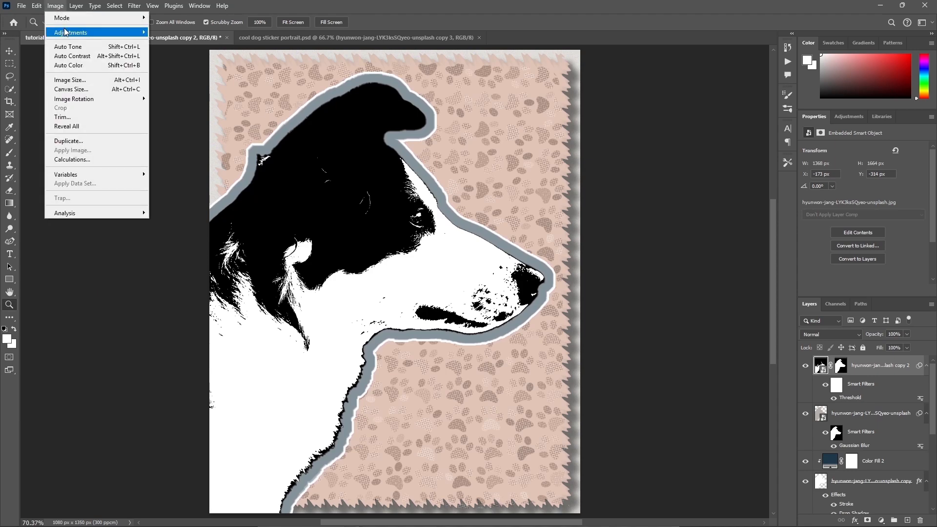
pyautogui.moveTo(66, 32)
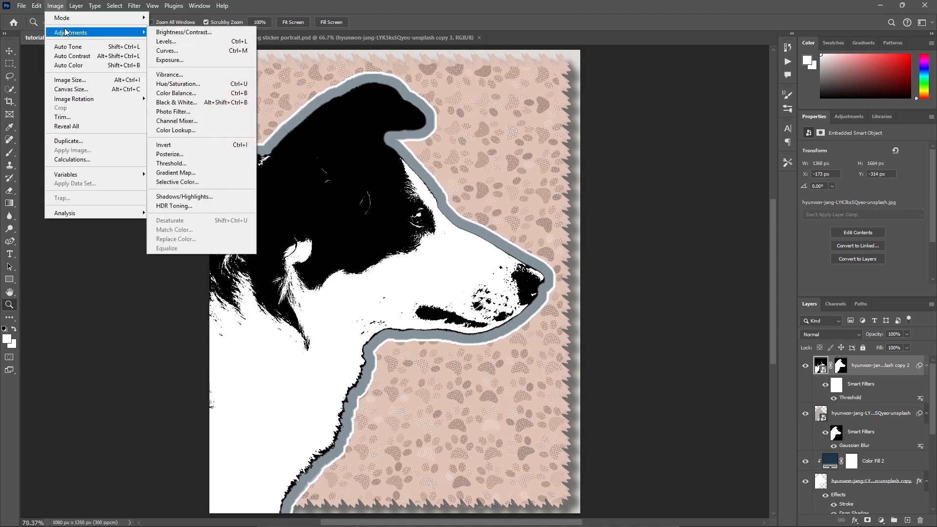
pyautogui.click(202, 173)
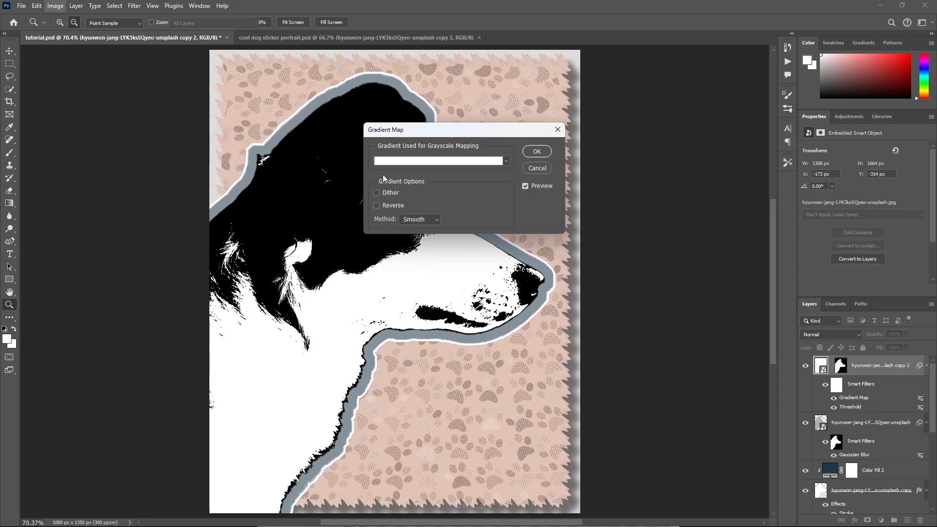
pyautogui.click(462, 164)
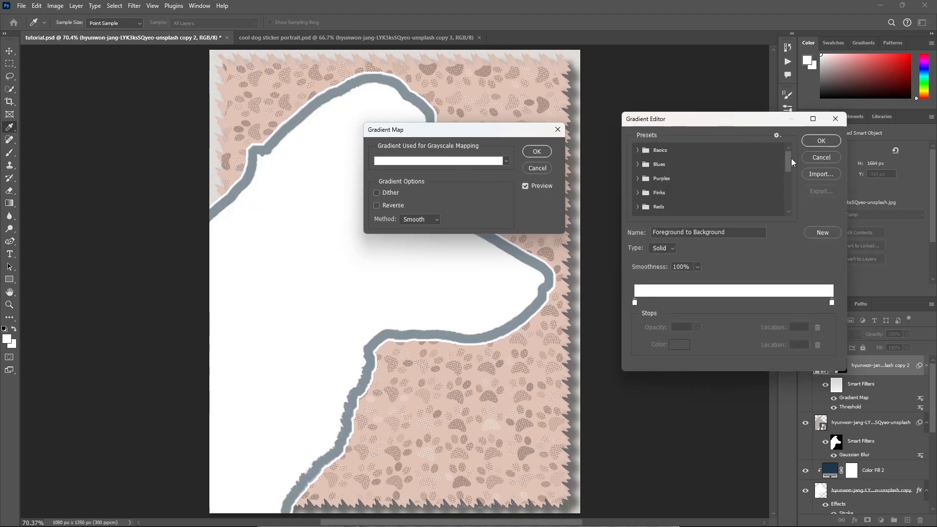
pyautogui.moveTo(792, 158); pyautogui.dragTo(793, 180)
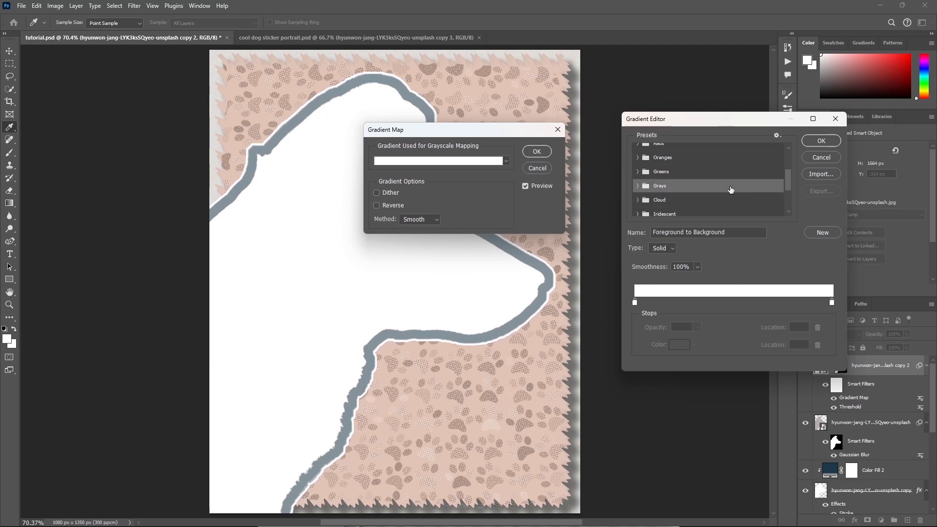
pyautogui.click(638, 185)
pyautogui.click(775, 200)
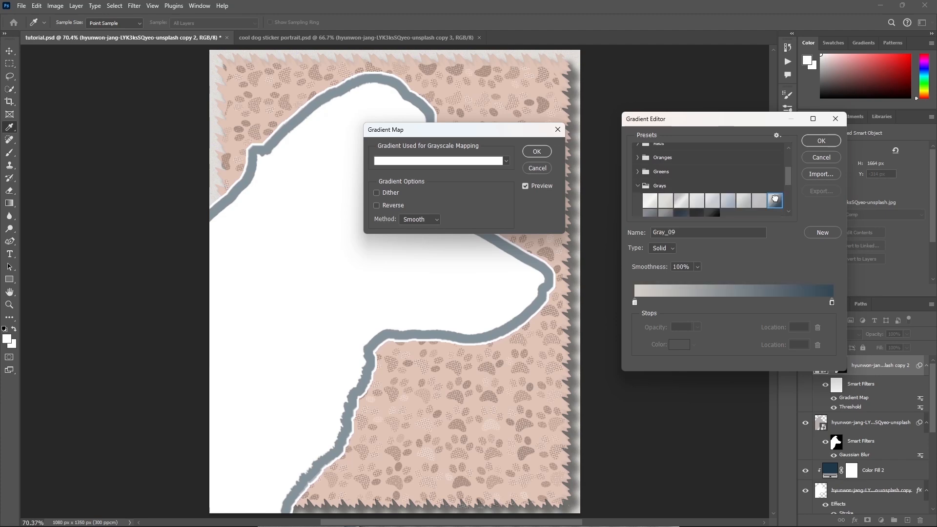
pyautogui.click(821, 141)
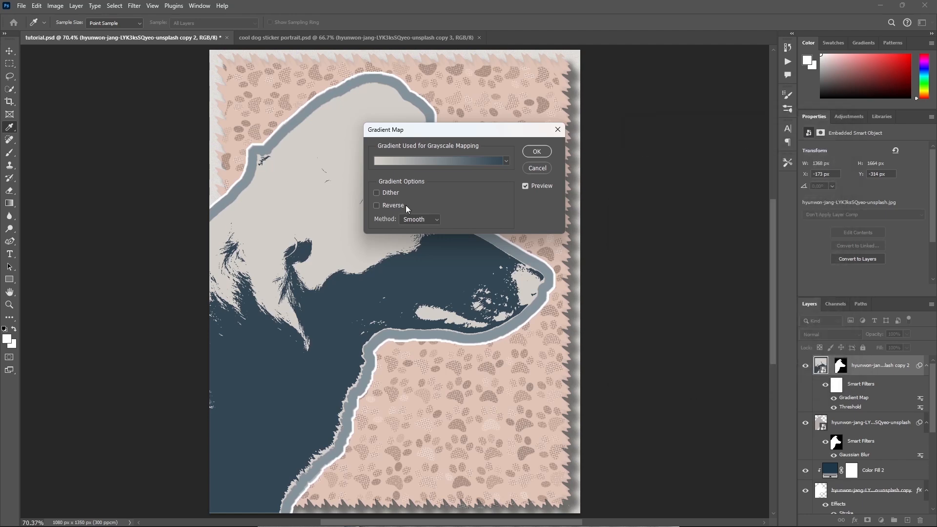
pyautogui.click(385, 207)
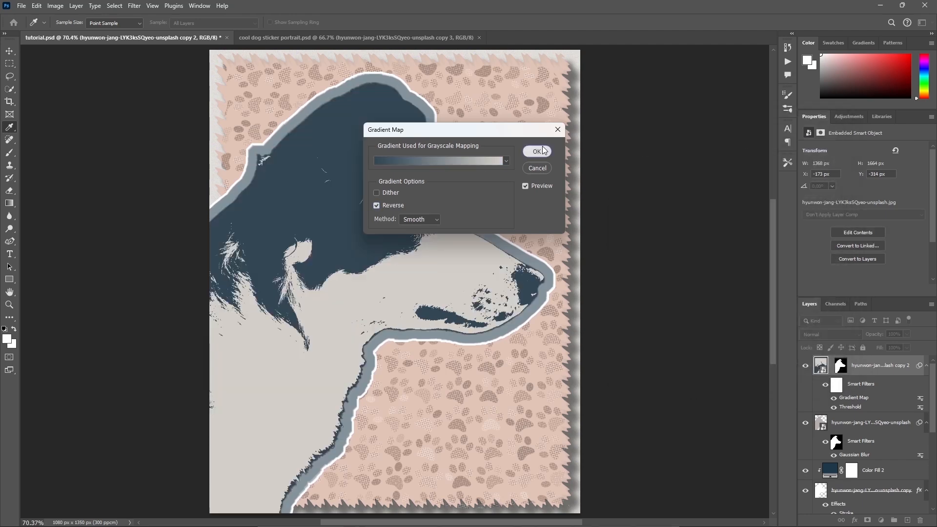
pyautogui.click(537, 151)
pyautogui.press('z')
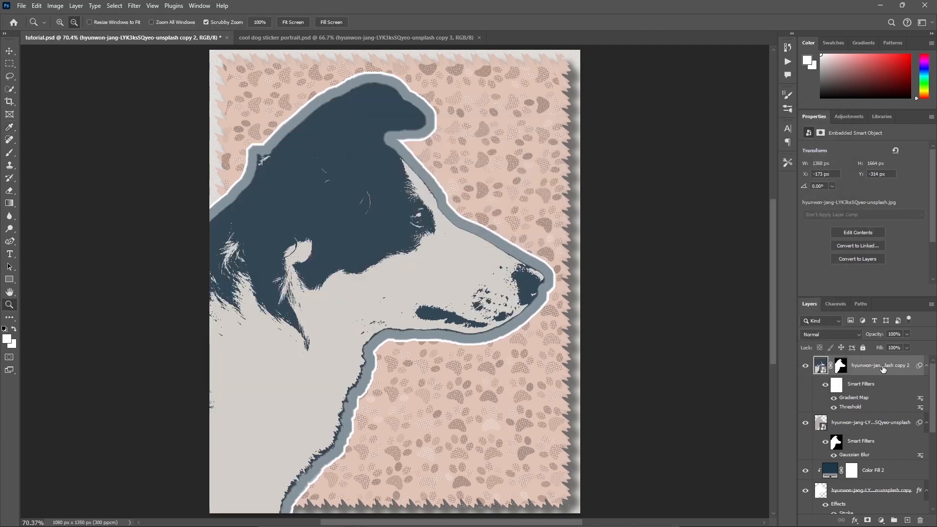
# Add a Levels adjustment layer above the dog cutout with the black input at 30 and the white input at 220.
pyautogui.click(881, 520)
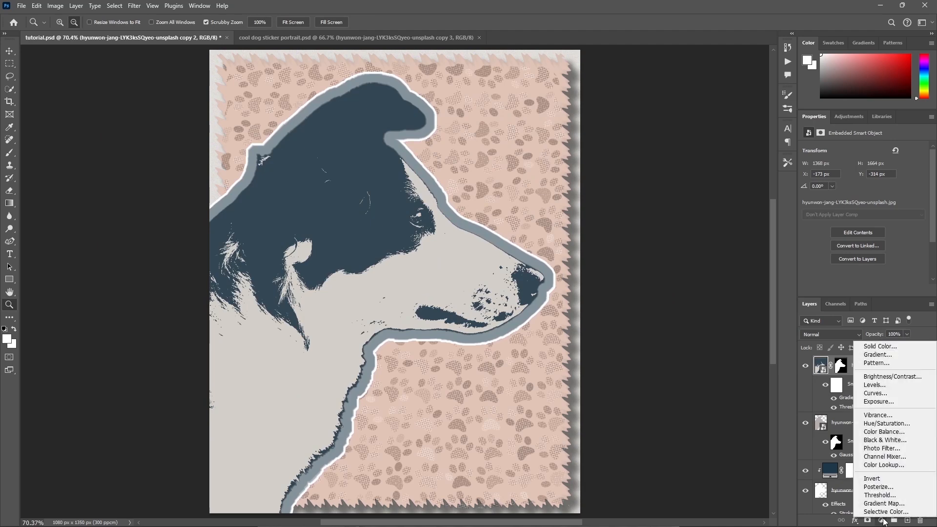
pyautogui.click(893, 386)
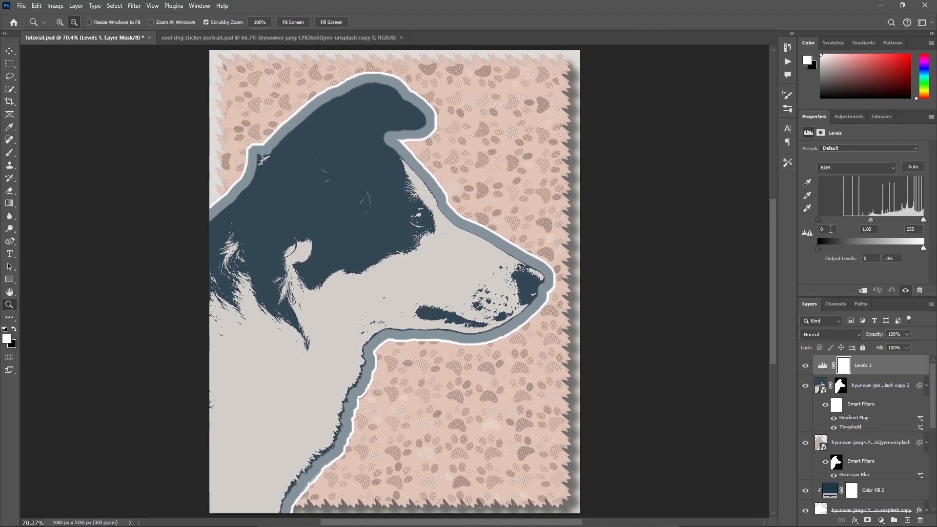
pyautogui.write('30')
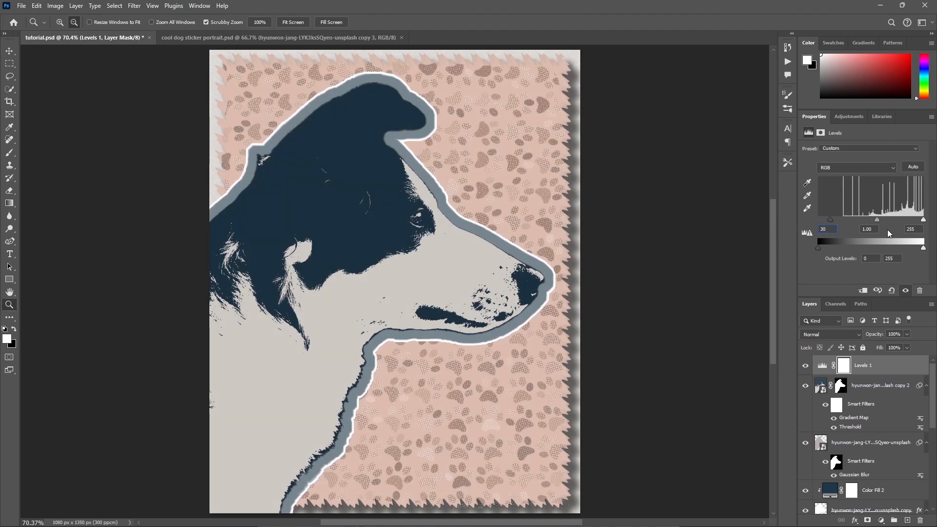
pyautogui.click(921, 229)
pyautogui.write('220')
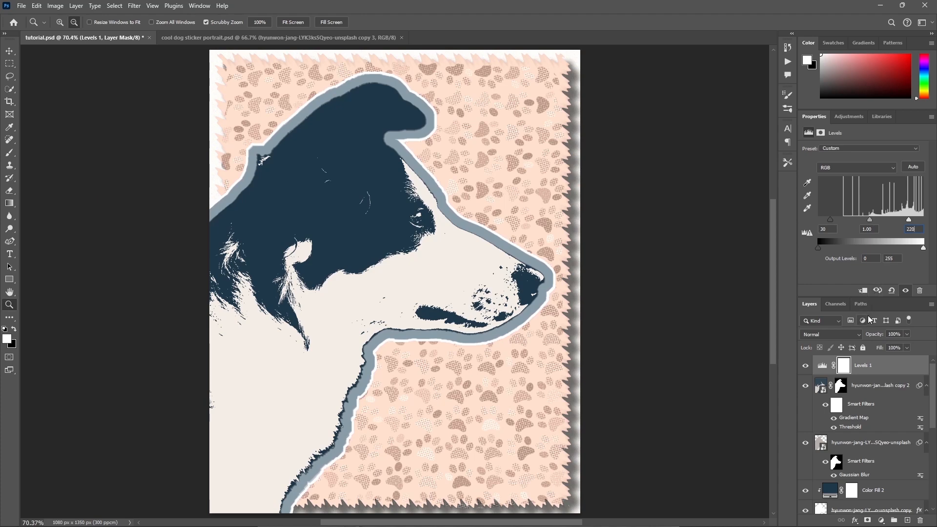
# Add a new layer at the top of the stack, fill it with 50% Gray at 100% opacity and set its blend mode to Overlay.
pyautogui.click(907, 519)
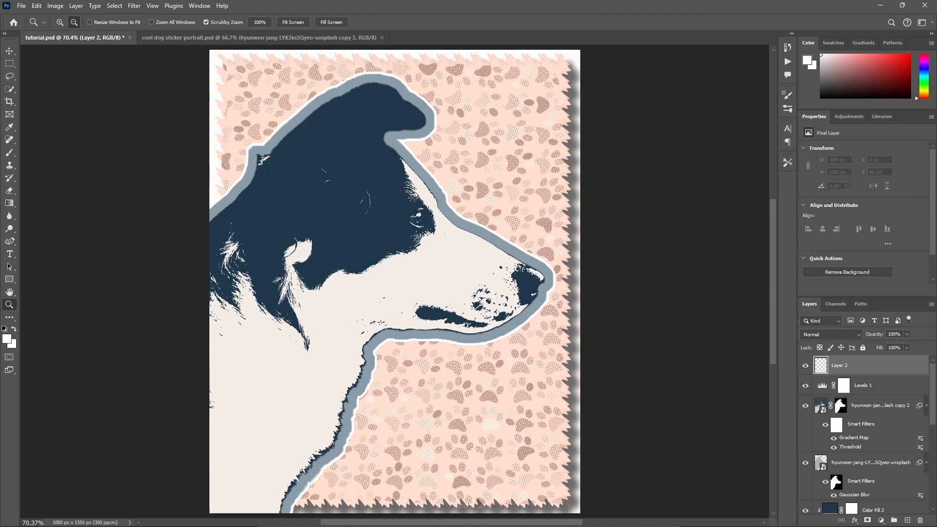
pyautogui.click(37, 6)
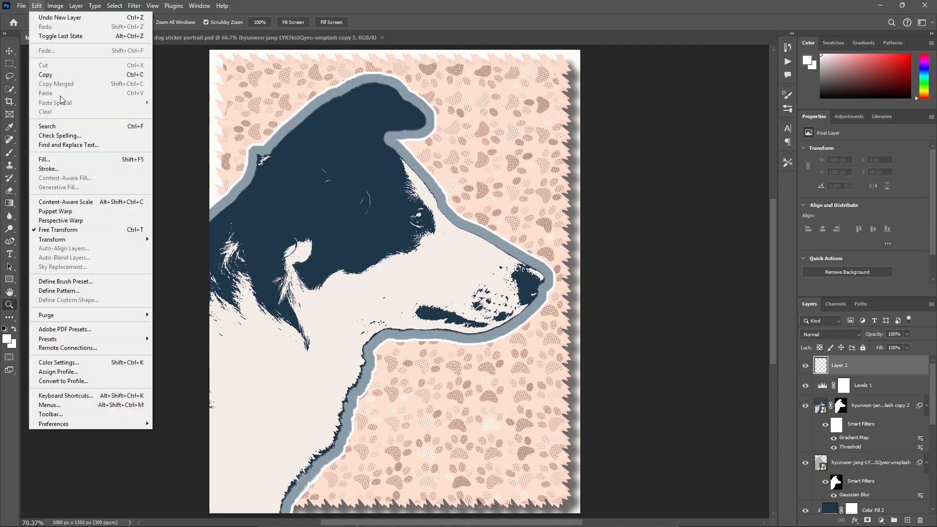
pyautogui.click(63, 159)
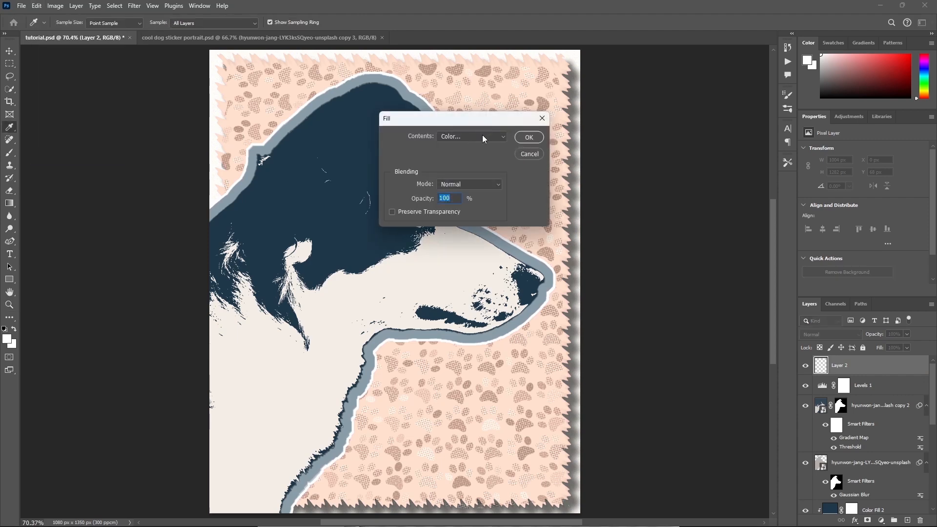
pyautogui.click(482, 137)
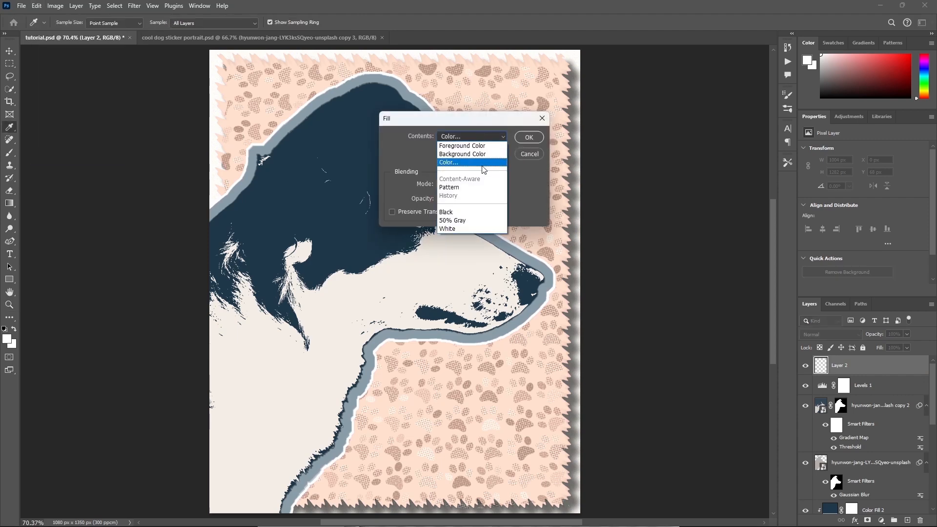
pyautogui.click(470, 220)
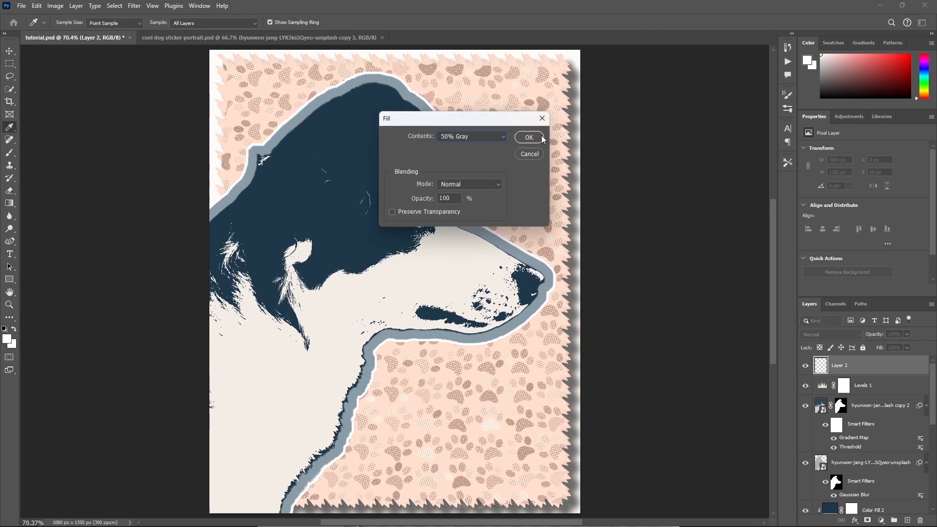
pyautogui.click(529, 137)
pyautogui.press('z')
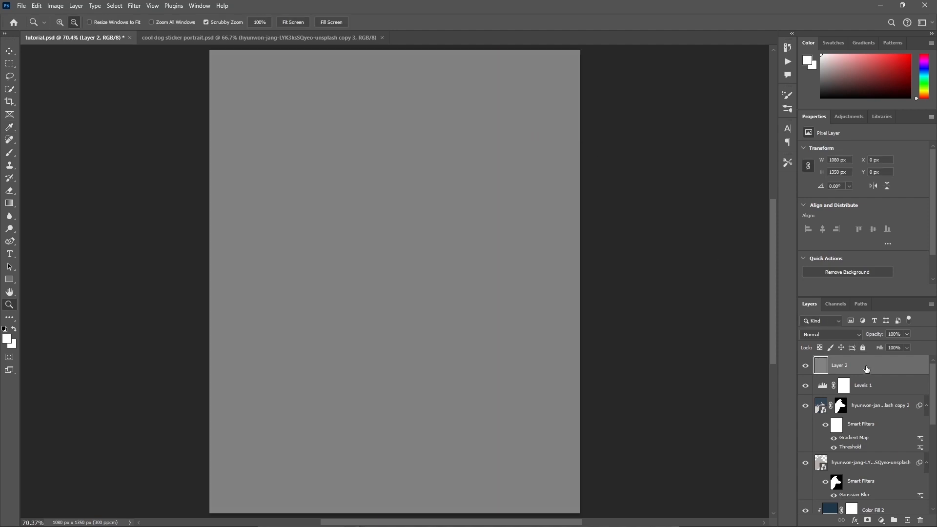
pyautogui.click(830, 335)
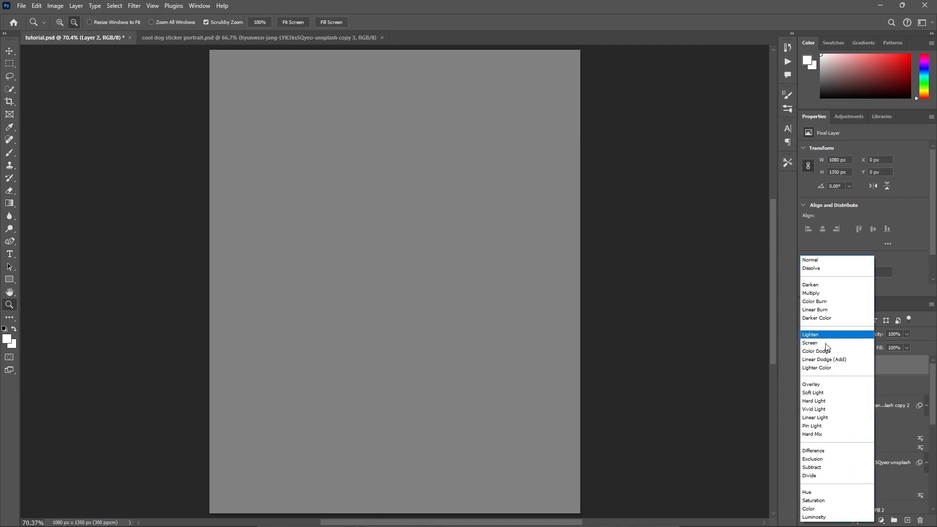
pyautogui.click(826, 384)
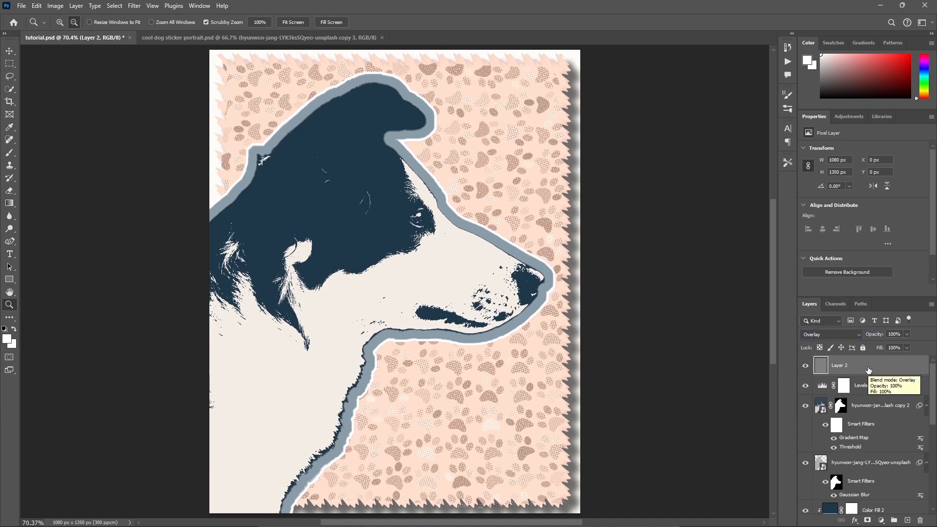
# Convert the gray overlay layer to a smart object and apply 7% monochromatic Gaussian Add Noise.
pyautogui.rightClick(869, 370)
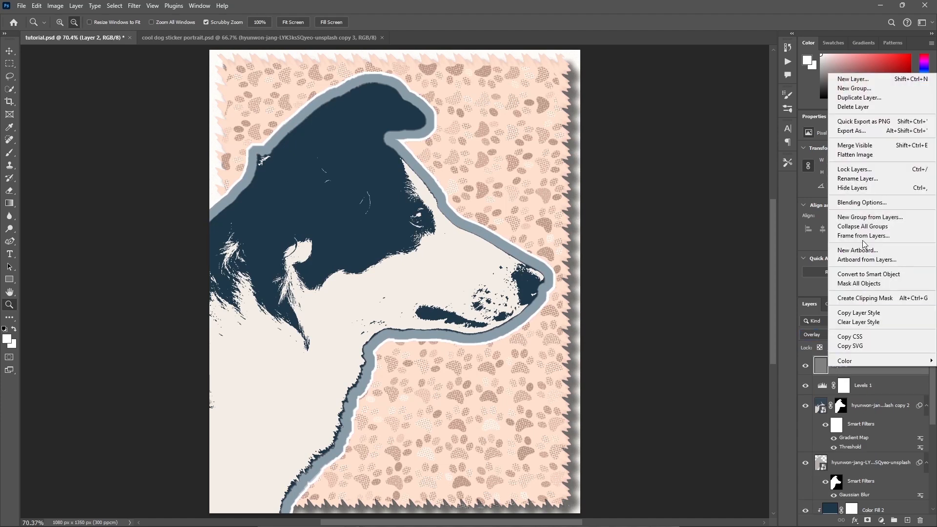
pyautogui.click(873, 276)
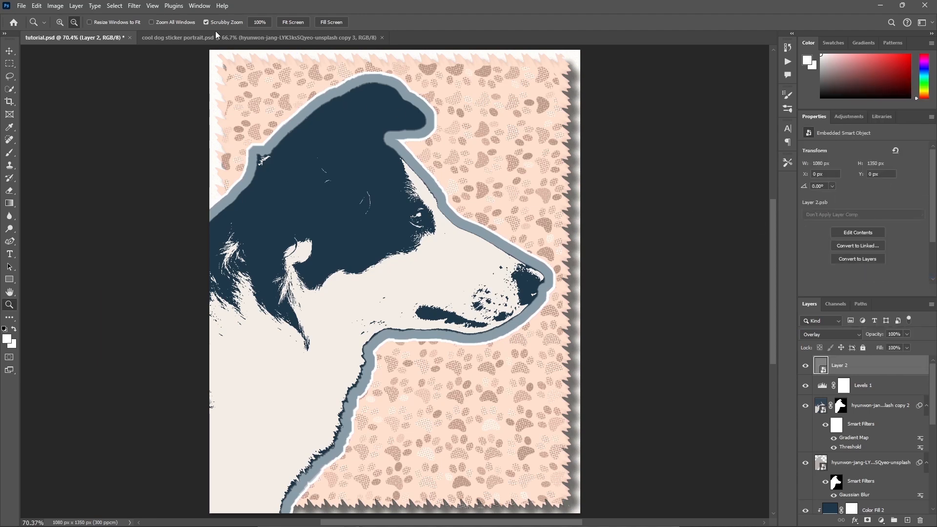
pyautogui.click(134, 7)
pyautogui.moveTo(230, 198)
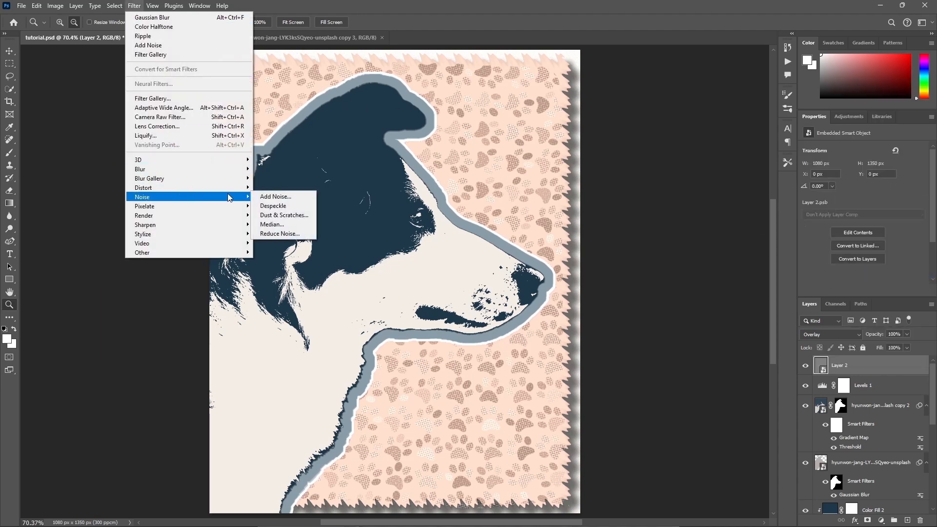
pyautogui.click(275, 196)
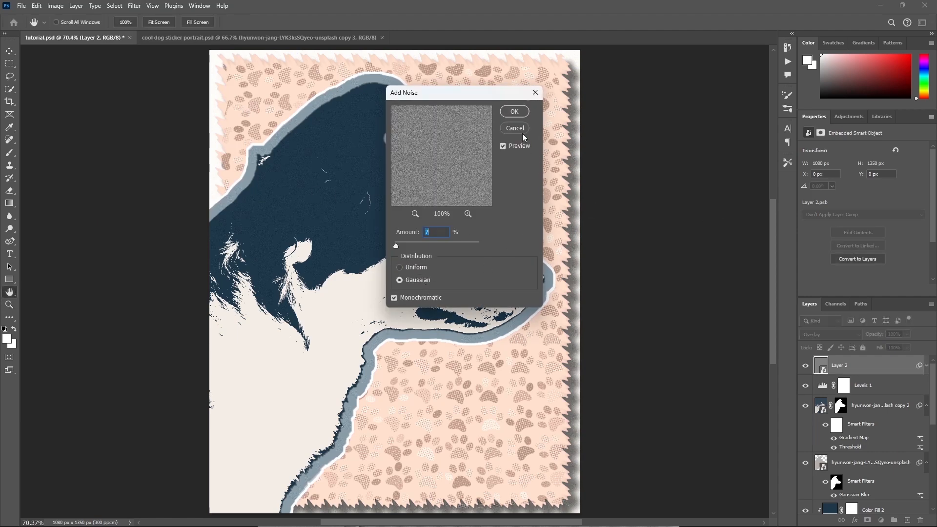
pyautogui.click(515, 111)
pyautogui.press('z')
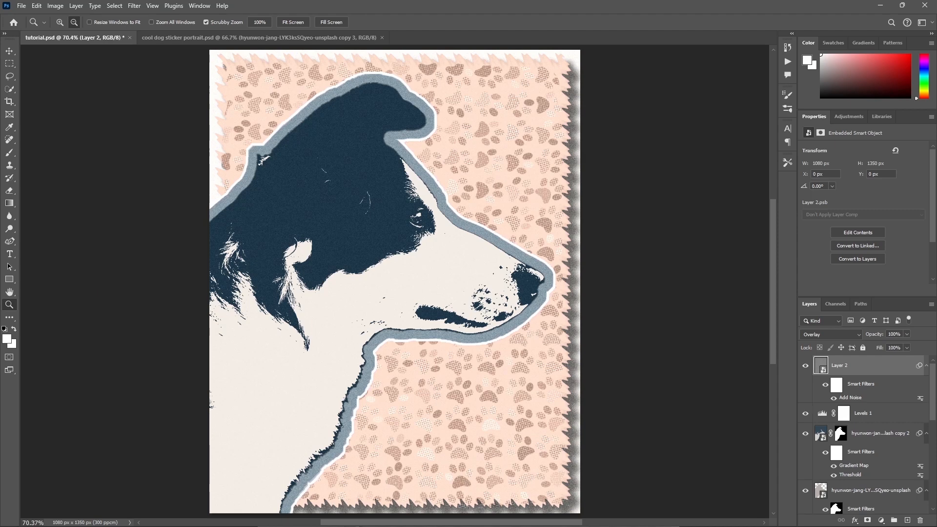
# Add a new layer directly above the dog cutout and marquee-select a rectangle about 408 by 87 px near the poster's lower-right corner.
pyautogui.click(865, 433)
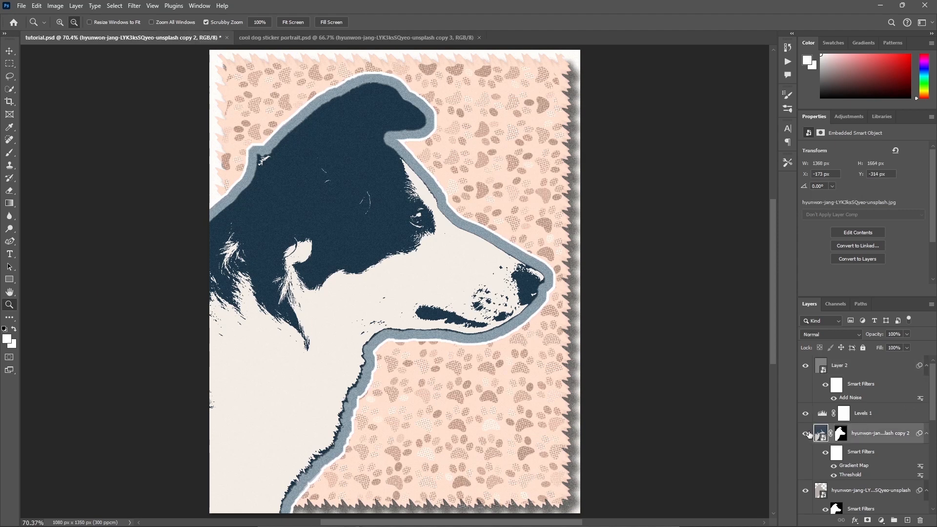
pyautogui.click(872, 371)
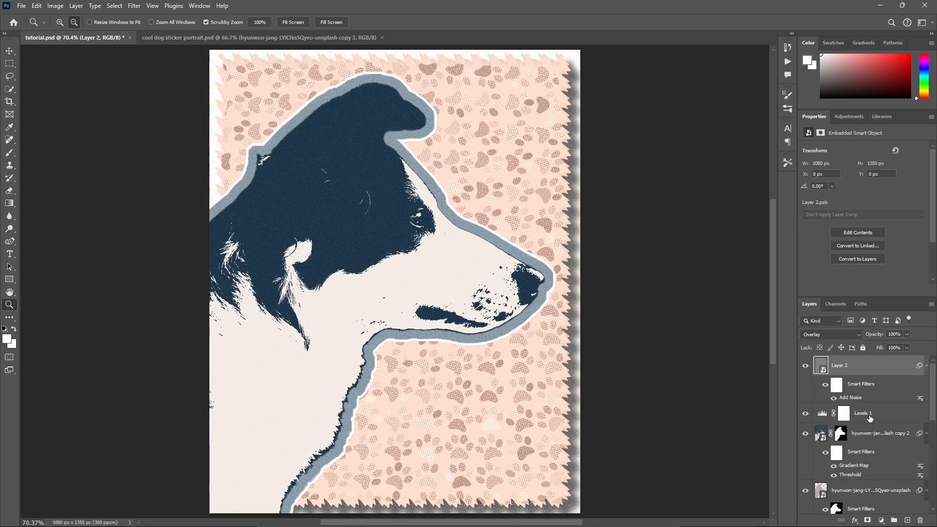
pyautogui.click(867, 433)
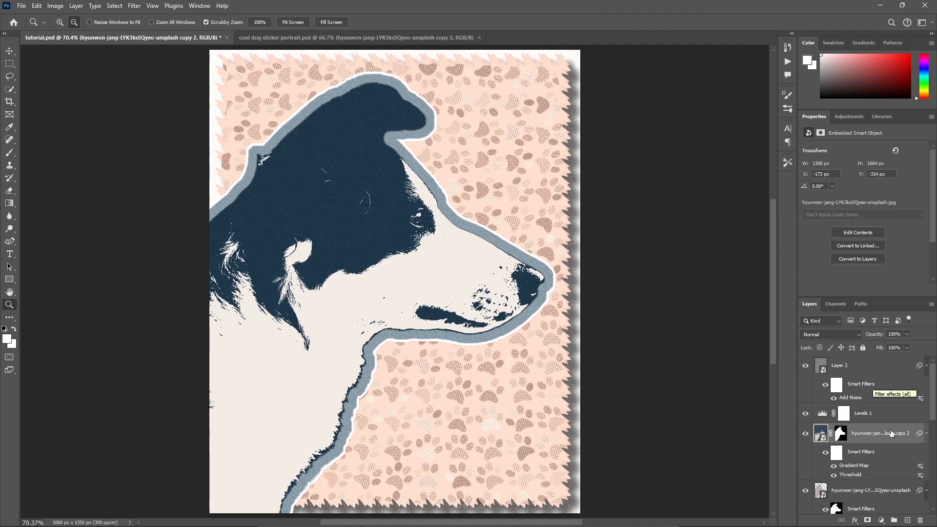
pyautogui.click(907, 520)
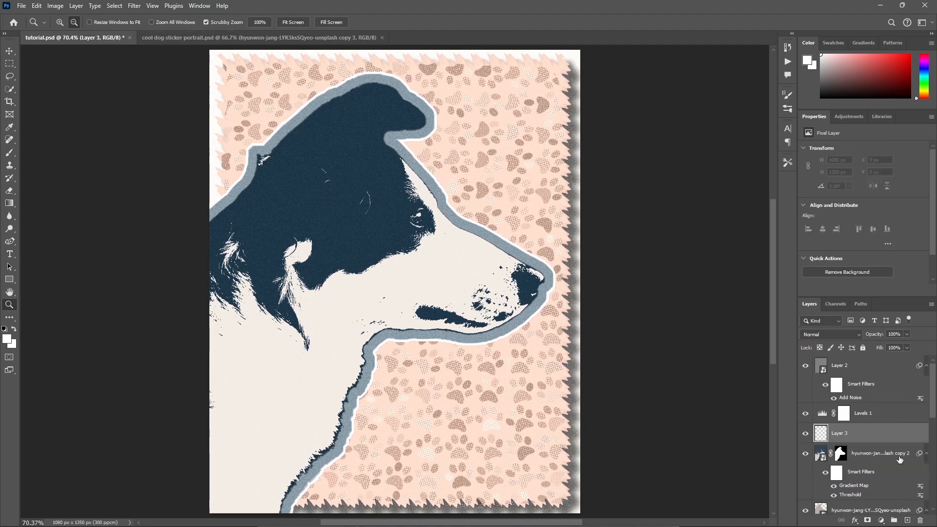
pyautogui.click(9, 63)
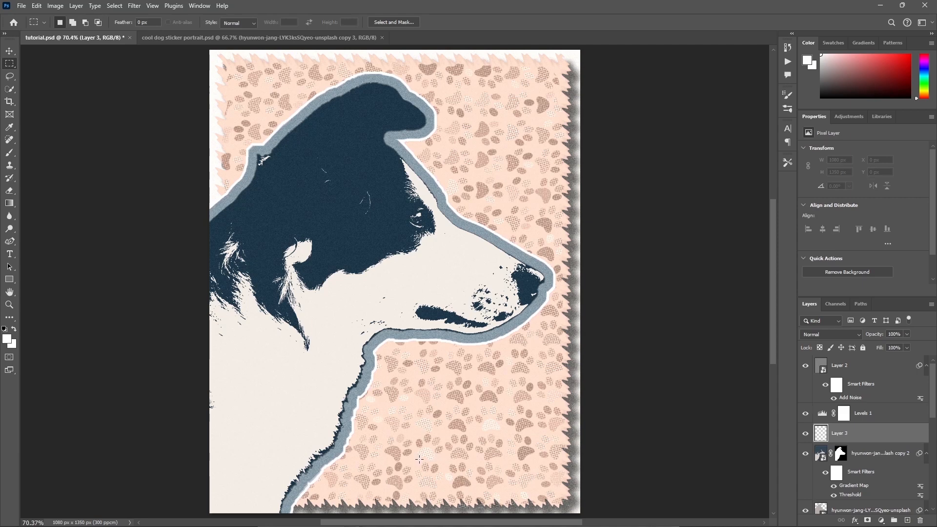
pyautogui.moveTo(420, 459); pyautogui.dragTo(559, 489)
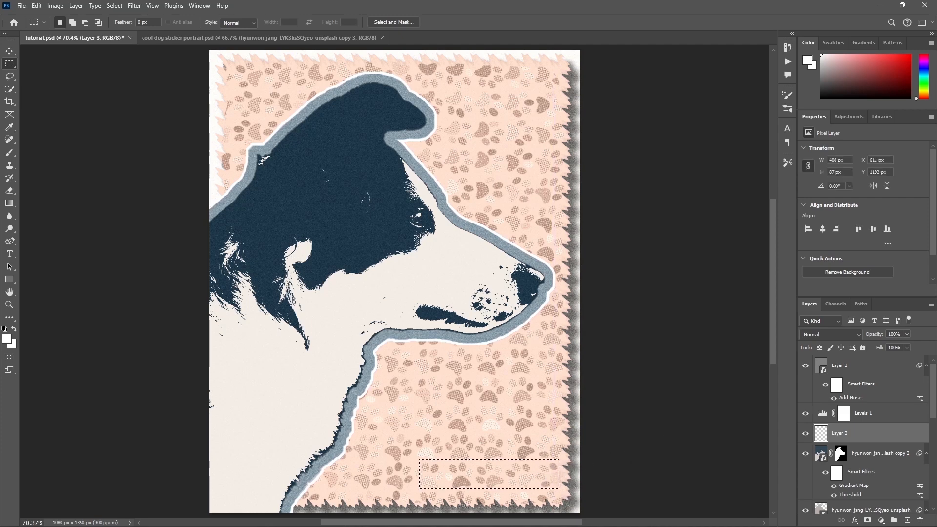
# Marquee-select the rectangle near the poster's lower-right corner again and fill it on the new layer with color #faa4ae at 100% opacity.
pyautogui.hotkey('shift', 'F5')
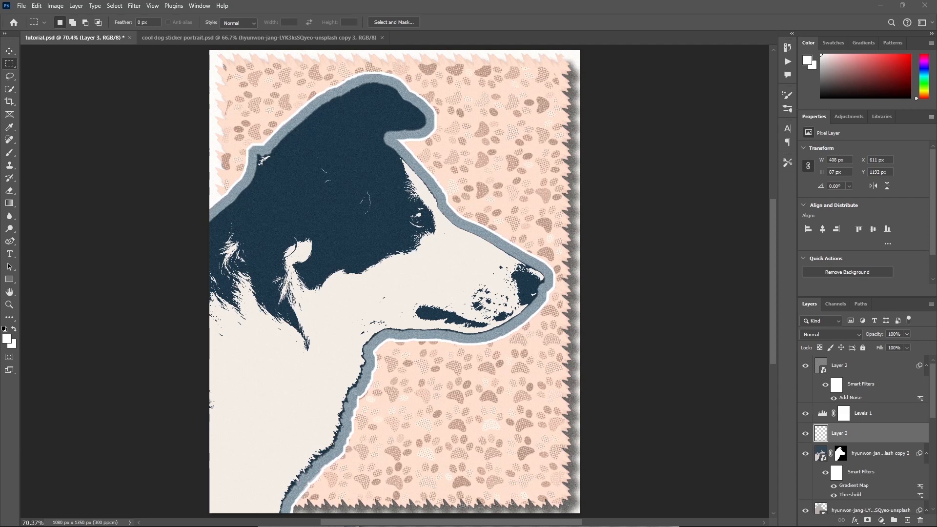
pyautogui.moveTo(419, 460); pyautogui.dragTo(559, 489)
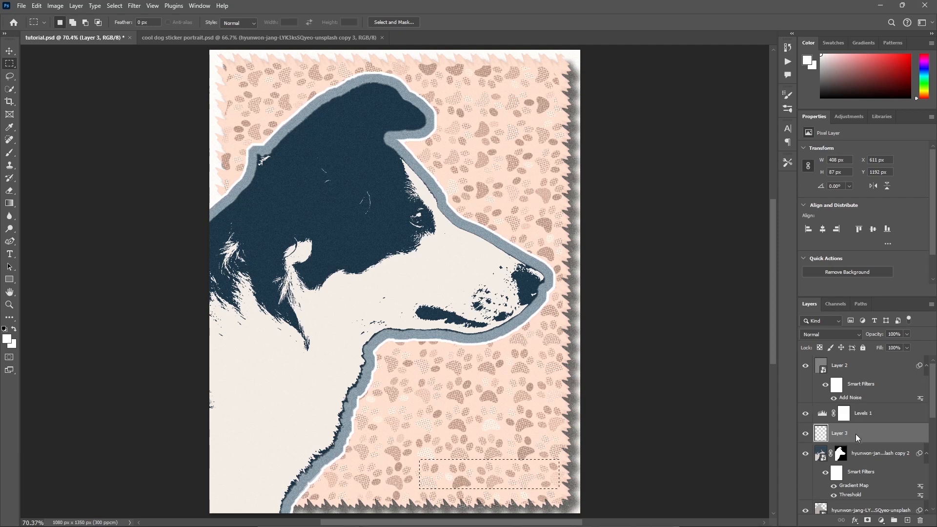
pyautogui.rightClick(526, 476)
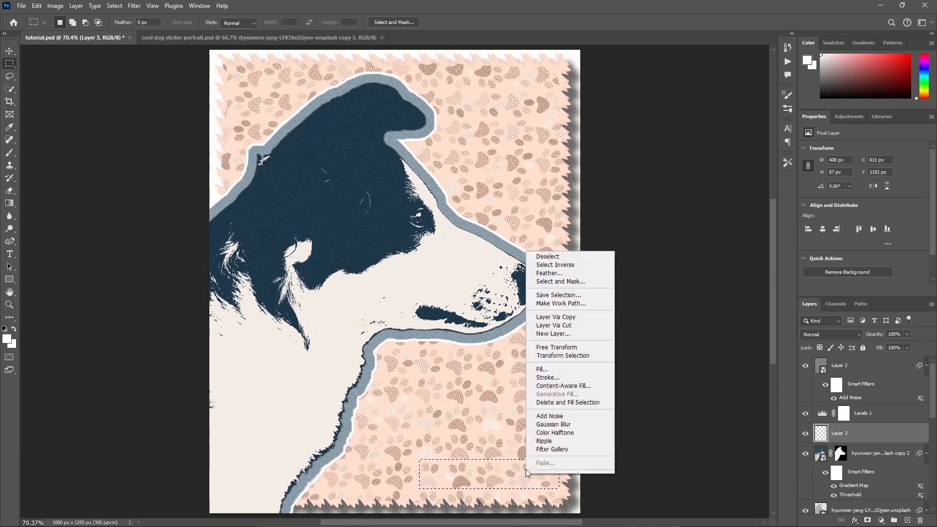
pyautogui.click(559, 369)
pyautogui.click(474, 137)
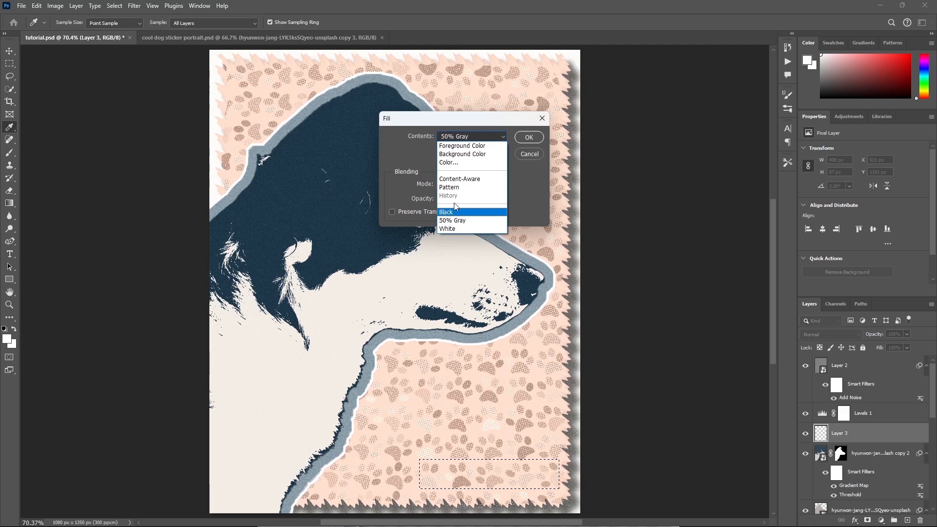
pyautogui.click(452, 163)
pyautogui.hotkey('ctrl', 'v')
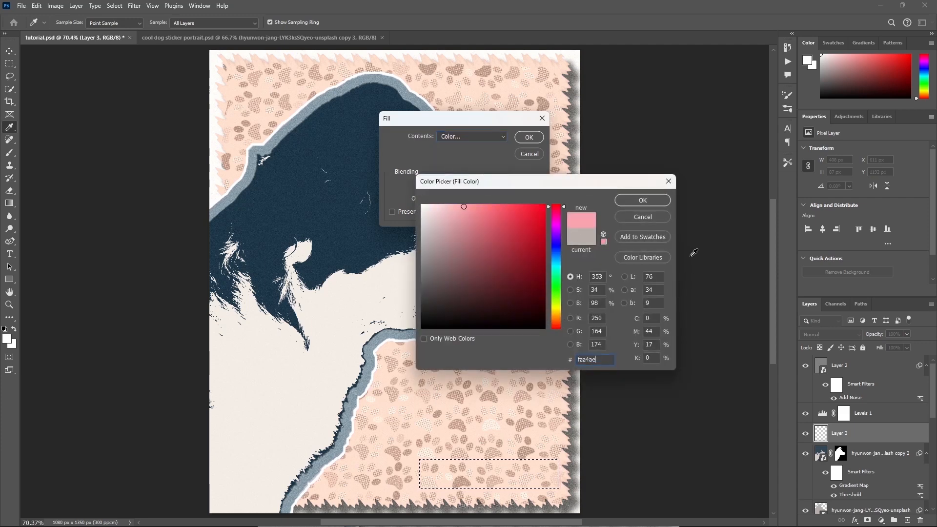
pyautogui.click(645, 202)
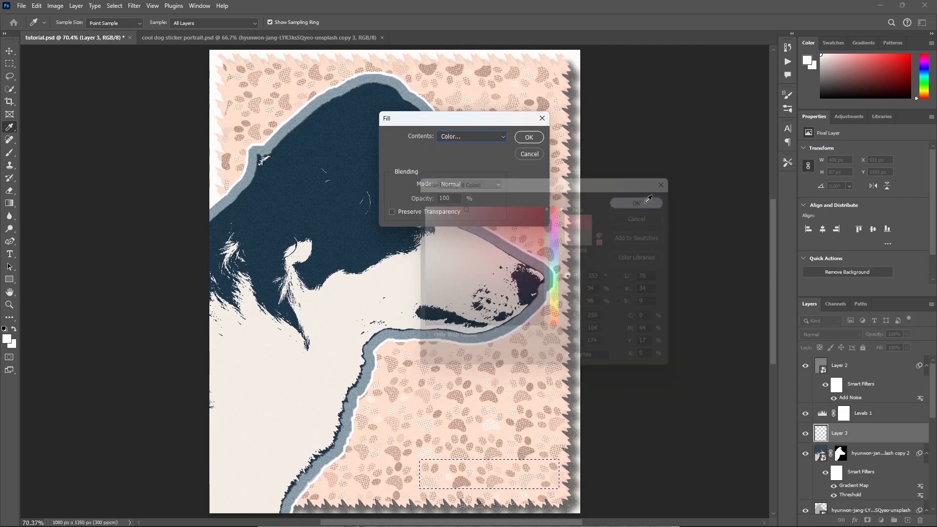
pyautogui.click(528, 137)
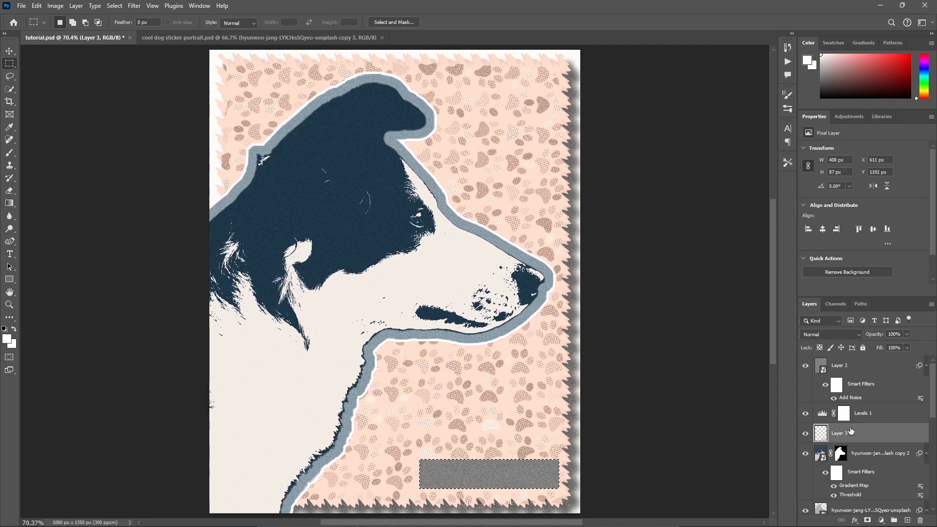
# Convert the pink rectangle layer to a smart object and deselect the rectangular selection.
pyautogui.rightClick(855, 434)
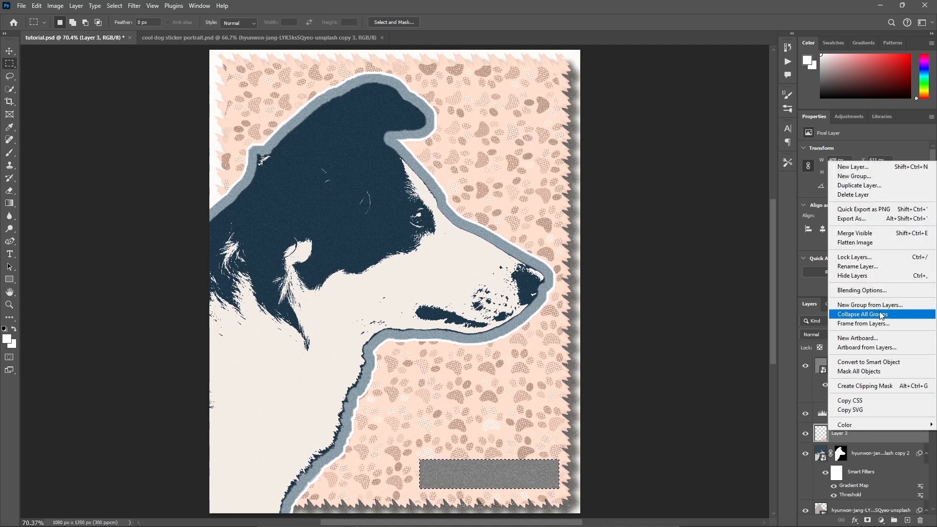
pyautogui.click(890, 362)
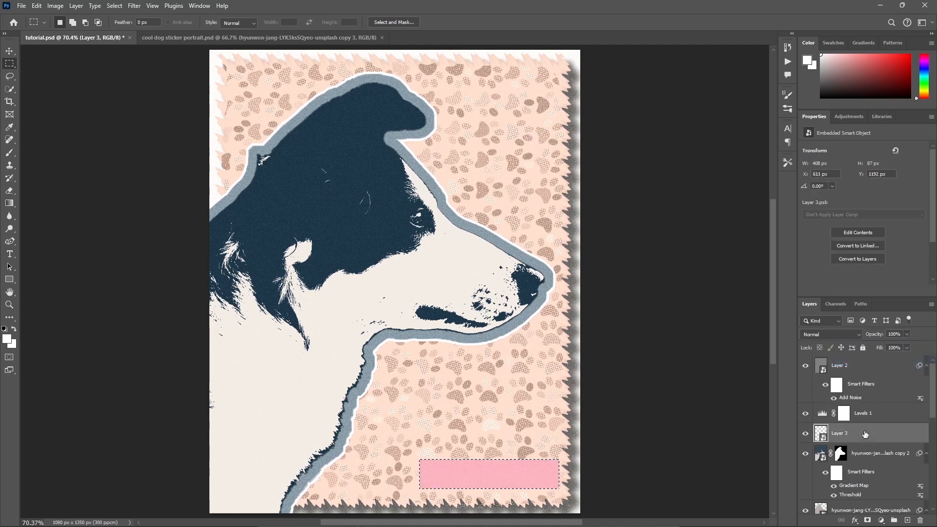
pyautogui.hotkey('ctrl', 'd')
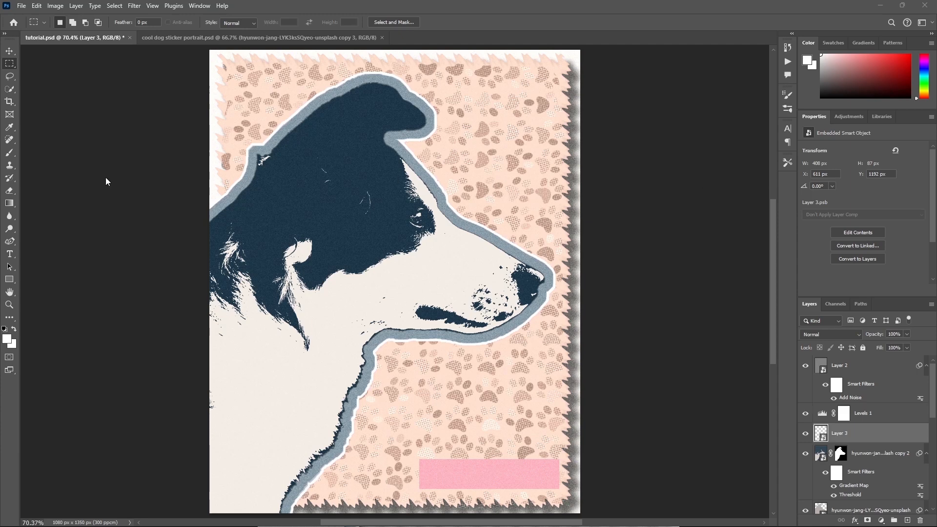
# Set the Type tool's font to Pacifico Regular.
pyautogui.click(11, 255)
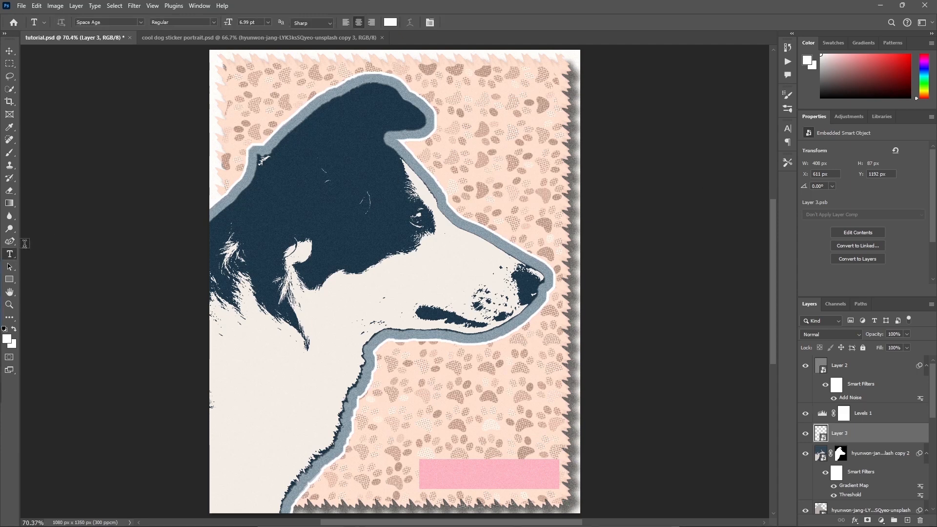
pyautogui.click(140, 23)
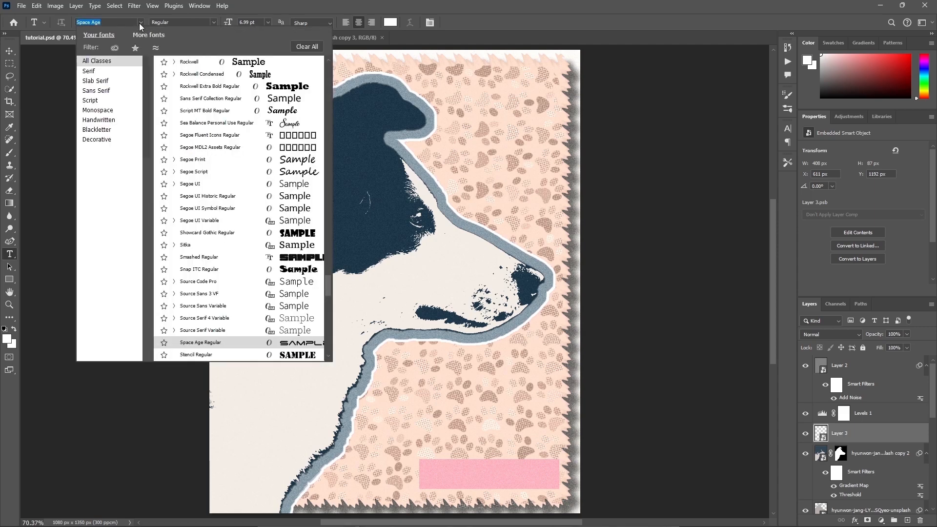
pyautogui.press('Down')
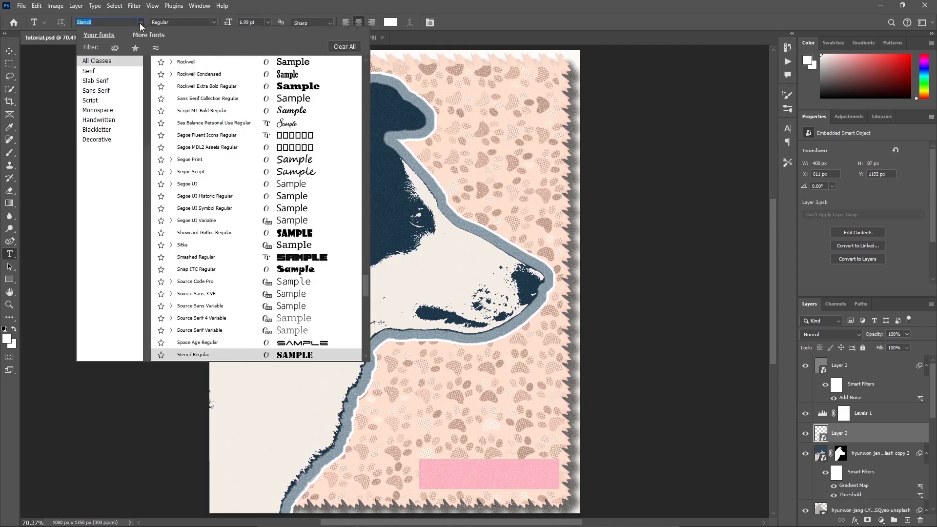
pyautogui.press('Up')
pyautogui.press('Up')
pyautogui.press('Up')
pyautogui.press('Up')
pyautogui.press('Up')
pyautogui.press('Up')
pyautogui.press('Up')
pyautogui.press('Up')
pyautogui.press('Up')
pyautogui.press('Up')
pyautogui.press('Up')
pyautogui.press('Up')
pyautogui.press('Up')
pyautogui.press('Up')
pyautogui.press('Up')
pyautogui.press('Up')
pyautogui.press('Up')
pyautogui.press('Up')
pyautogui.press('Up')
pyautogui.press('Up')
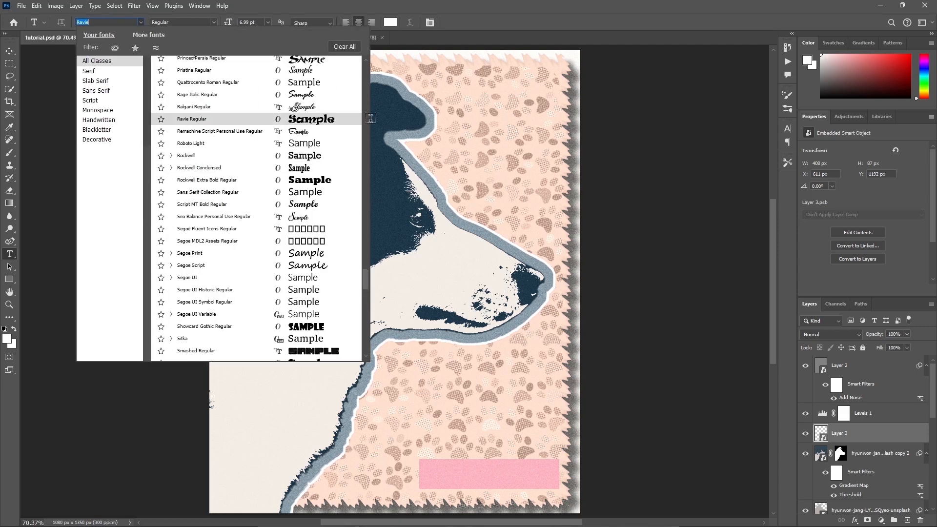
pyautogui.press('Up')
pyautogui.press('Up')
pyautogui.press('Up')
pyautogui.press('Up')
pyautogui.press('Up')
pyautogui.press('Up')
pyautogui.press('Up')
pyautogui.press('Up')
pyautogui.press('Up')
pyautogui.press('Up')
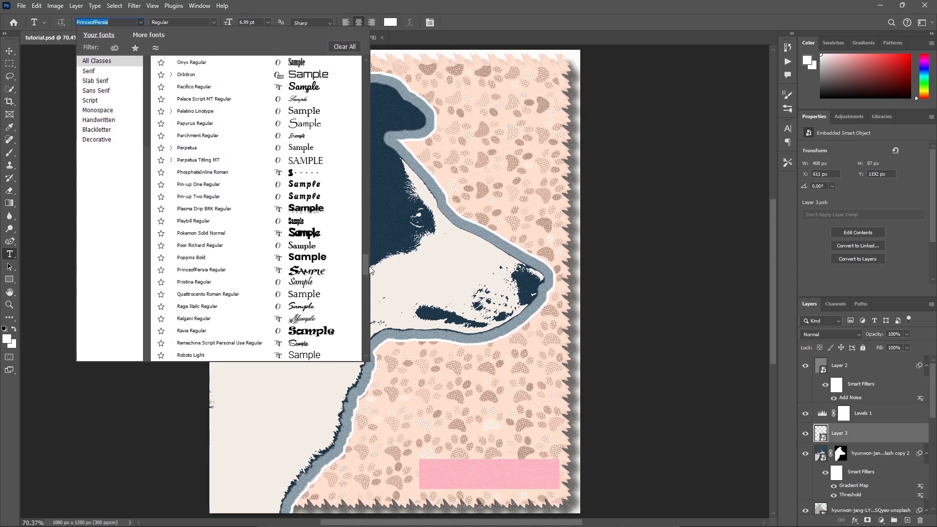
pyautogui.click(295, 94)
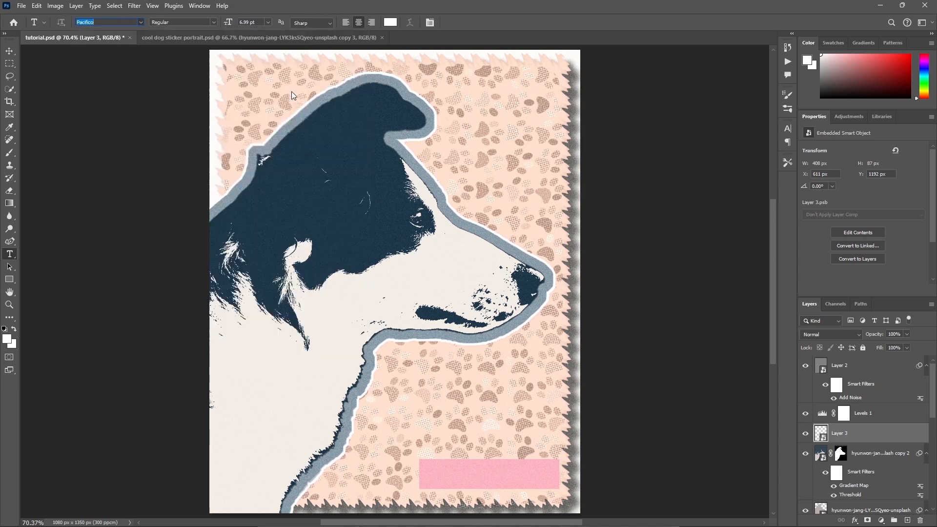
# Add a white text layer over the pink rectangle by pasting the copied text "Pawfect Elegance 🐾 font".
pyautogui.click(439, 478)
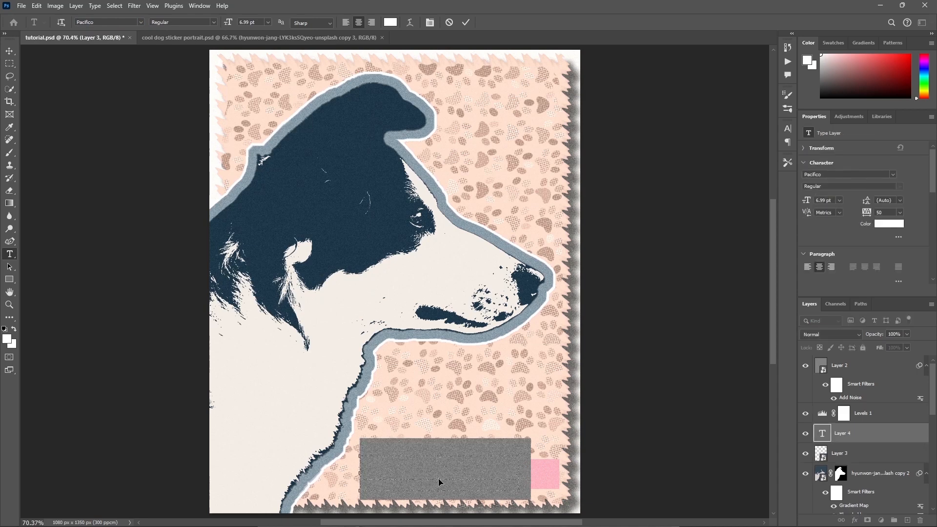
pyautogui.hotkey('ctrl', 'v')
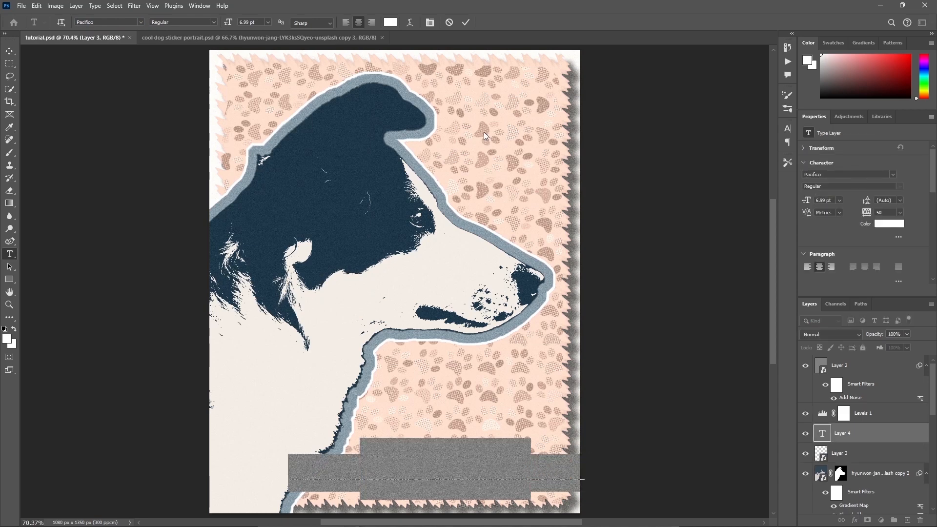
pyautogui.click(466, 23)
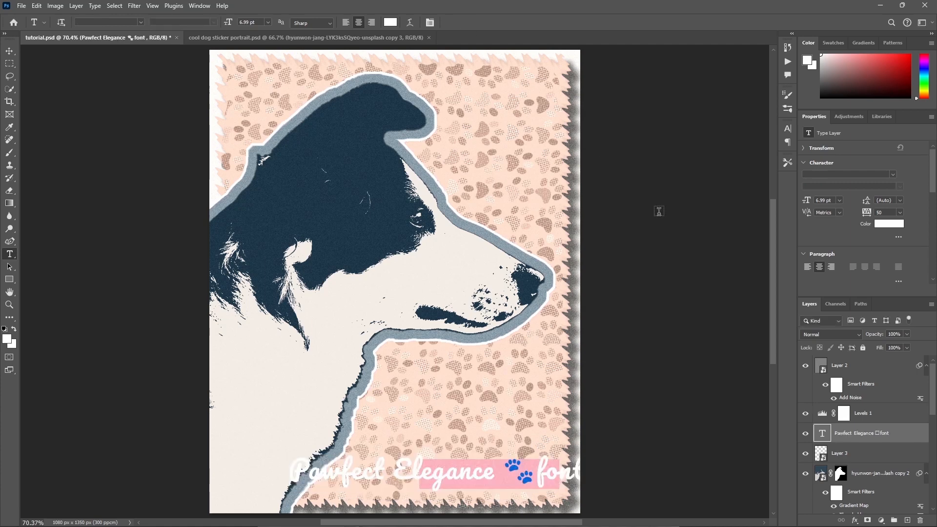
# Hide the gray grain overlay layer and delete the word "font" so the text reads "Pawfect Elegance 🐾".
pyautogui.click(805, 365)
pyautogui.hotkey('ctrl', 't')
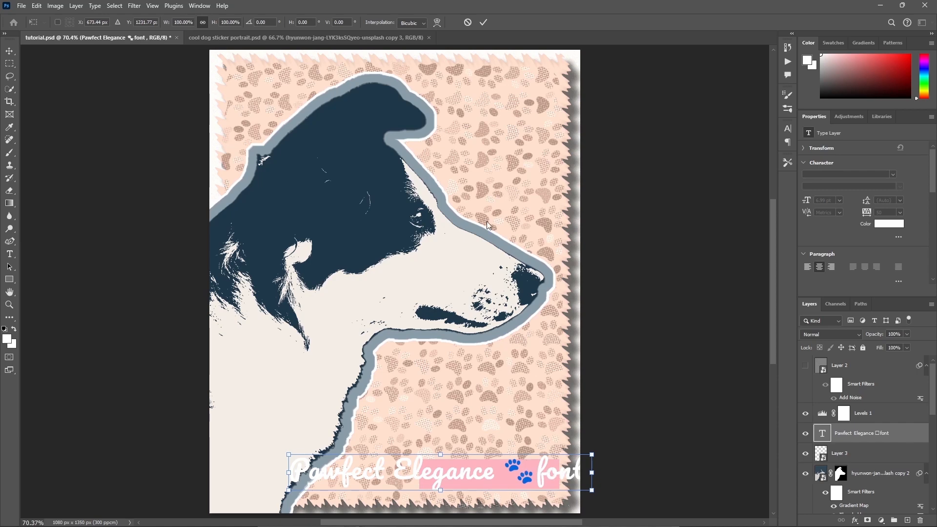
pyautogui.press('Return')
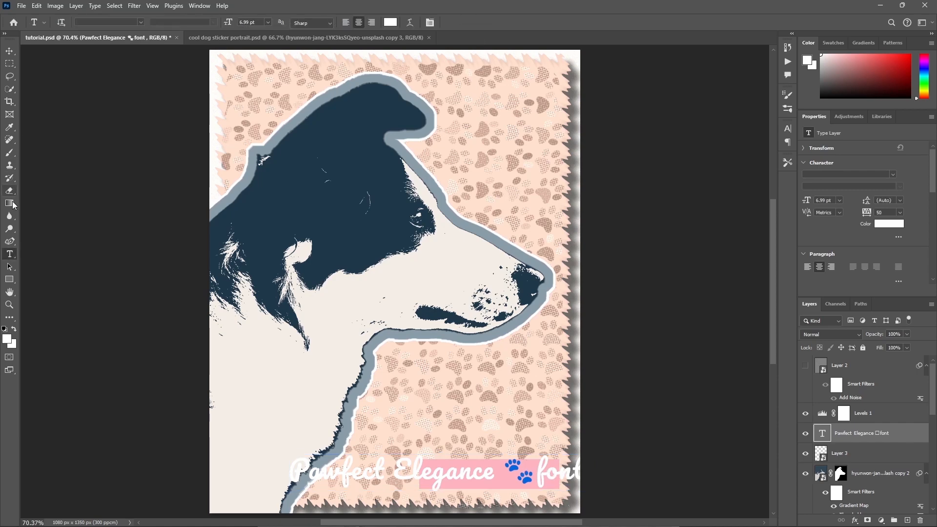
pyautogui.moveTo(538, 485); pyautogui.dragTo(687, 466)
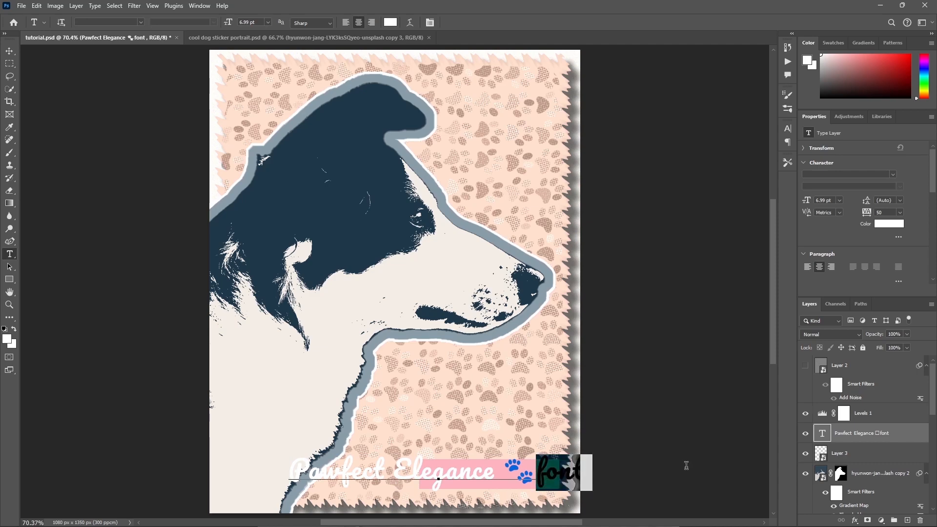
pyautogui.press('BackSpace')
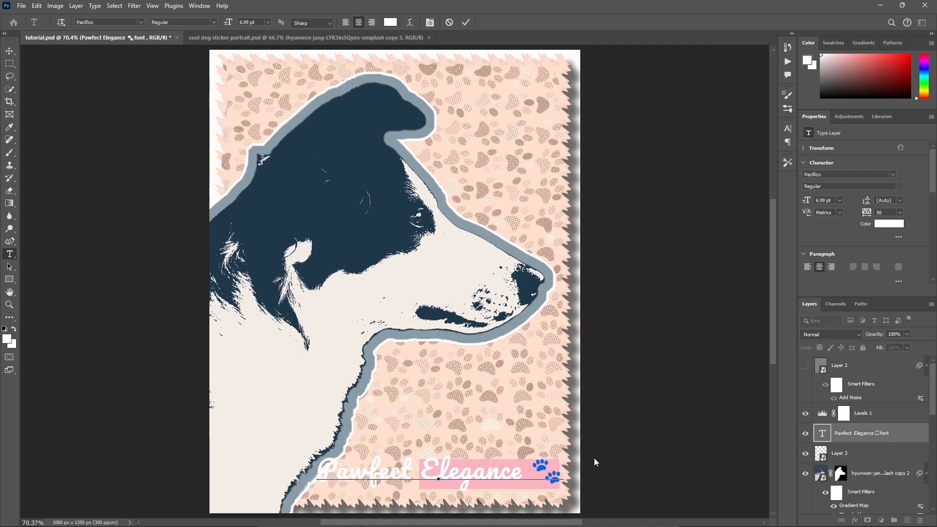
pyautogui.click(467, 22)
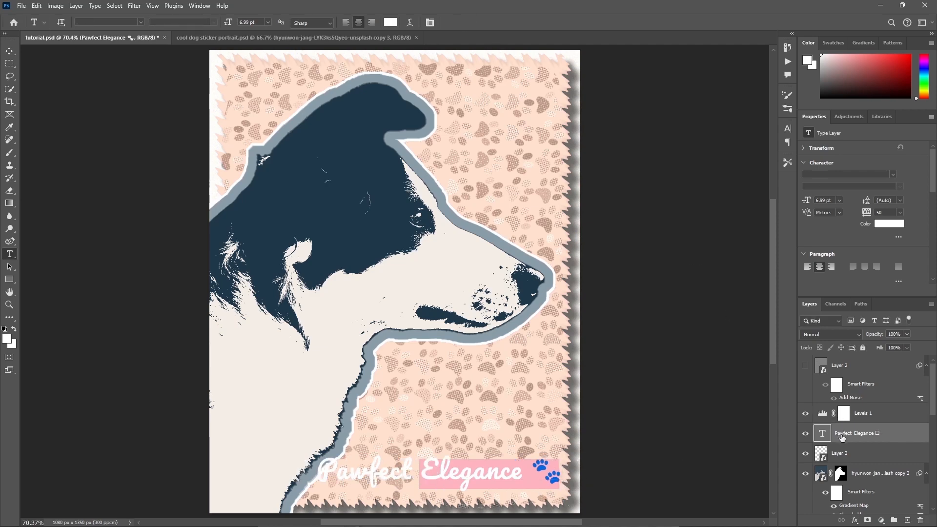
# Scale the "Pawfect Elegance" text to about 56% and position it inside the pink rectangle.
pyautogui.hotkey('ctrl', 't')
pyautogui.moveTo(562, 469); pyautogui.dragTo(519, 476)
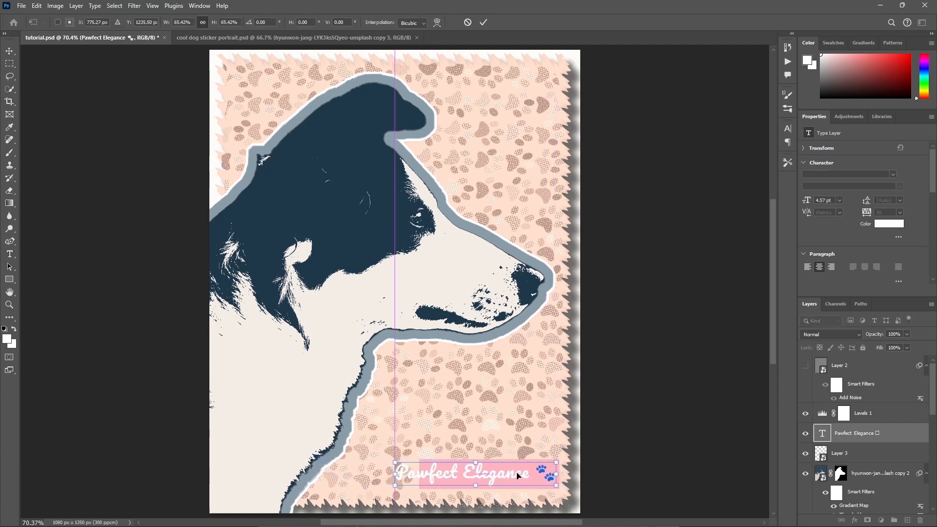
pyautogui.moveTo(395, 477); pyautogui.dragTo(425, 477)
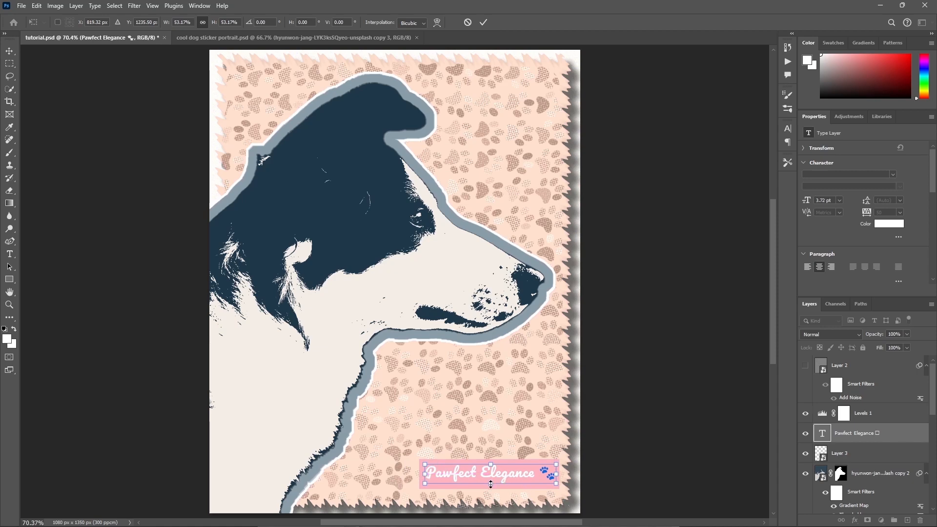
pyautogui.moveTo(490, 484); pyautogui.dragTo(494, 485)
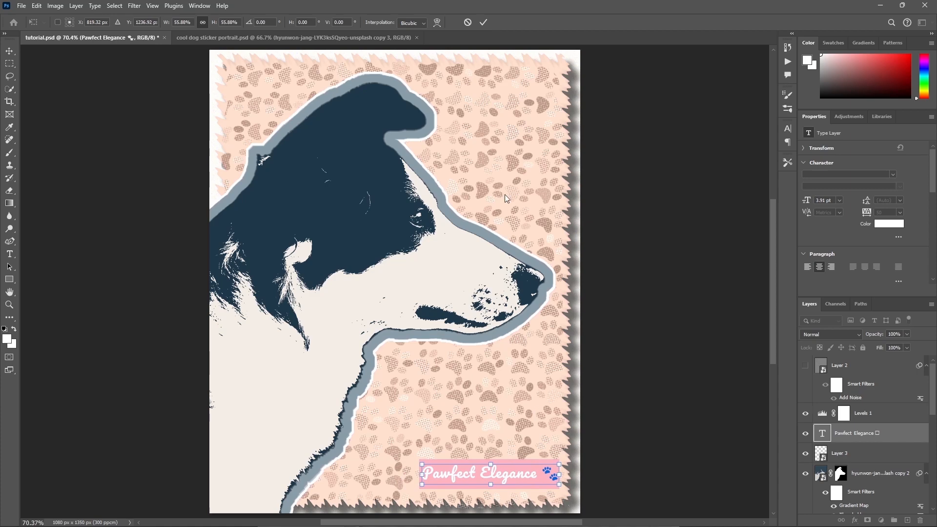
pyautogui.click(483, 22)
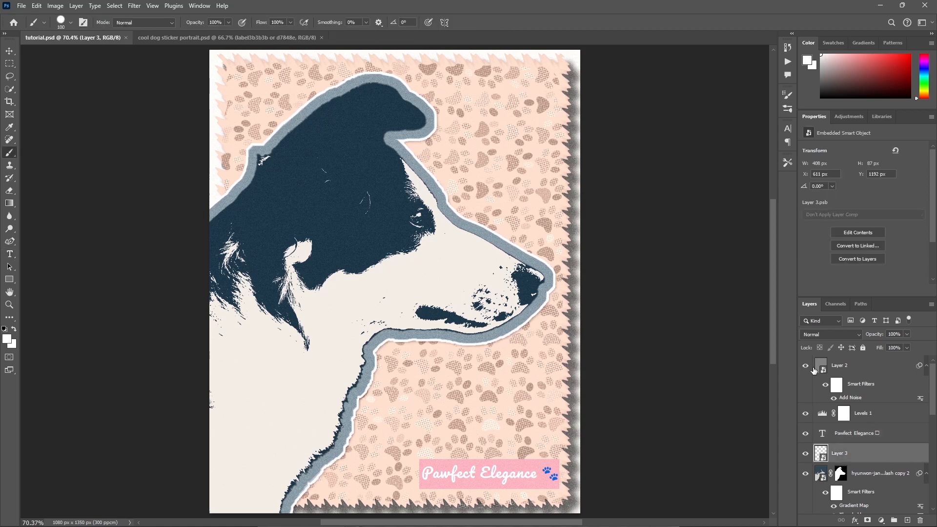
# Hide the gray grain overlay layer and toggle the pink rectangle off and on to check it.
pyautogui.click(807, 366)
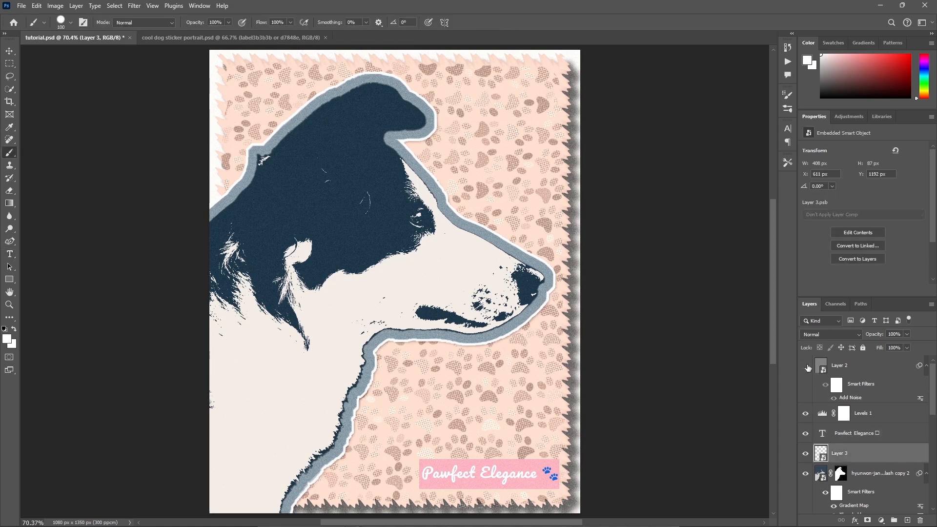
pyautogui.click(805, 454)
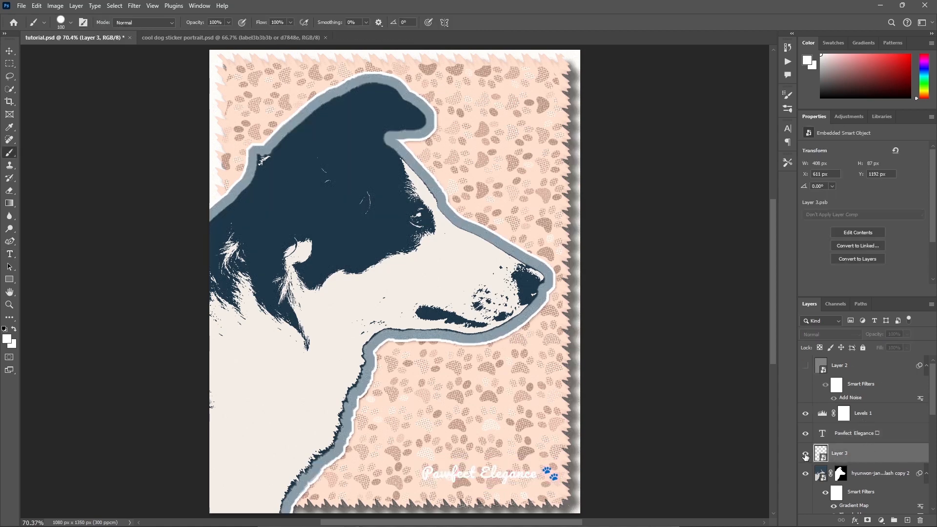
pyautogui.click(806, 454)
# Add a Solid Color fill layer above the pink rectangle with the copied darker pink and clip it to the rectangle.
pyautogui.click(882, 521)
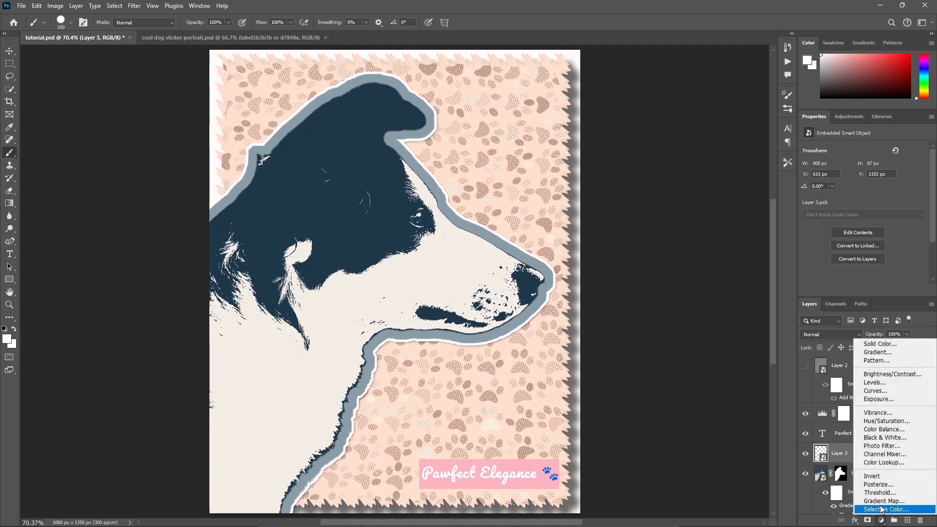
pyautogui.click(879, 344)
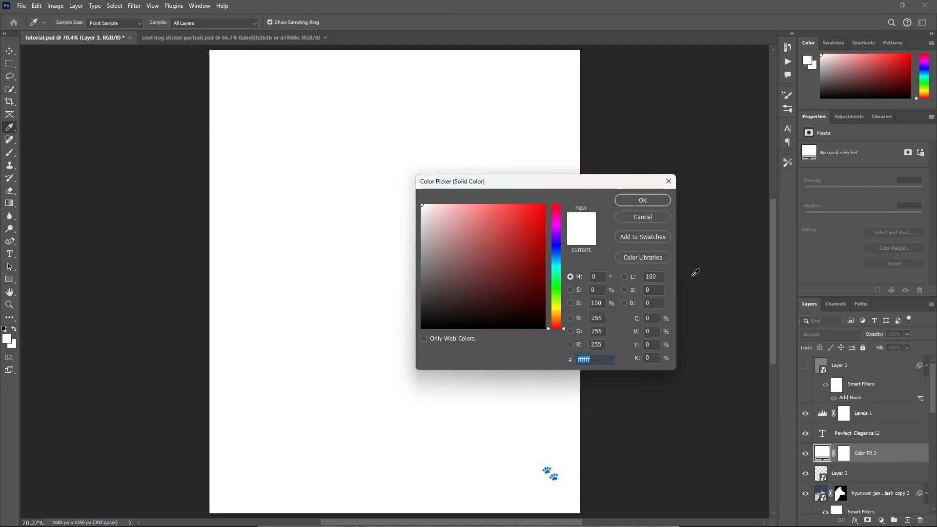
pyautogui.write('f78a95')
pyautogui.click(643, 200)
pyautogui.rightClick(874, 455)
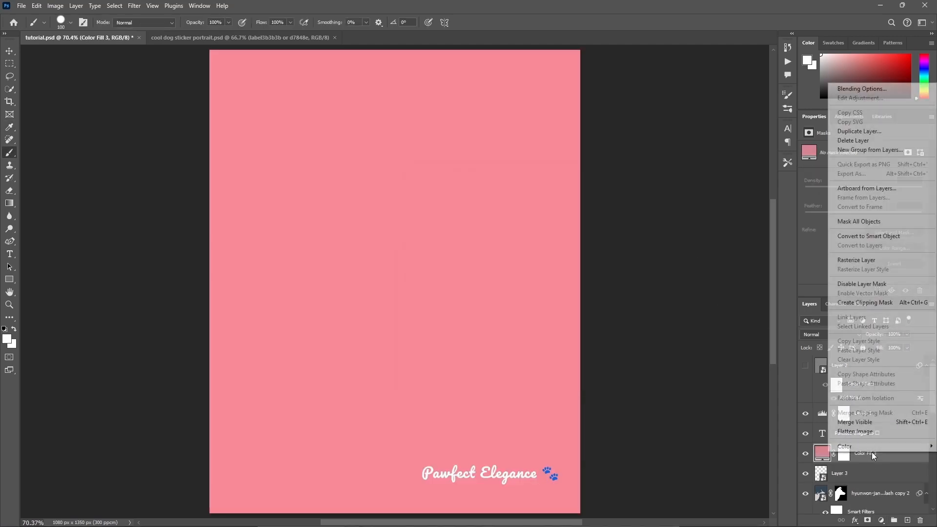
pyautogui.click(875, 313)
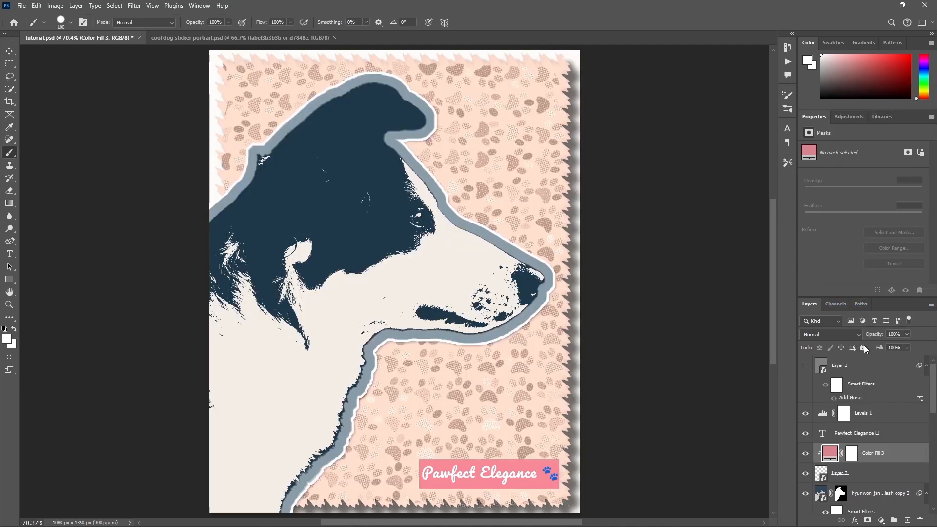
pyautogui.click(806, 453)
pyautogui.click(806, 453)
# Strengthen the drop shadow on the dog's outlined sticker layer to 85% opacity and 14 px distance.
pyautogui.moveTo(934, 384); pyautogui.dragTo(930, 460)
pyautogui.click(856, 412)
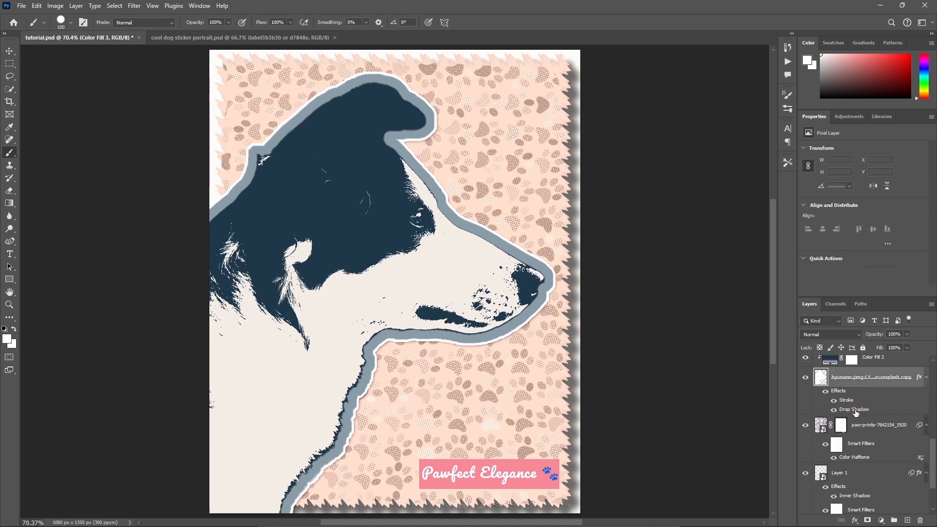
pyautogui.doubleClick(855, 412)
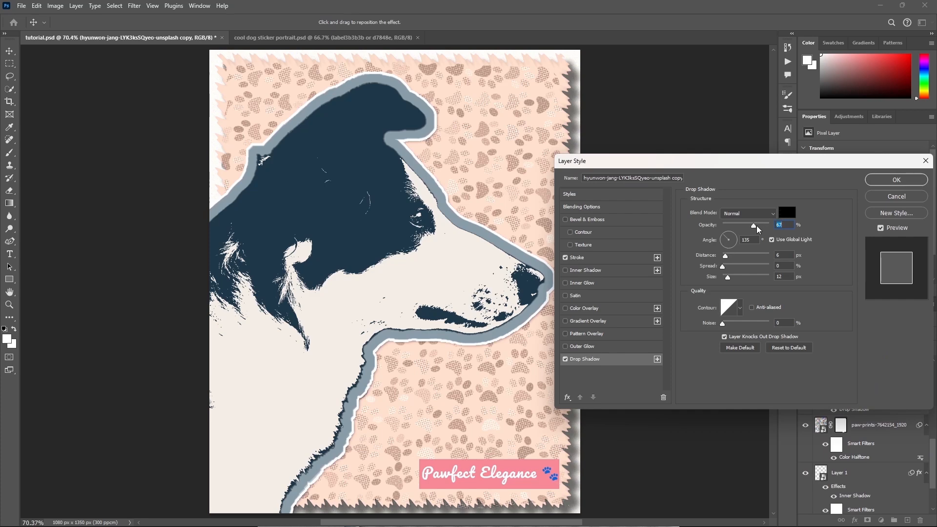
pyautogui.moveTo(757, 226); pyautogui.dragTo(767, 225)
pyautogui.moveTo(725, 256); pyautogui.dragTo(730, 255)
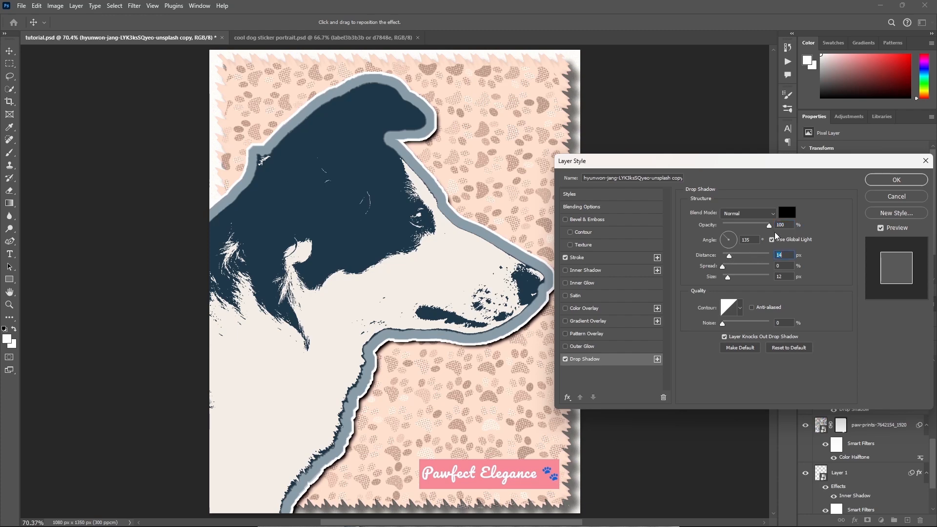
pyautogui.moveTo(768, 224)
pyautogui.mouseDown()
pyautogui.moveTo(756, 227)
pyautogui.moveTo(763, 229)
pyautogui.mouseUp()
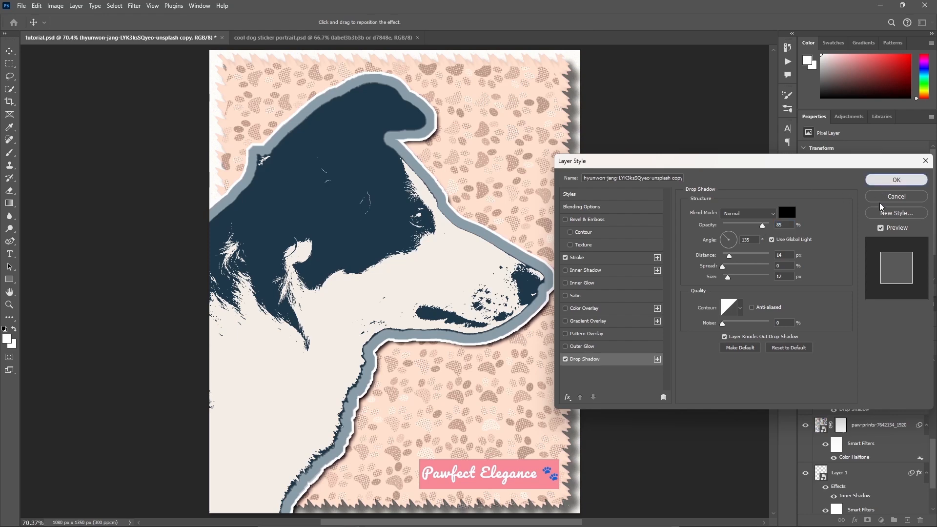
pyautogui.click(889, 180)
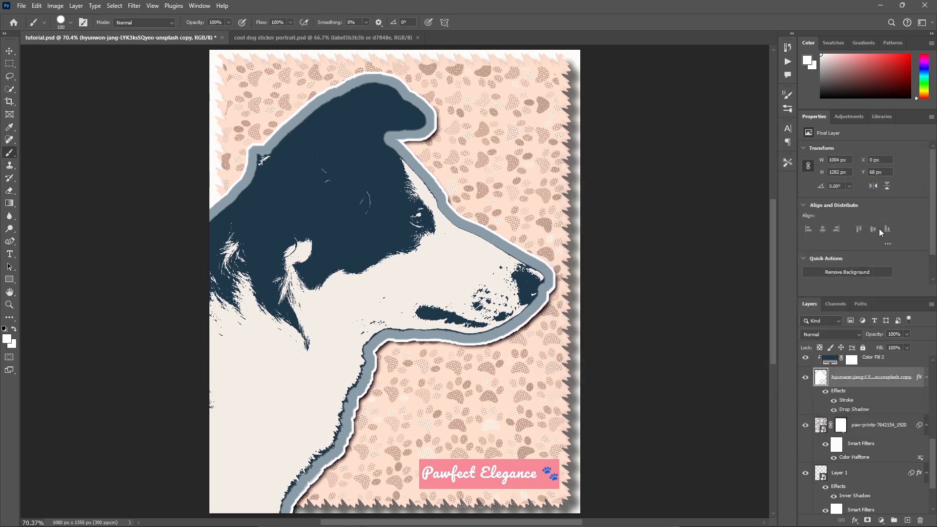
# Set the dog sticker's drop shadow opacity to about 75% and make the gray grain overlay layer visible again.
pyautogui.doubleClick(855, 410)
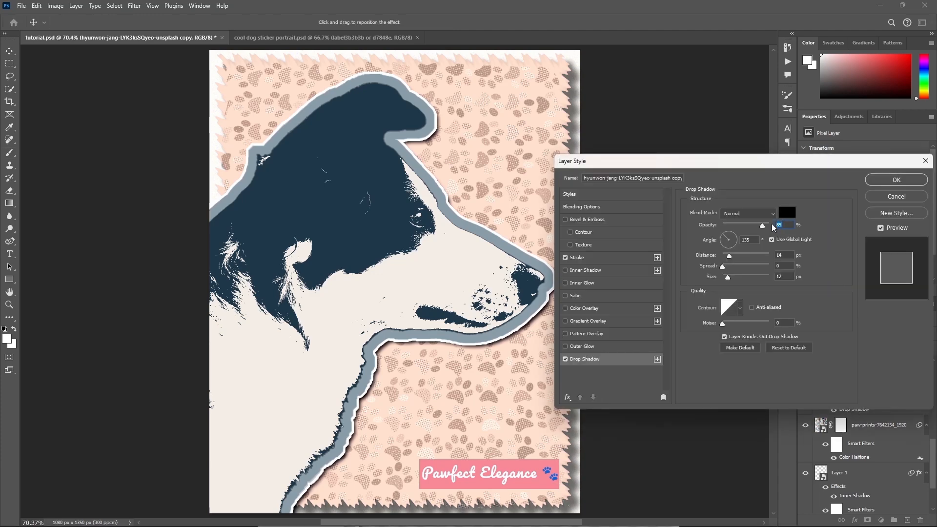
pyautogui.moveTo(763, 227); pyautogui.dragTo(758, 225)
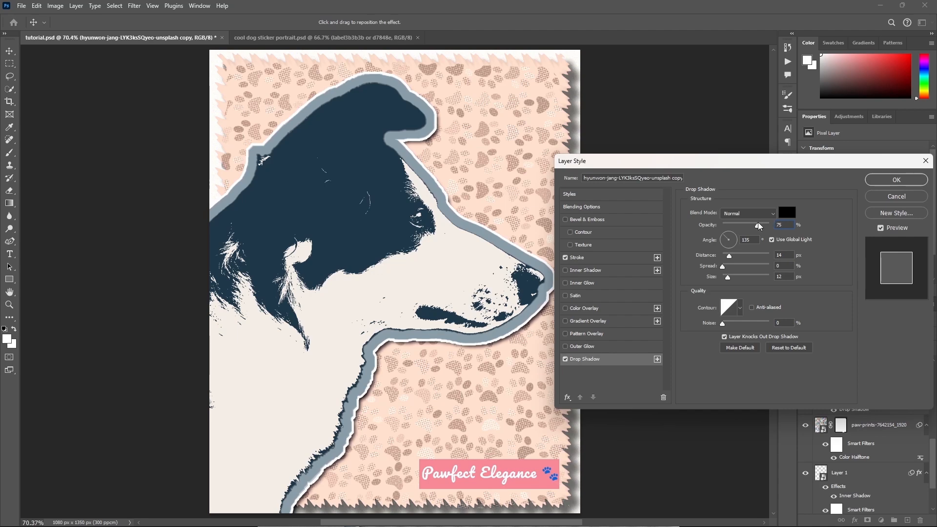
pyautogui.moveTo(758, 222); pyautogui.dragTo(759, 223)
pyautogui.click(896, 180)
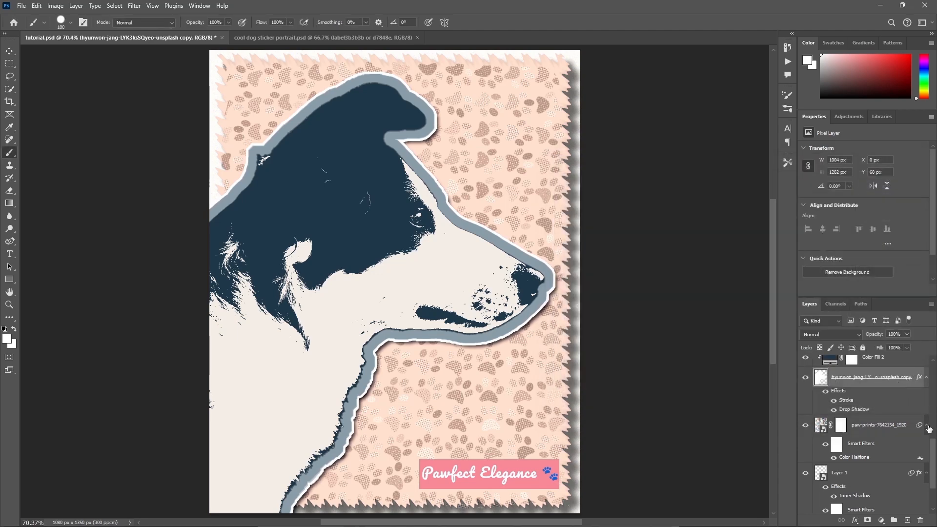
pyautogui.moveTo(933, 444); pyautogui.dragTo(934, 348)
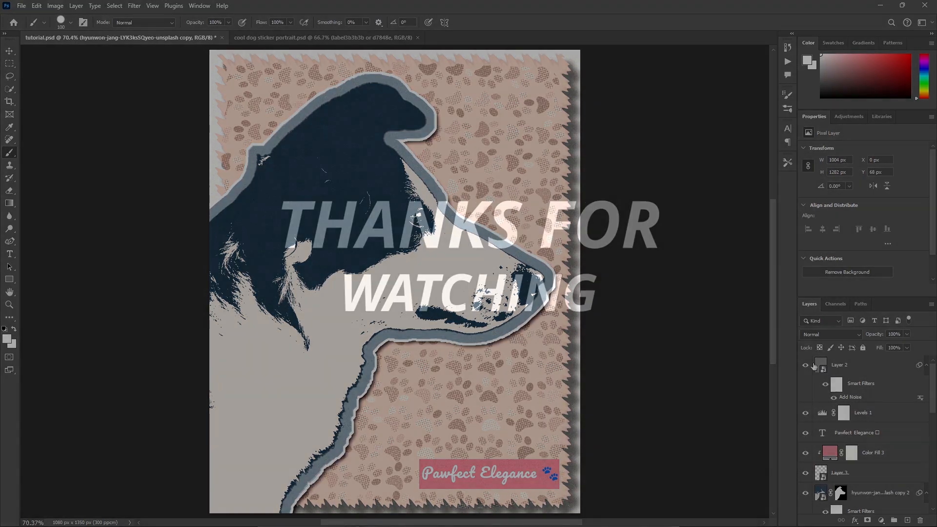